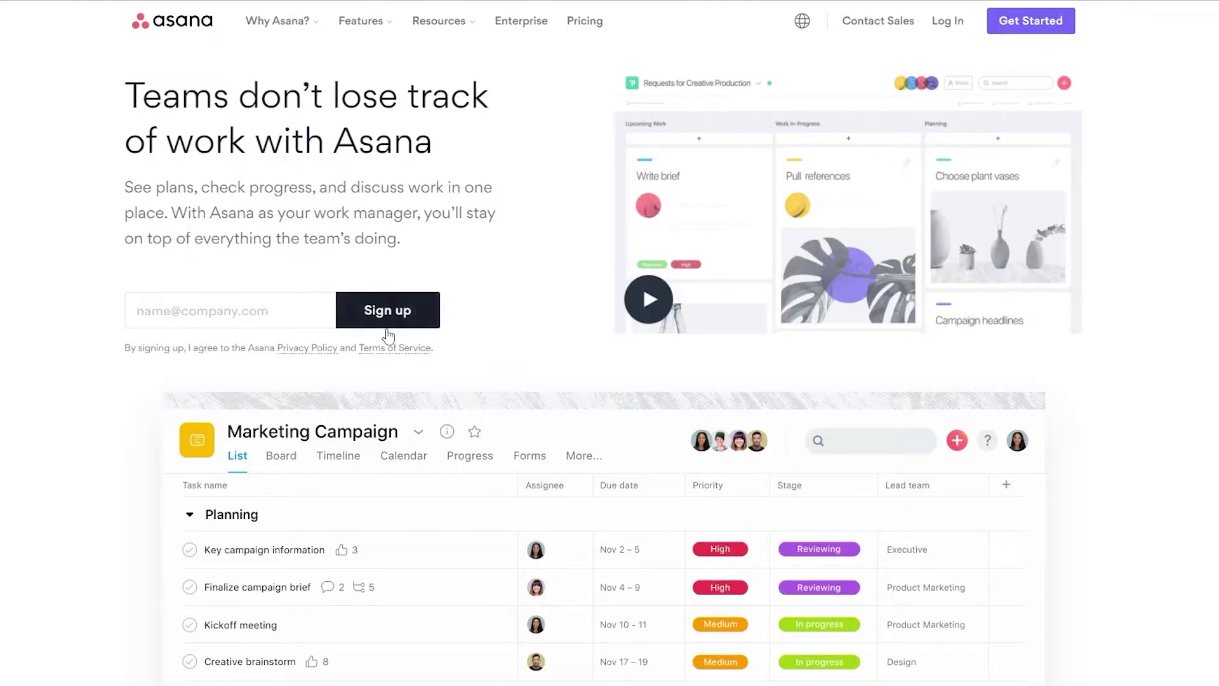
- Try signing up with an email address, then switch to Log In to reach account setup
left_click(1065, 28)
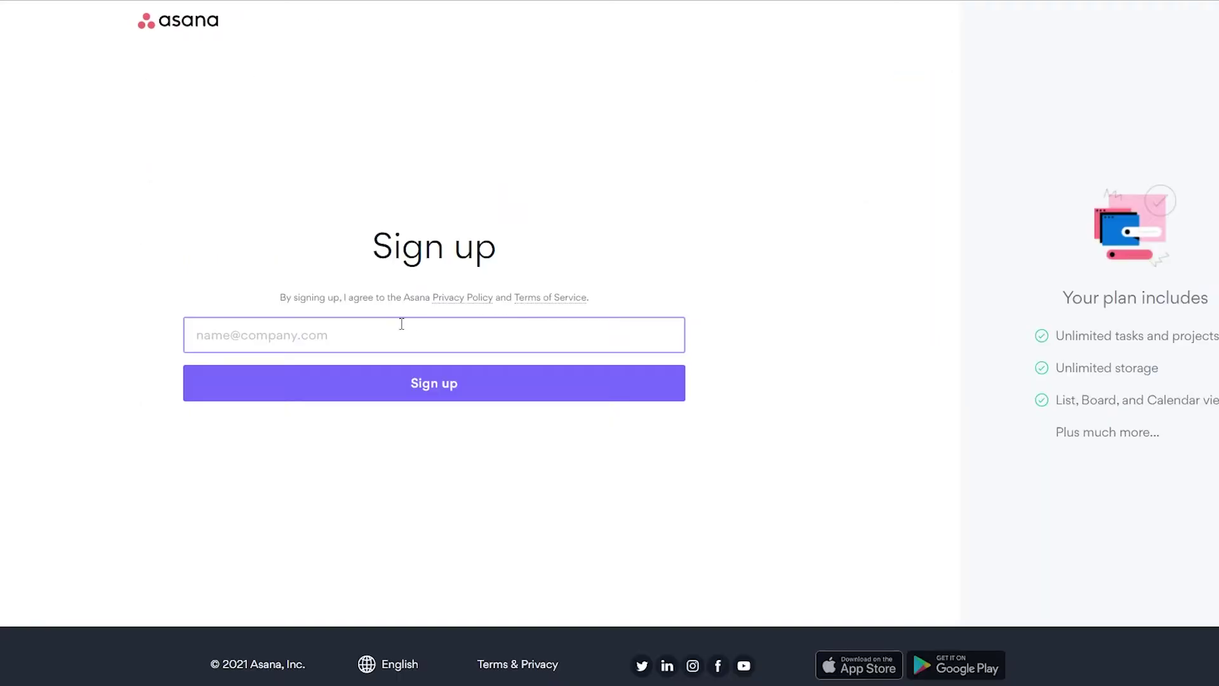
left_click(348, 325)
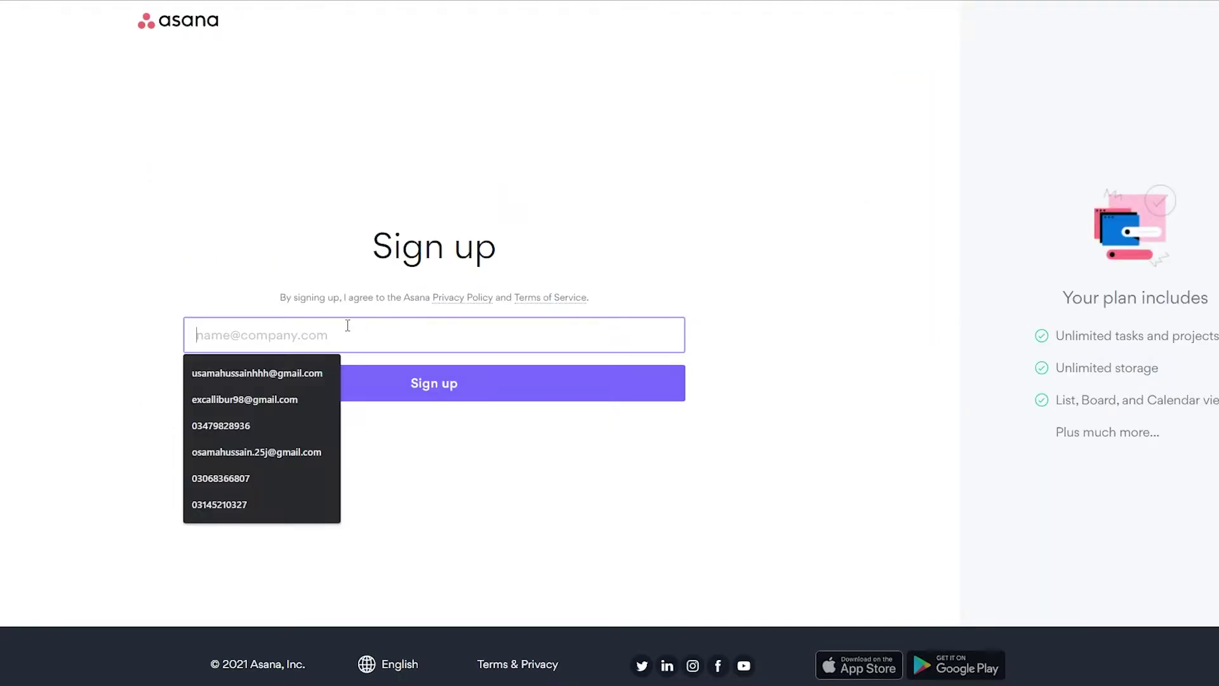
left_click(878, 298)
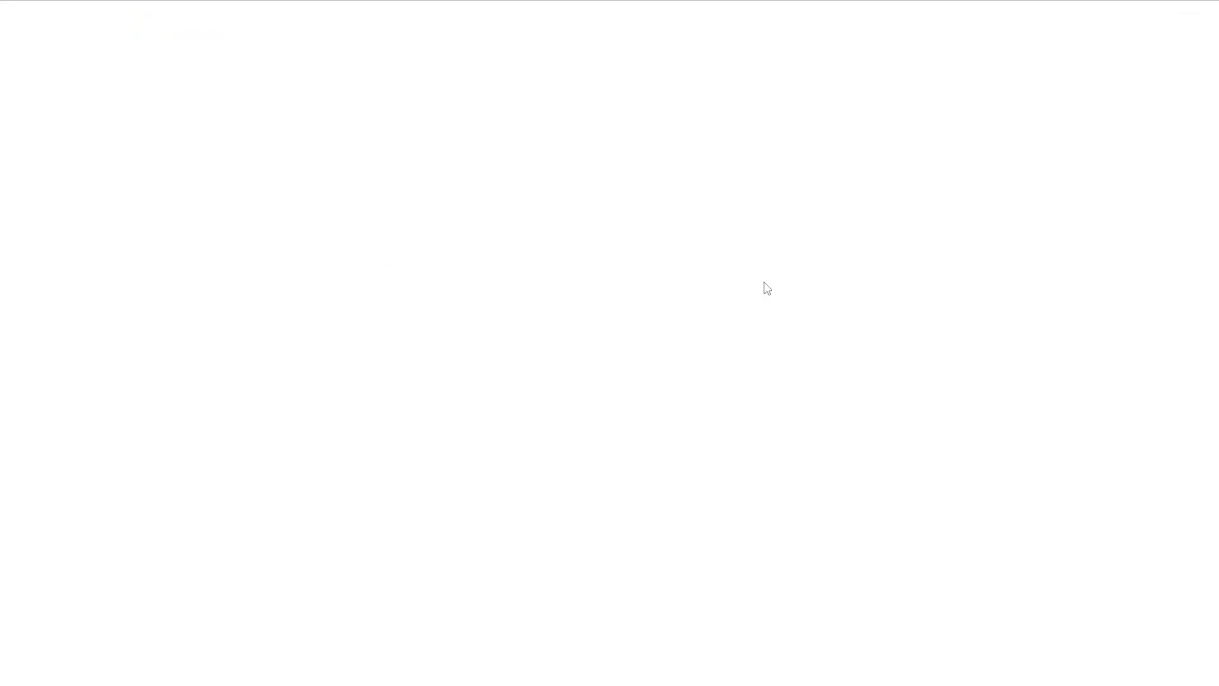
left_click(428, 307)
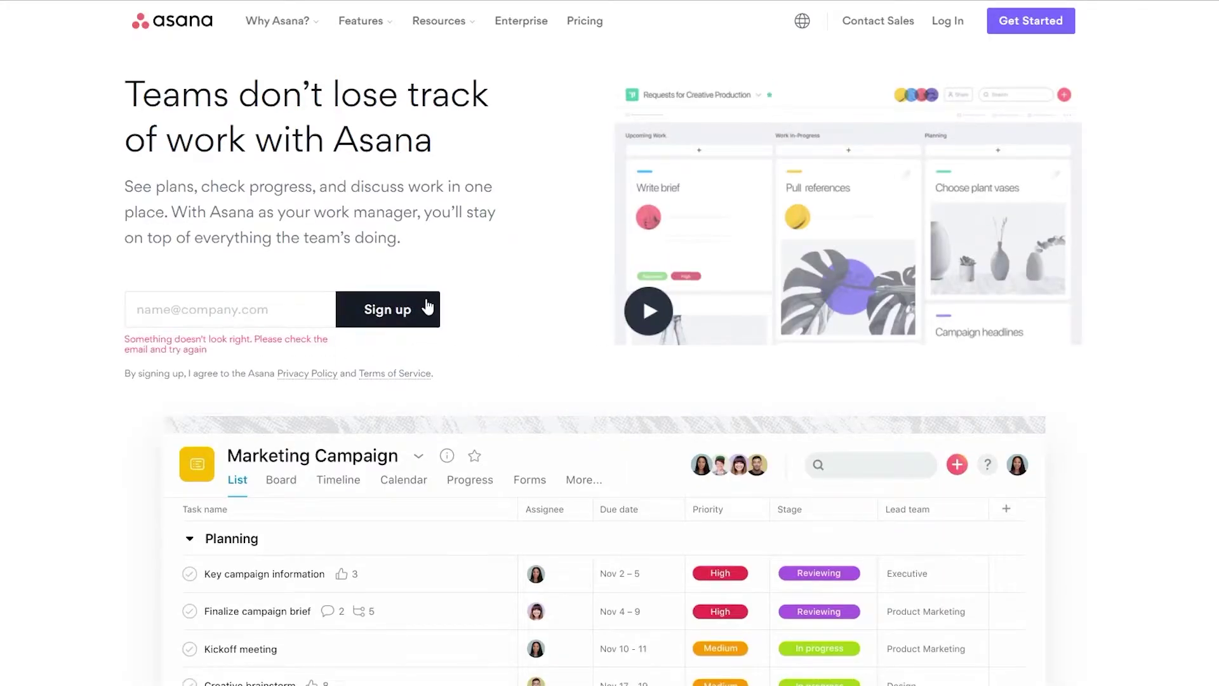
left_click(951, 23)
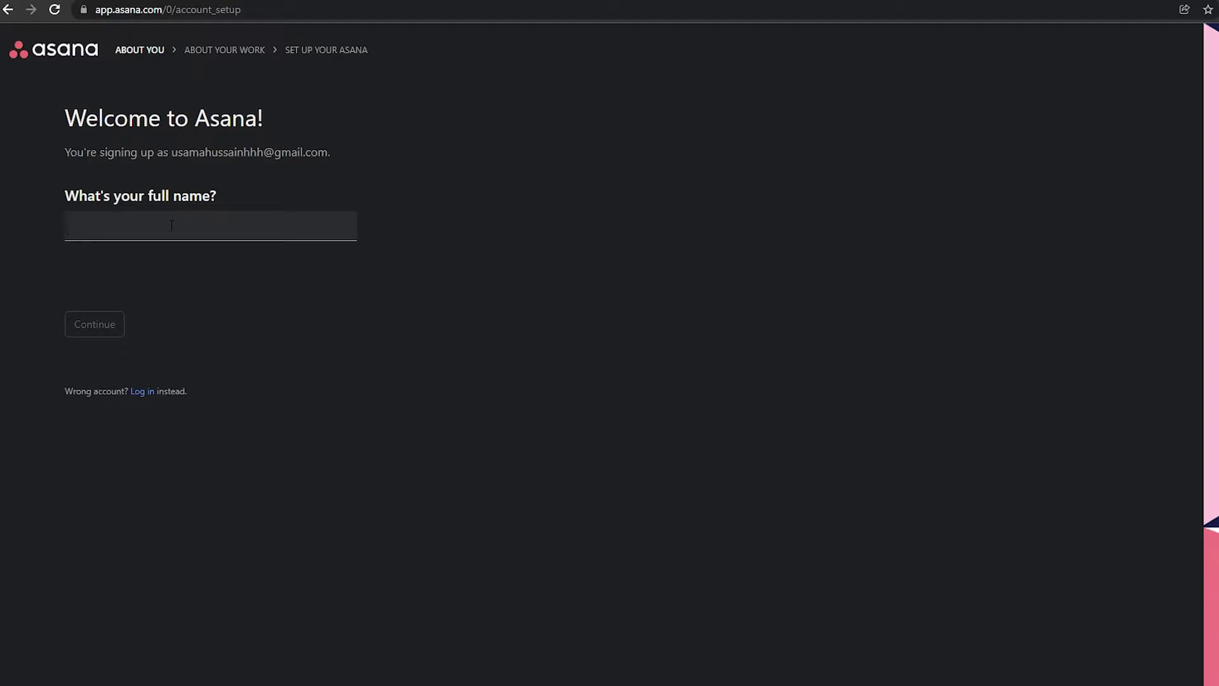
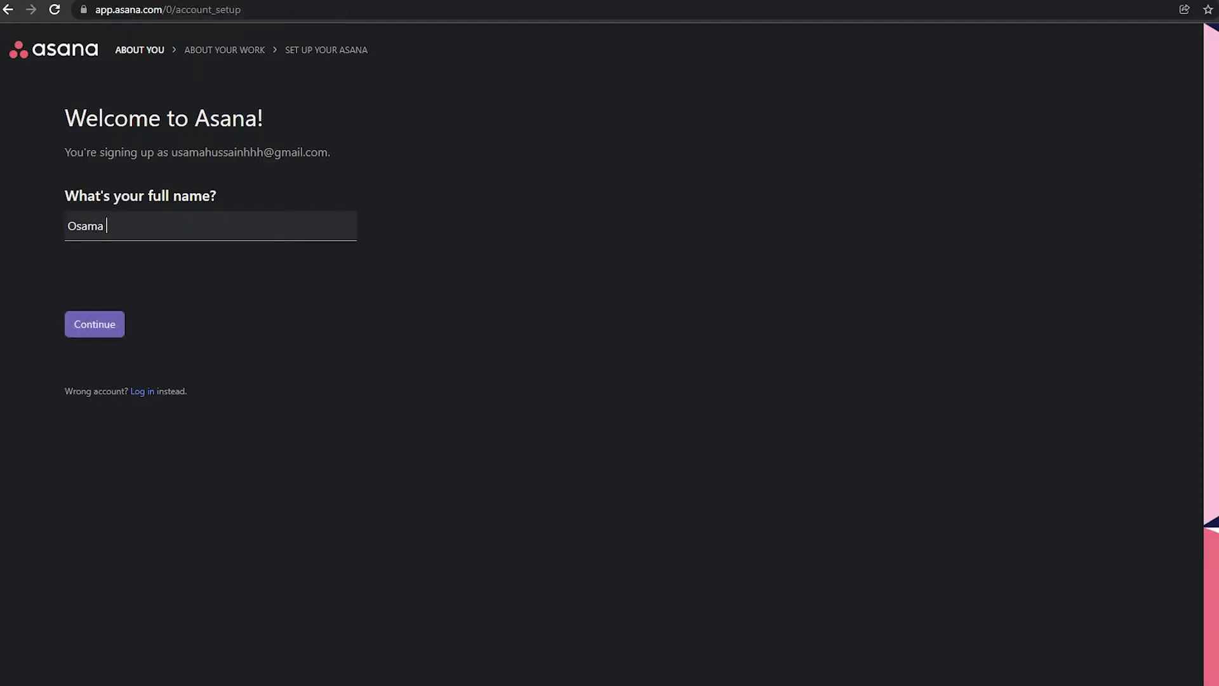
- Enter your full name on the welcome page and continue
left_click(100, 332)
- Choose Operations as your work and project and process management as the main objective
left_click(215, 203)
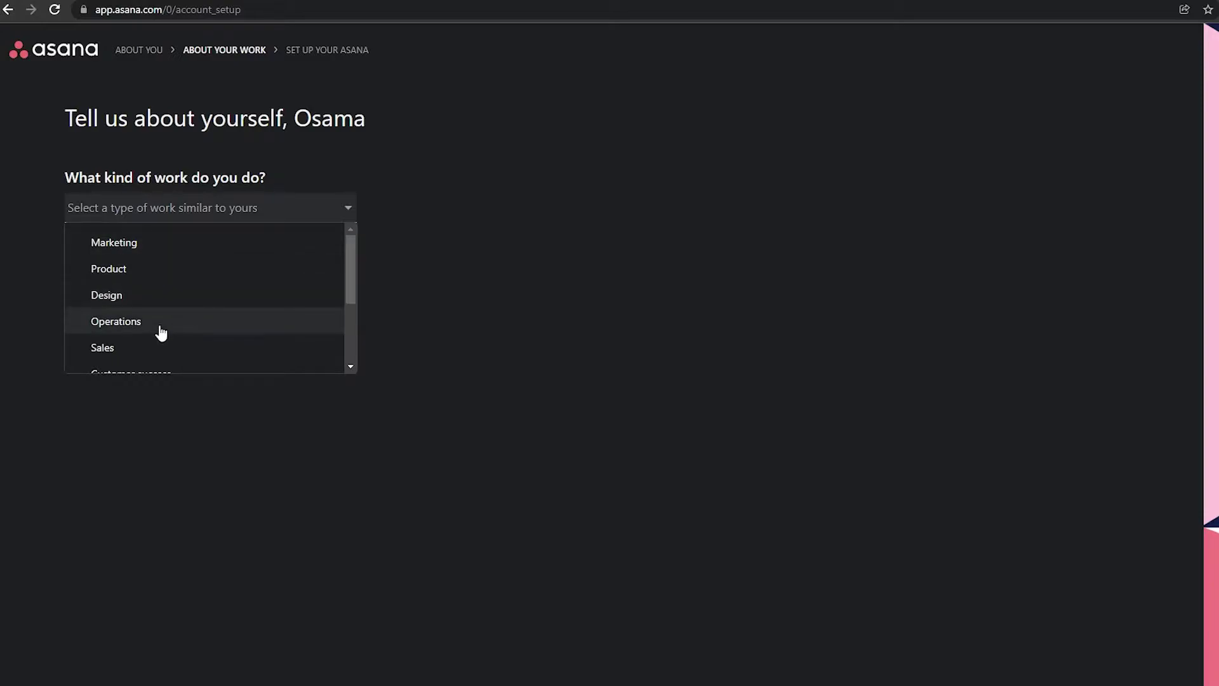
left_click(162, 323)
left_click(108, 296)
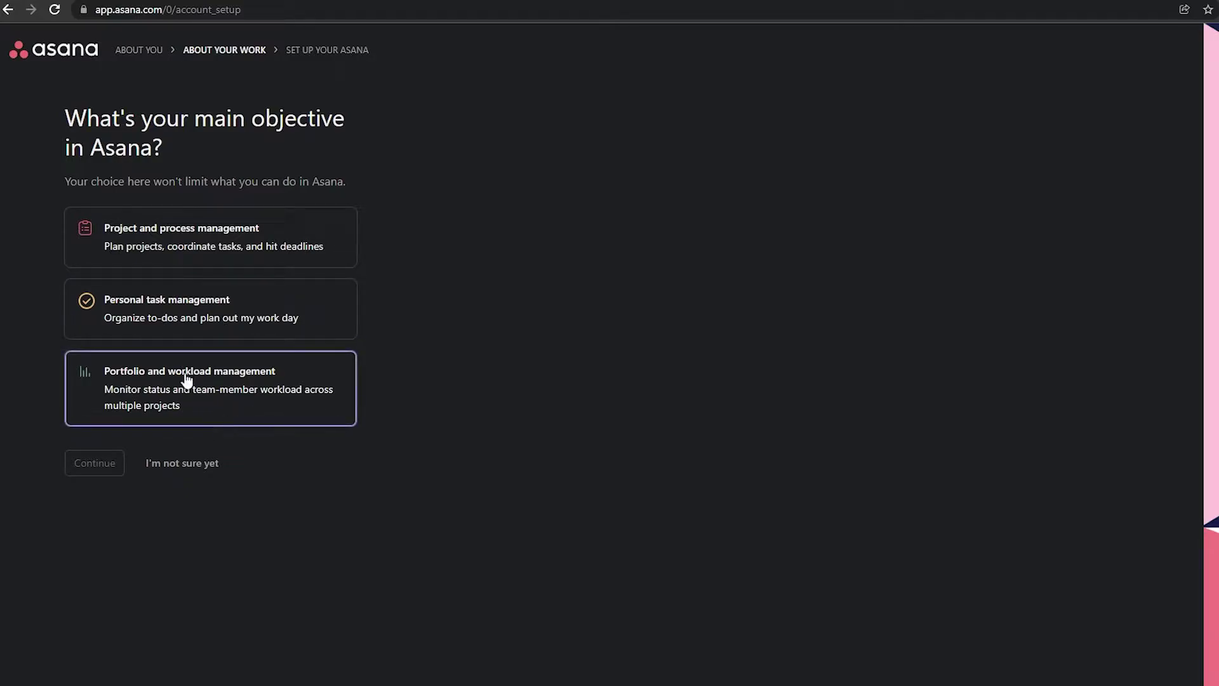
left_click(253, 262)
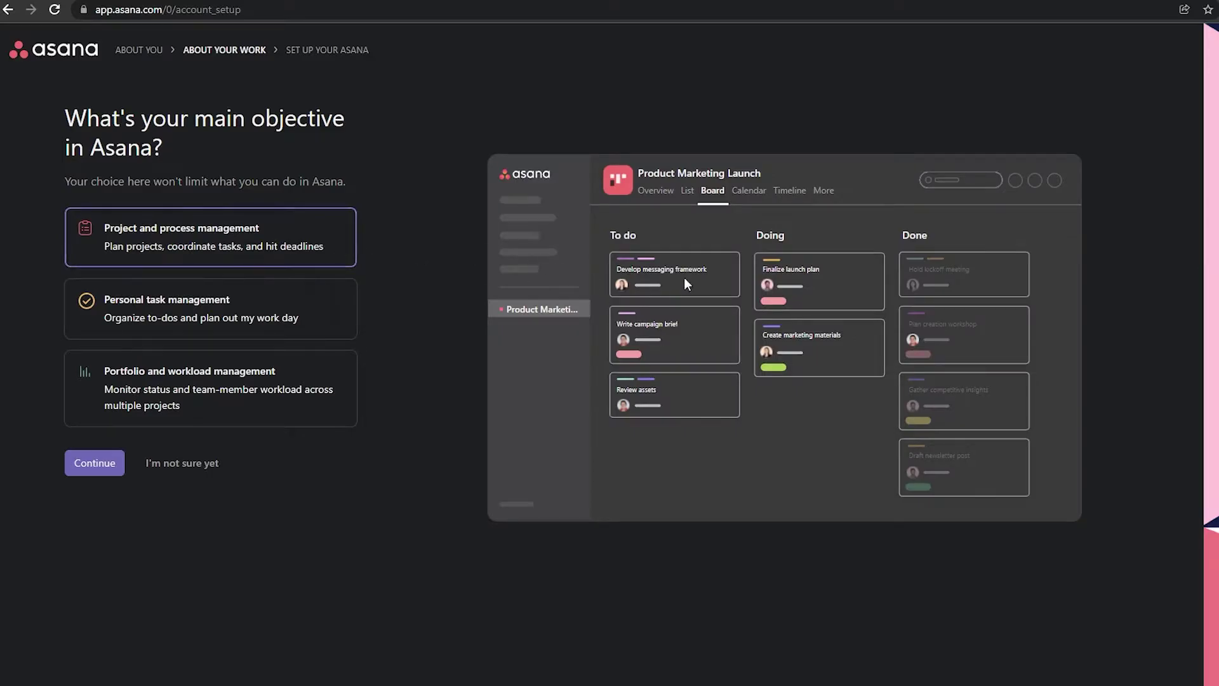
left_click(94, 463)
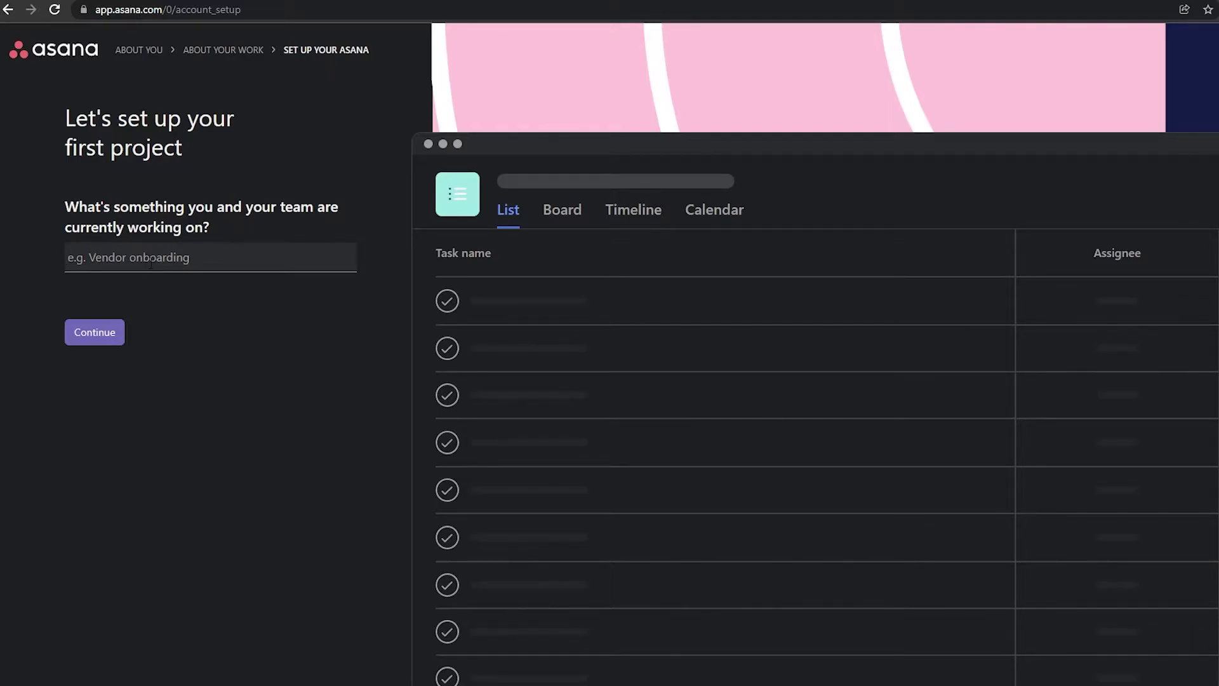
- Name the first project Youtube Videos and enter its first task, Toics
type("Youtube Videos")
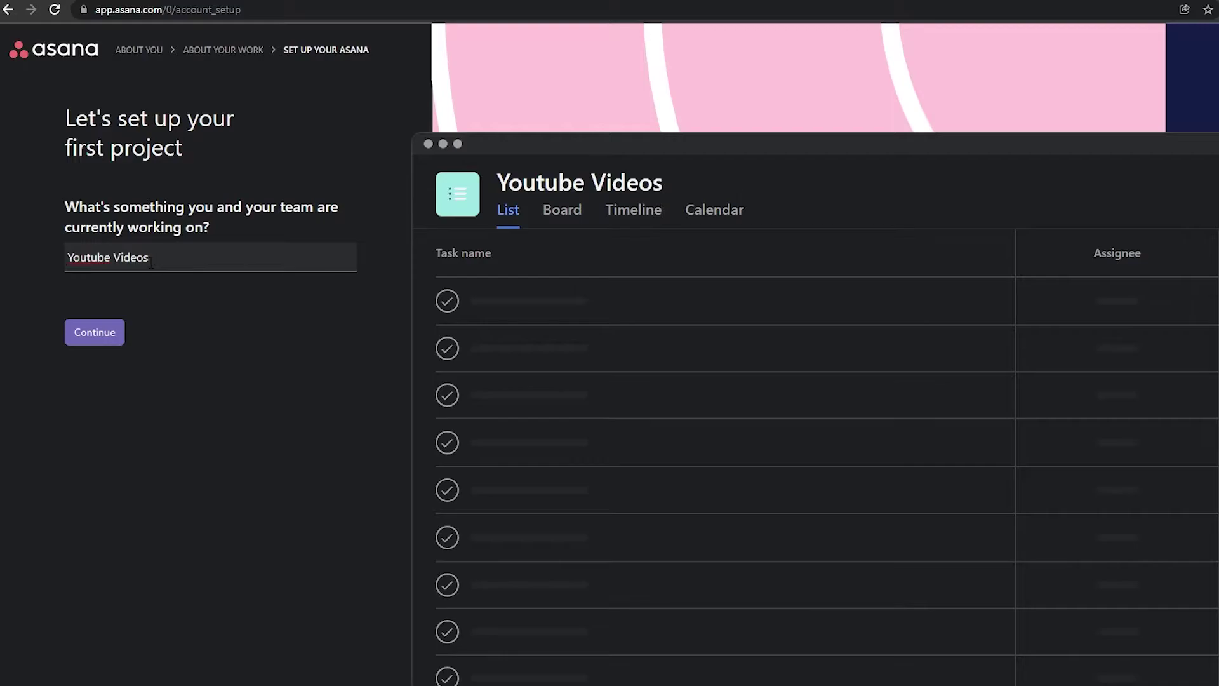
left_click(83, 333)
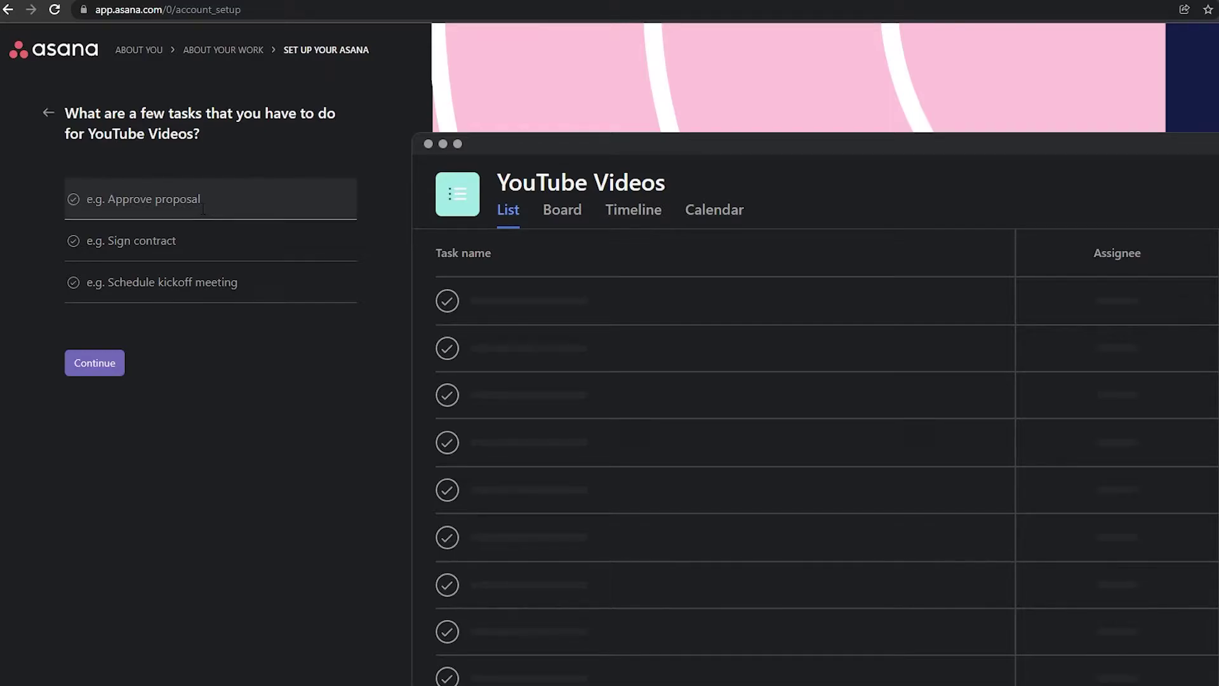
type("Toics")
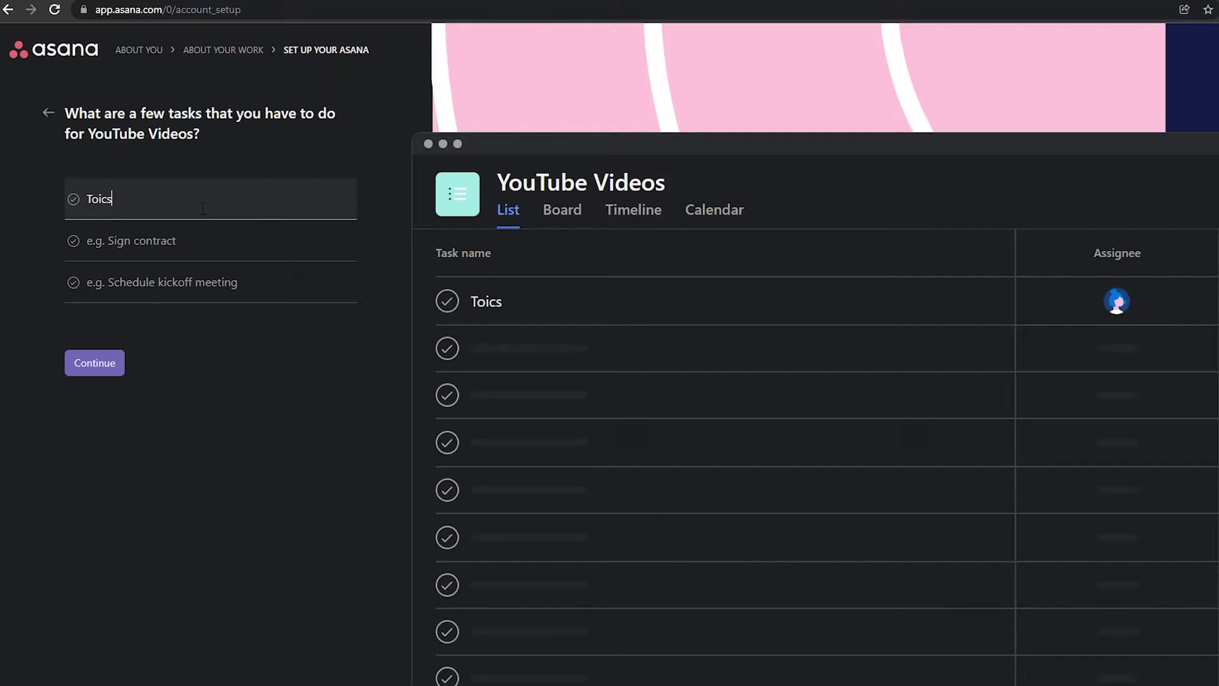
key("Tab")
type("Myself")
key("ctrl+a")
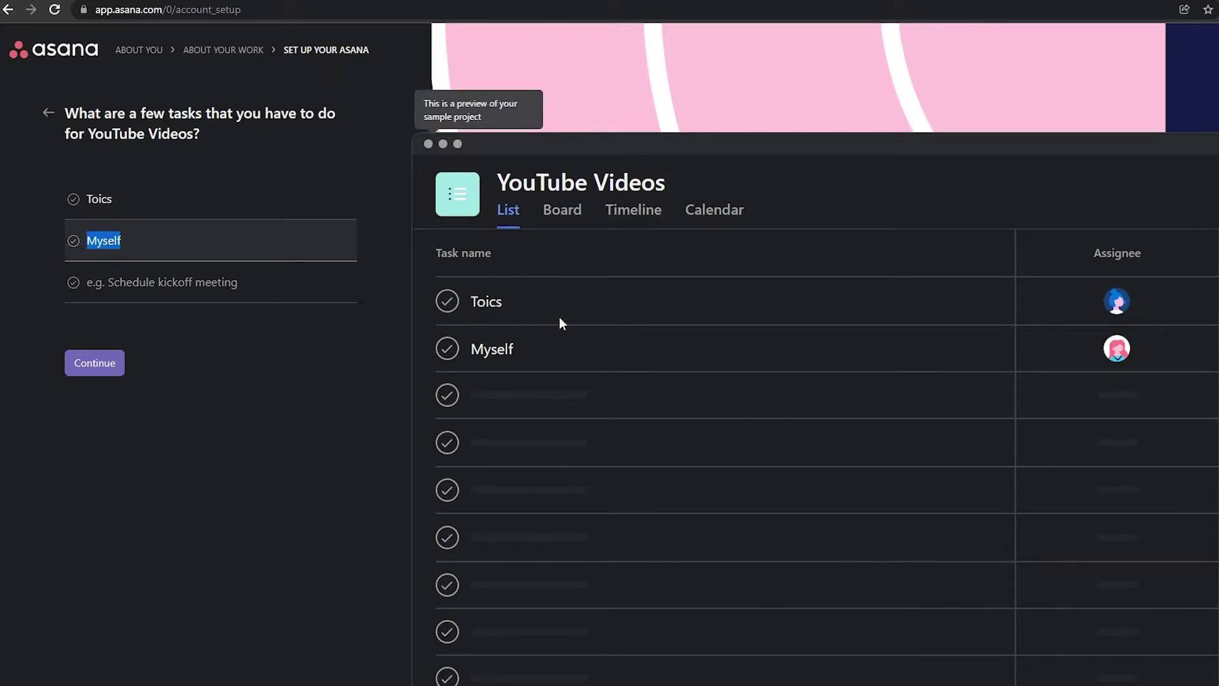
- Fill the remaining task fields with Write script and Procuctrions
left_click(74, 294)
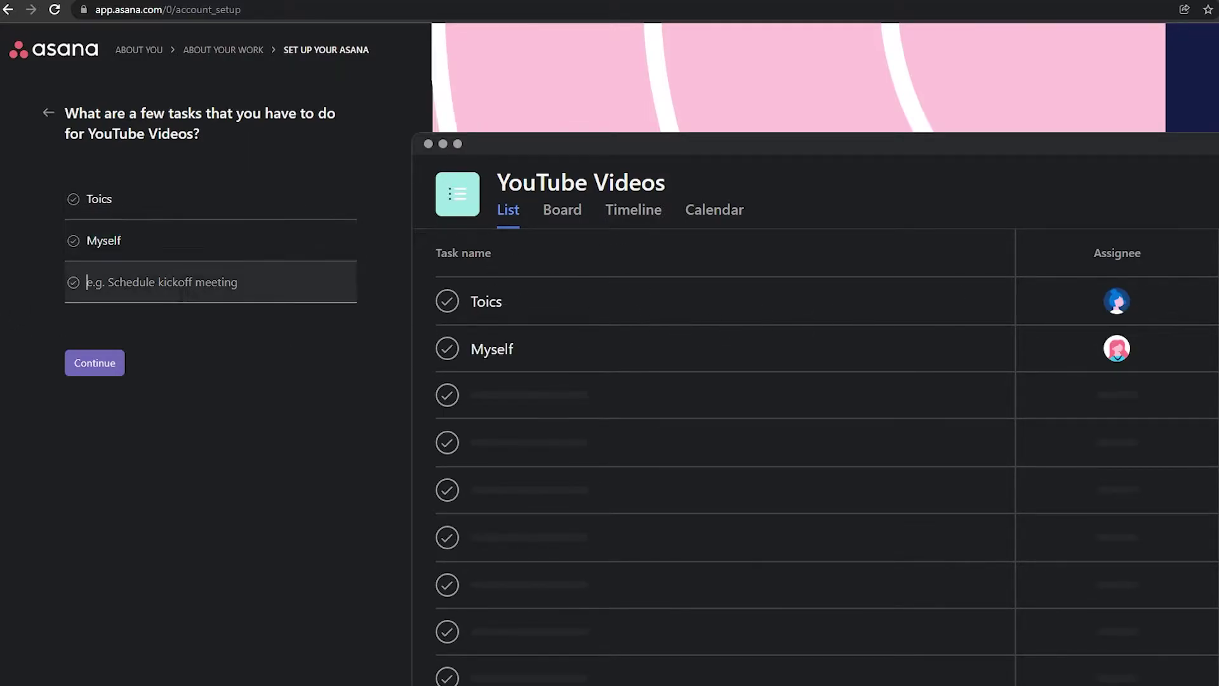
left_click(167, 239)
key("ctrl+a")
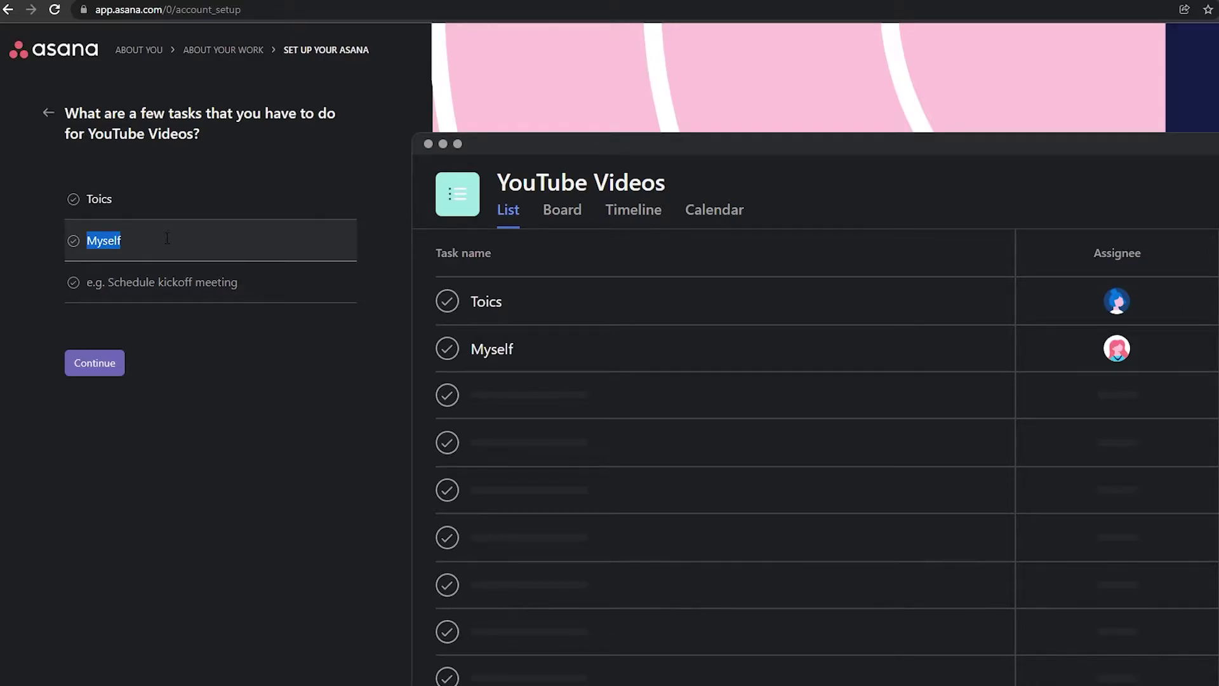
key("BackSpace")
type("a")
key("BackSpace")
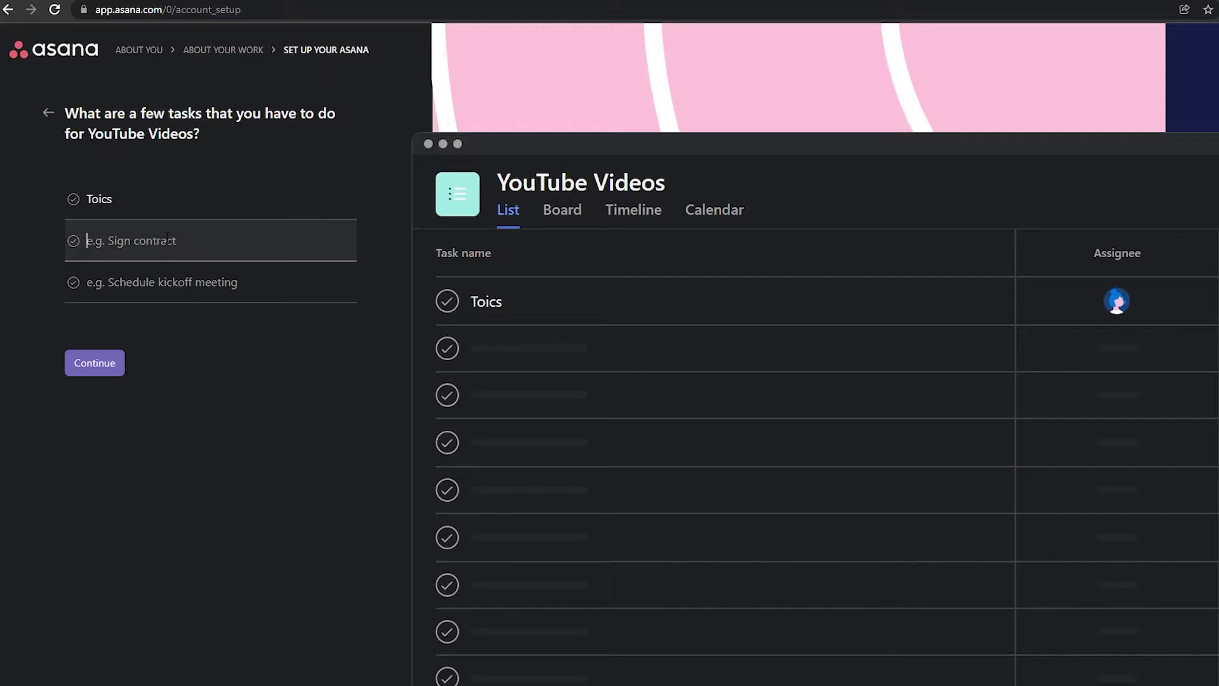
type("W")
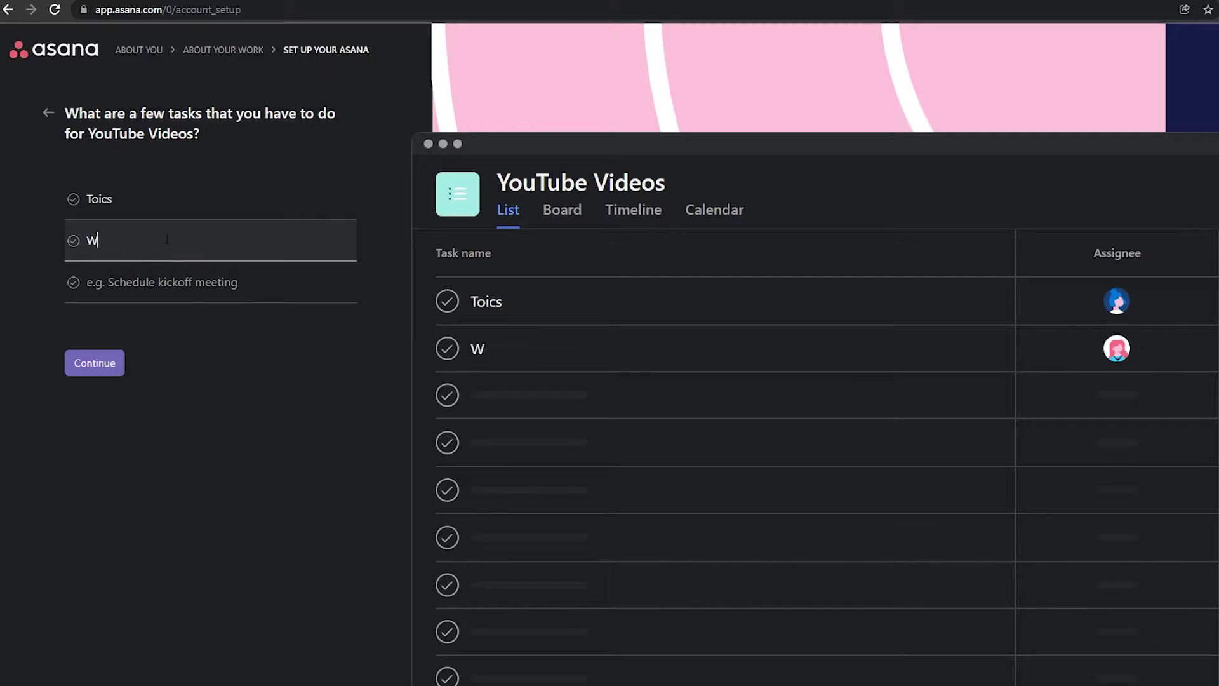
type("rite script")
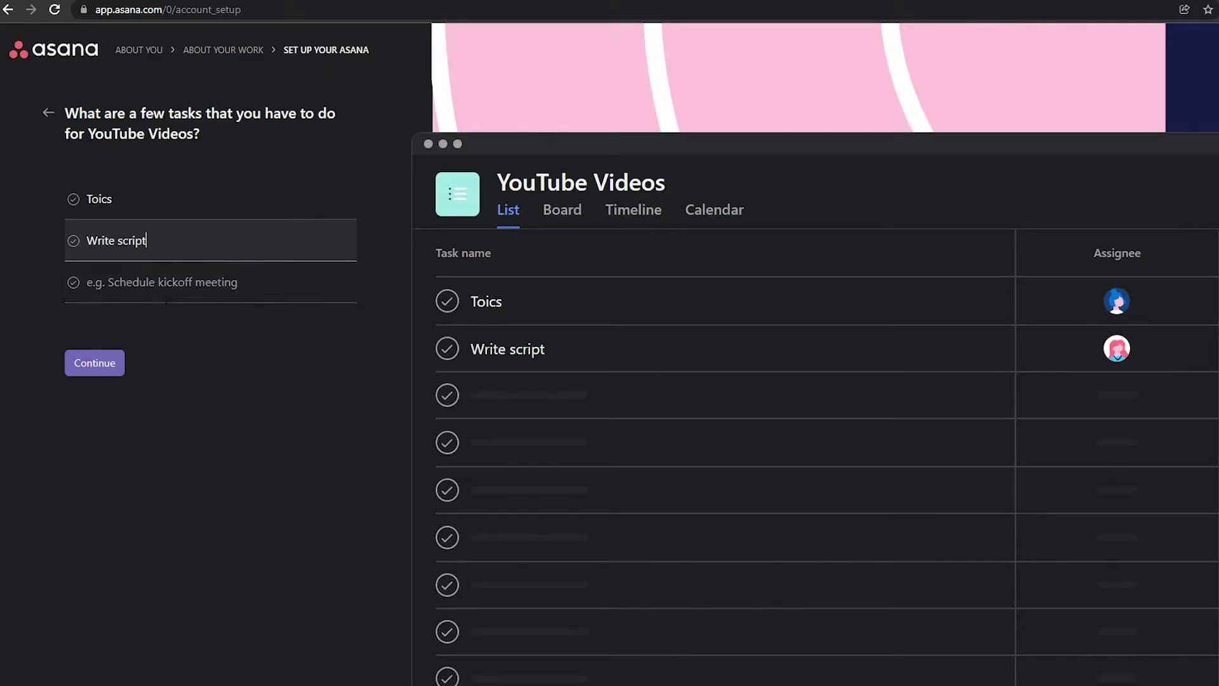
left_click(172, 292)
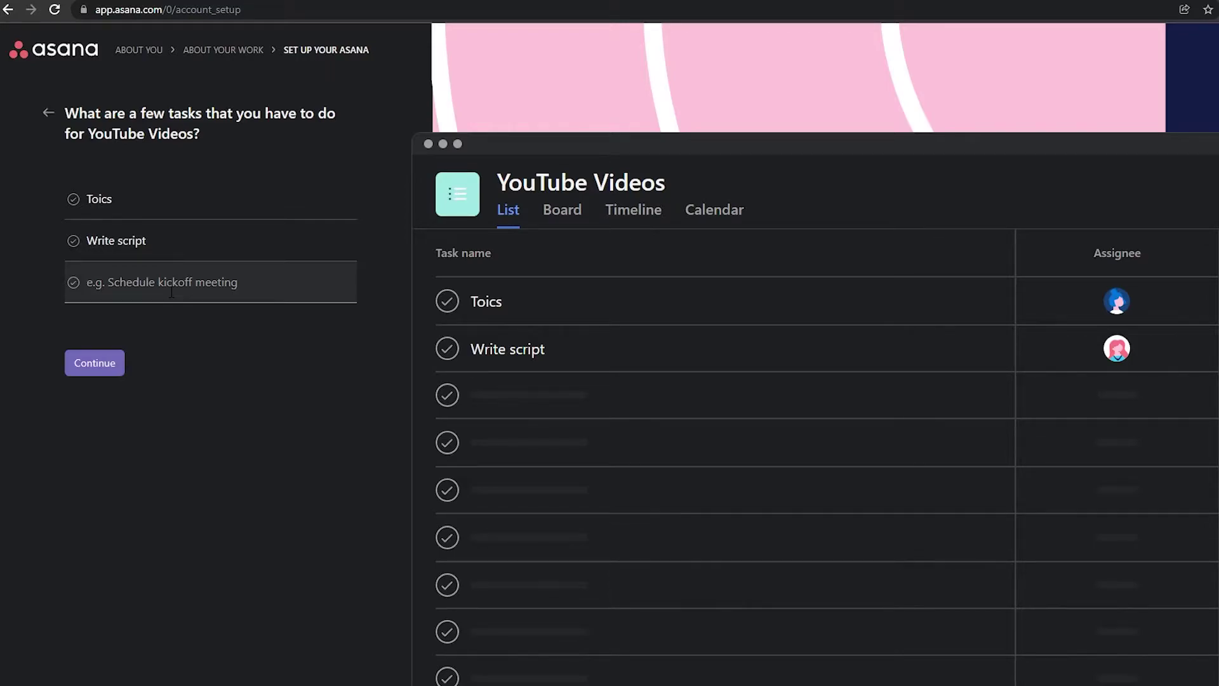
type("Procuctrions")
left_click(90, 375)
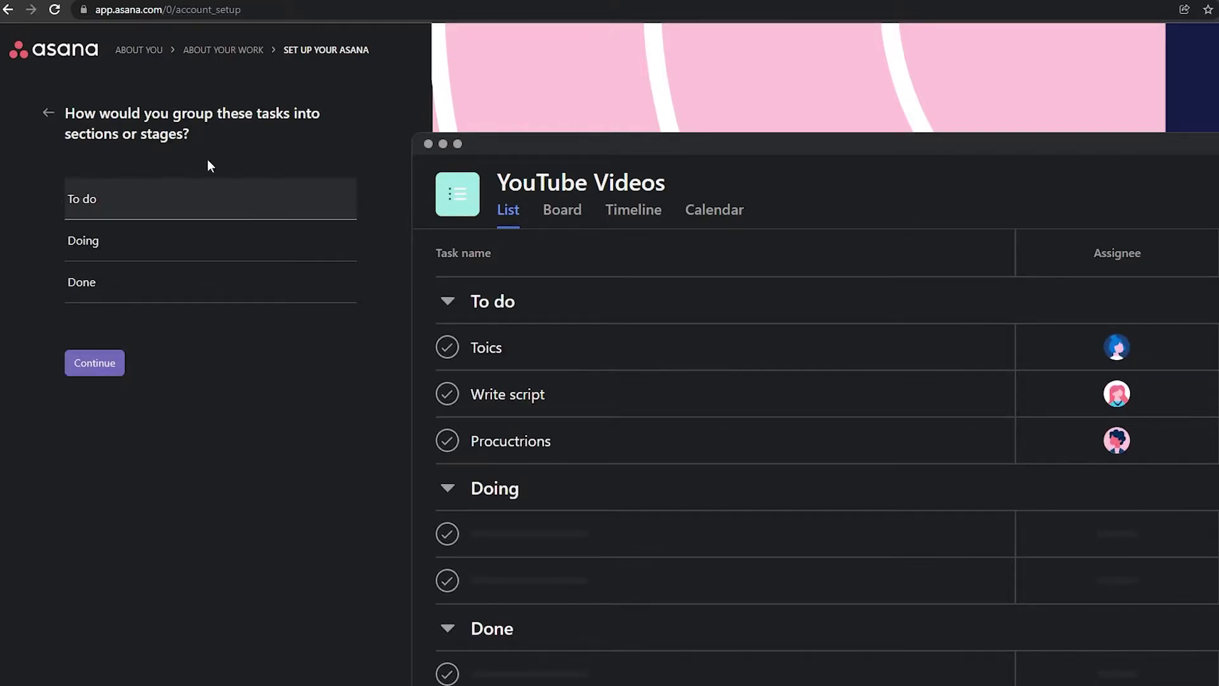
- Rename the project's sections to Ideas, Inprogress and Completed
left_click(135, 236)
key("shift+Tab")
type("Ideas")
key("Tab")
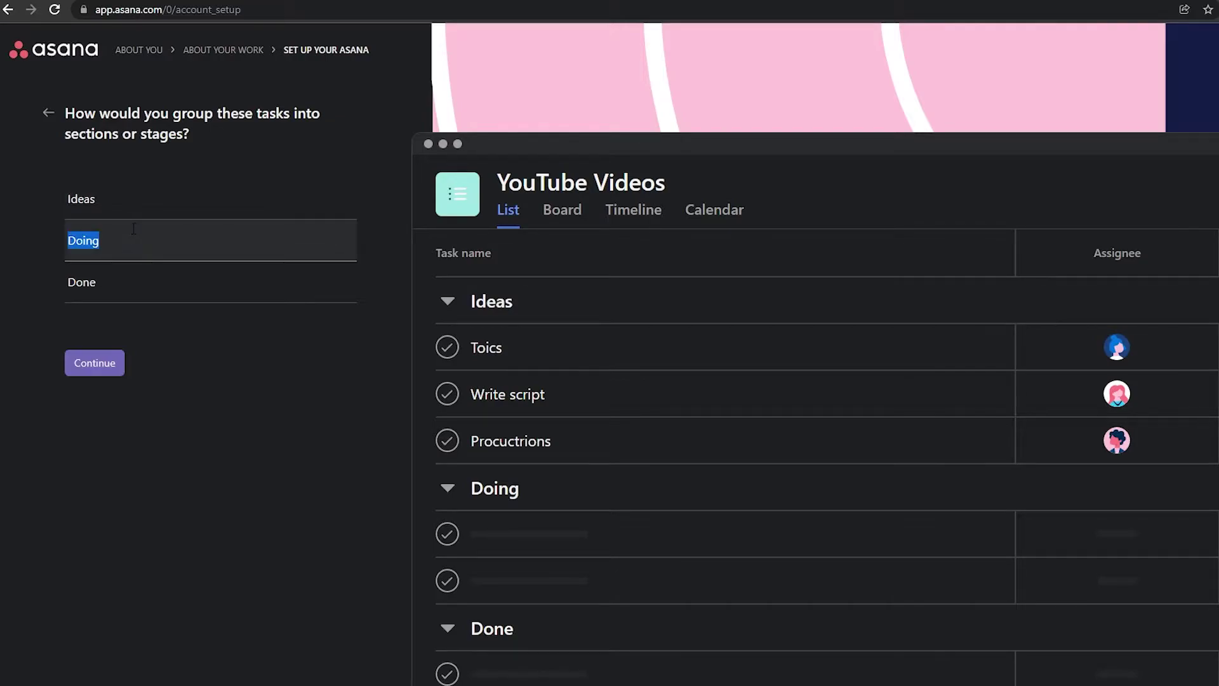
type("Inprogress")
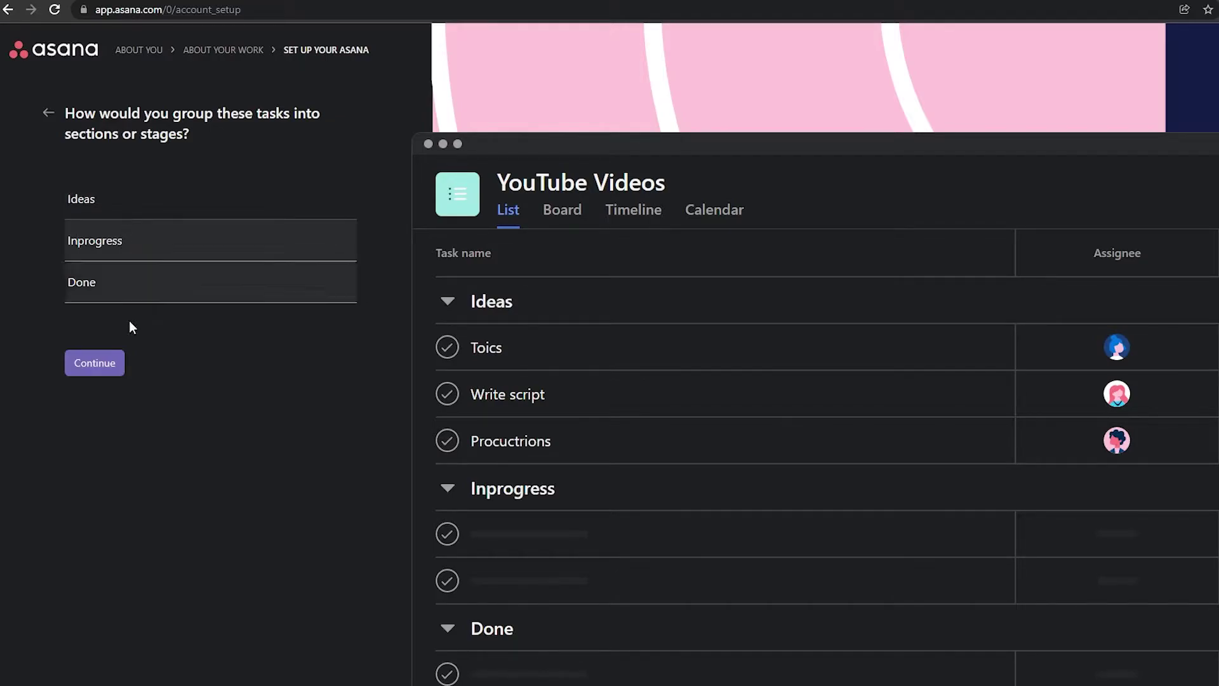
double_click(150, 275)
type("Completed")
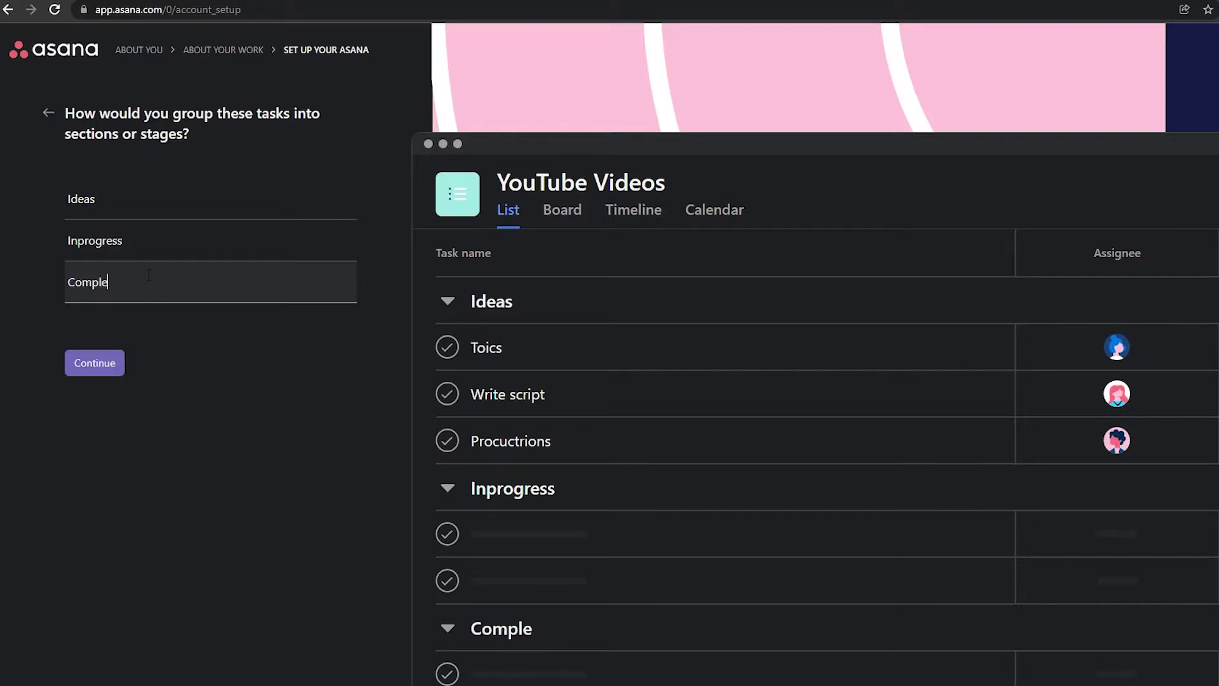
left_click(86, 368)
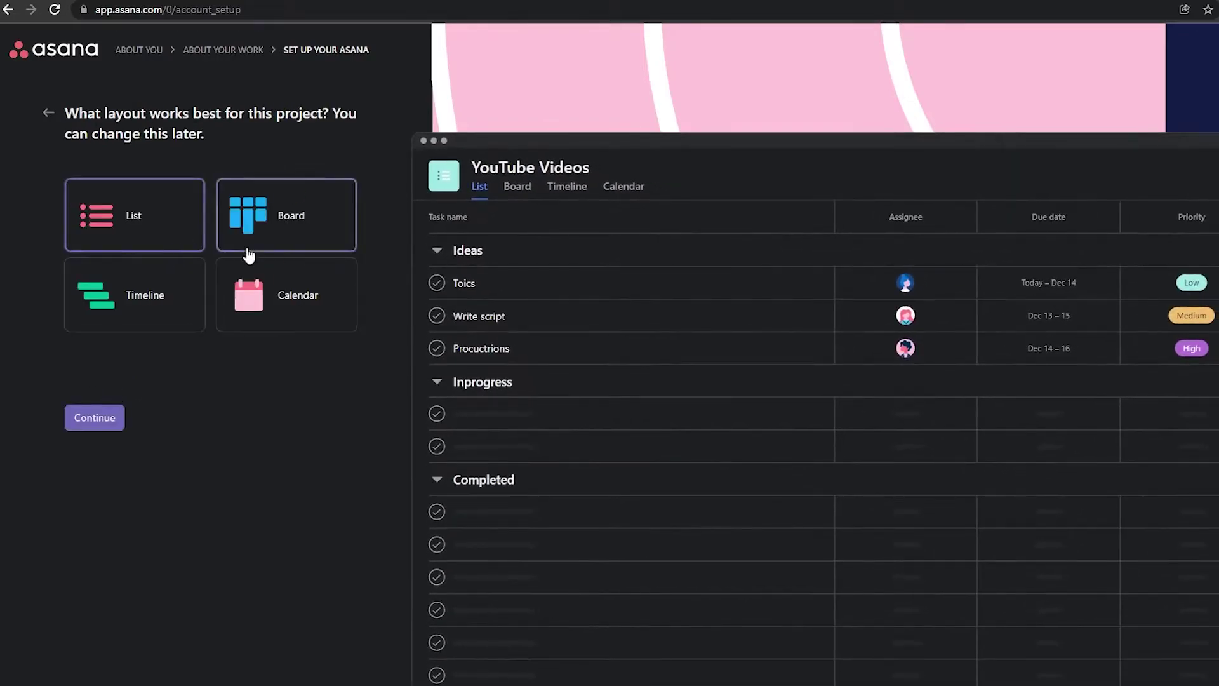
- Choose the Board layout for the project and reach the teammate invite step
left_click(313, 216)
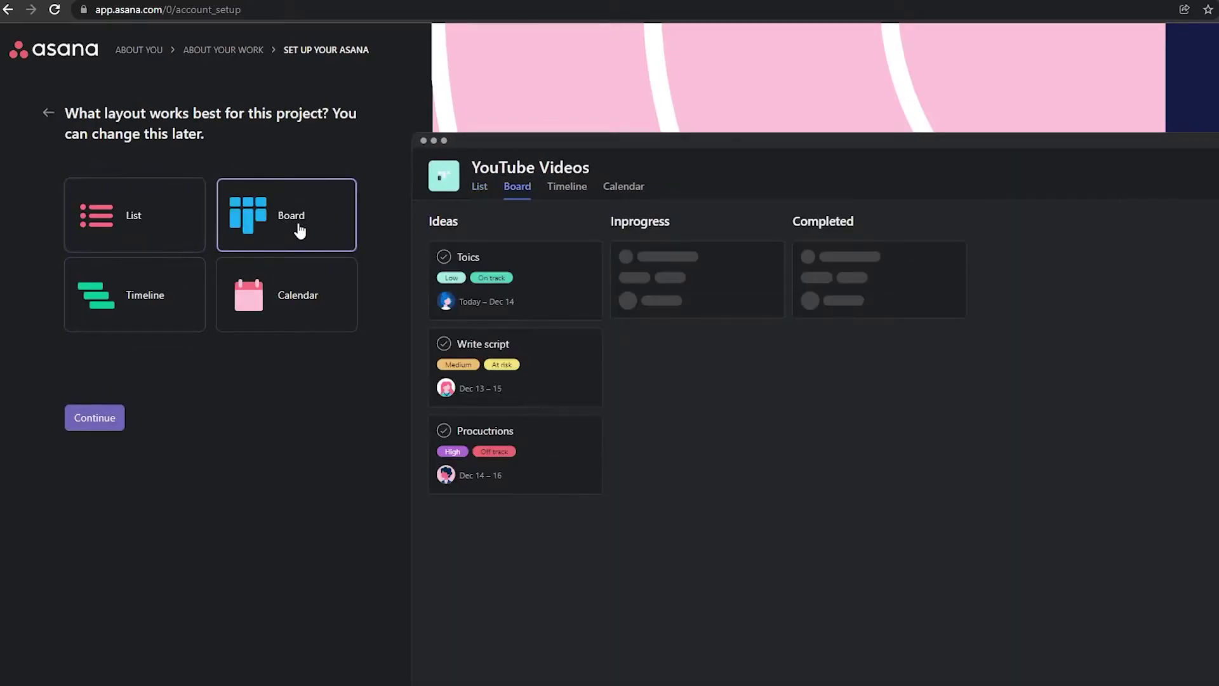
left_click(225, 296)
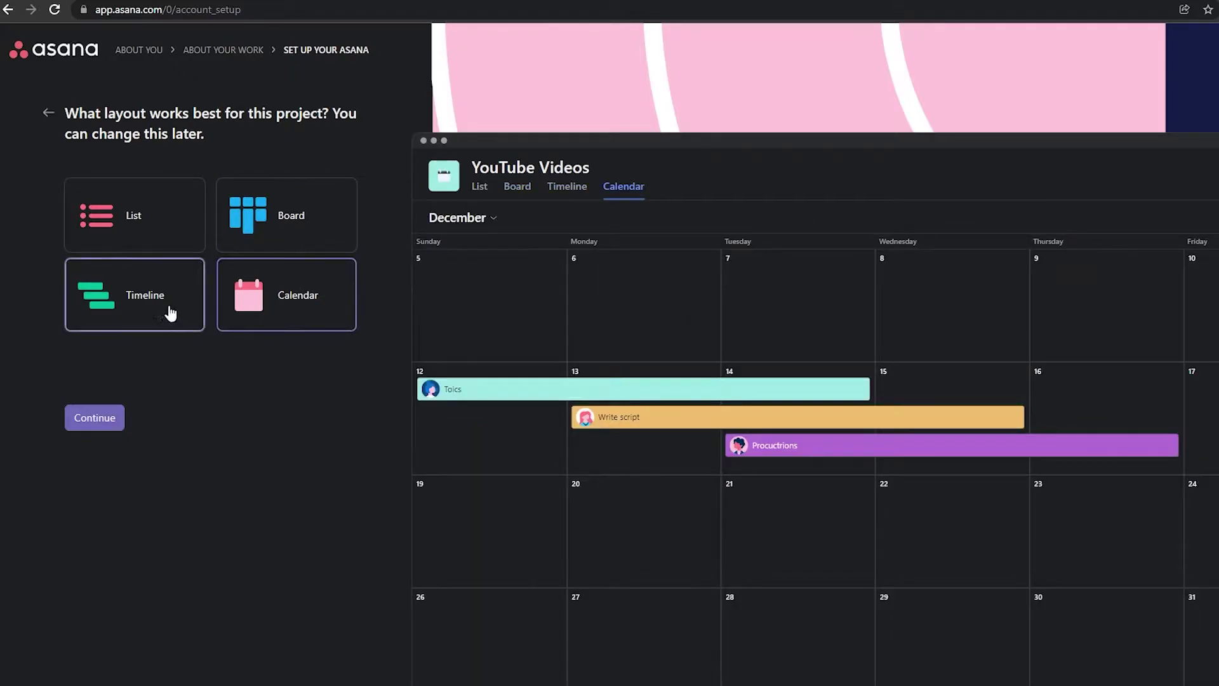
left_click(286, 229)
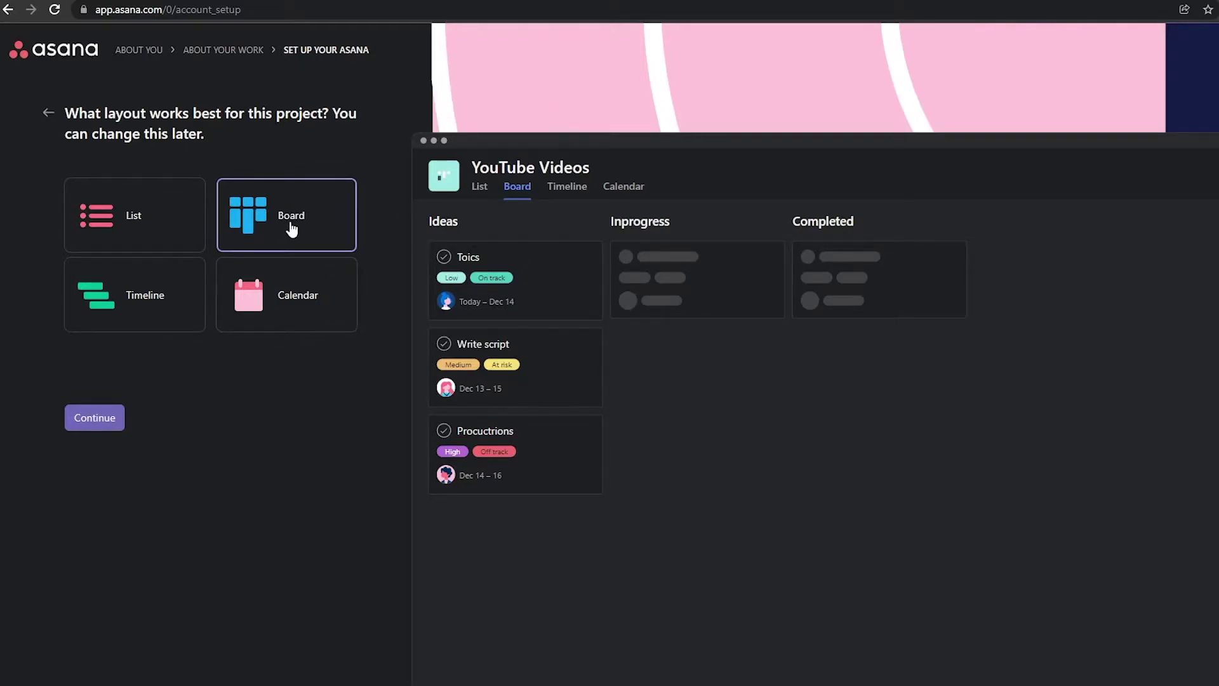
left_click(111, 422)
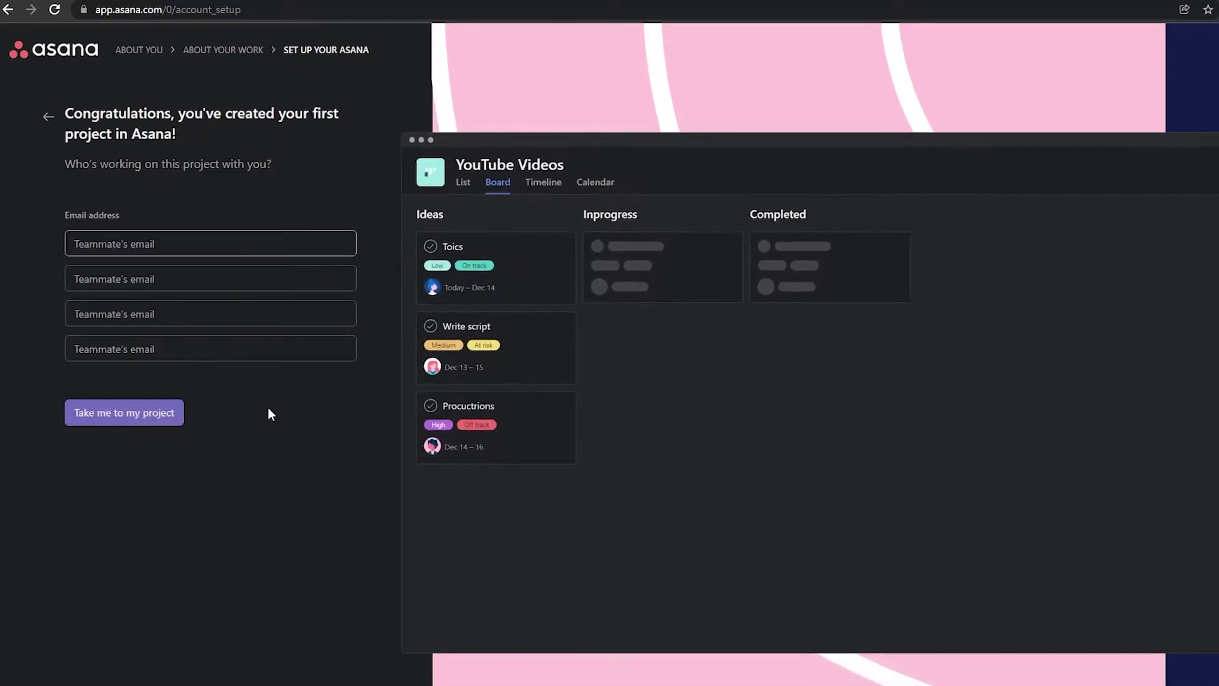
left_click(165, 246)
key("Escape")
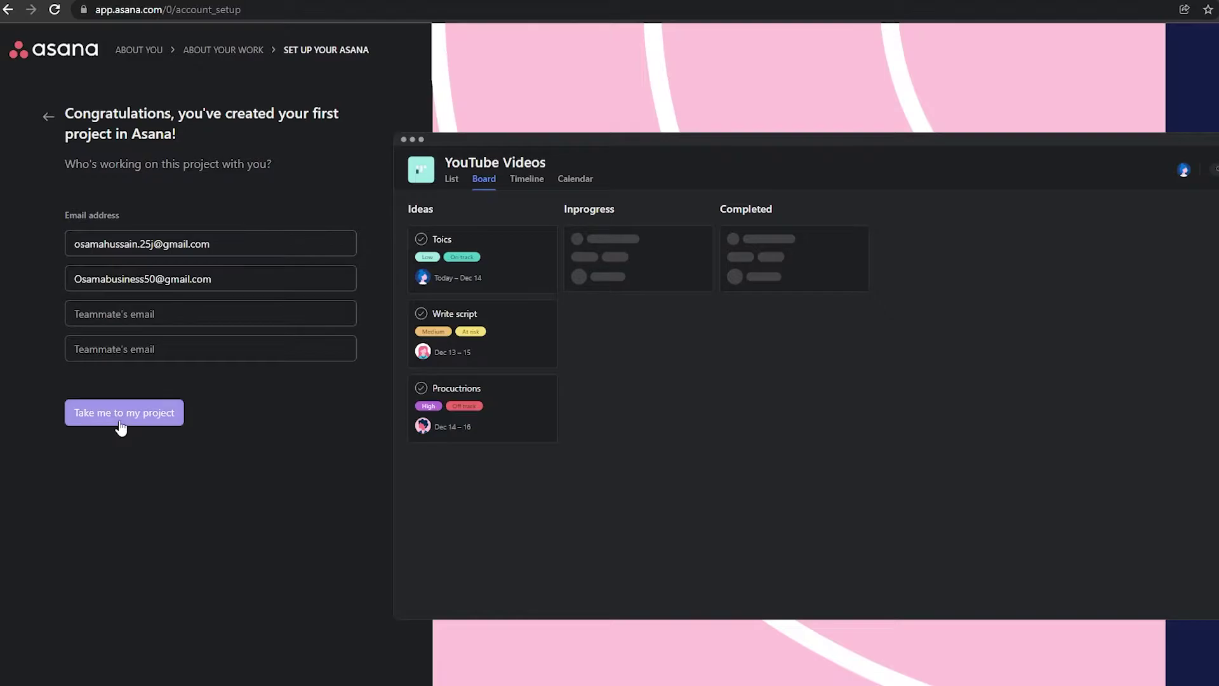
- Open the YouTube Videos board and rename its Ideas section to Topics
left_click(121, 420)
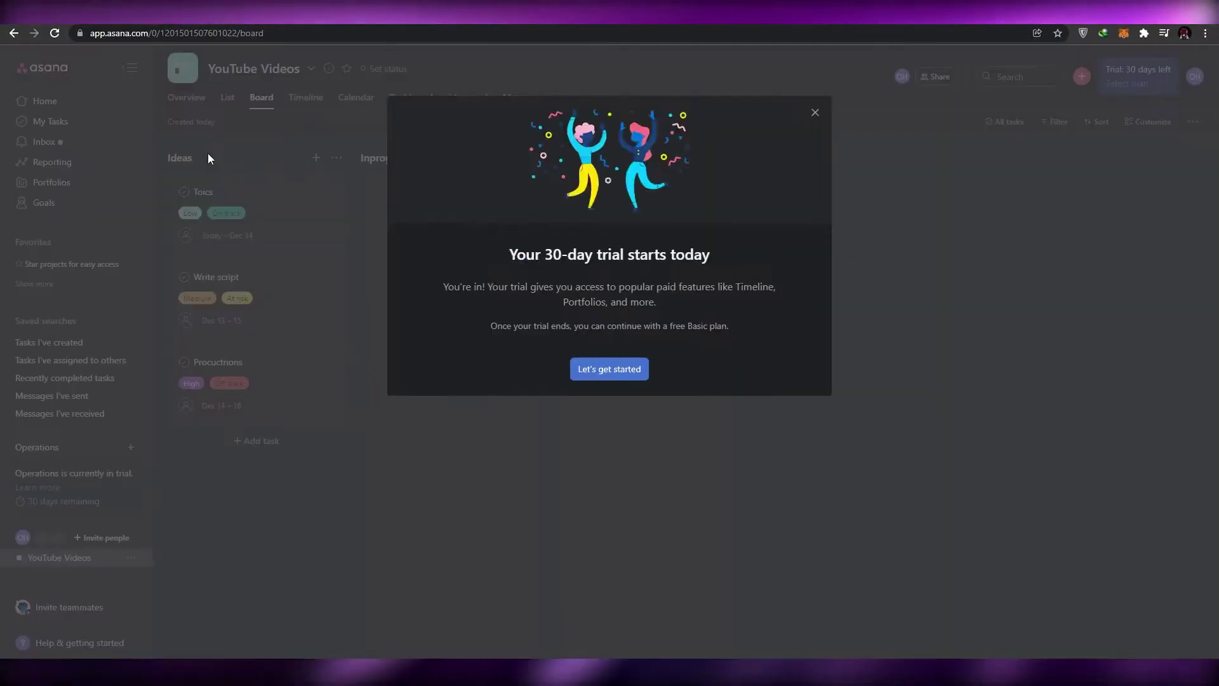
left_click(814, 113)
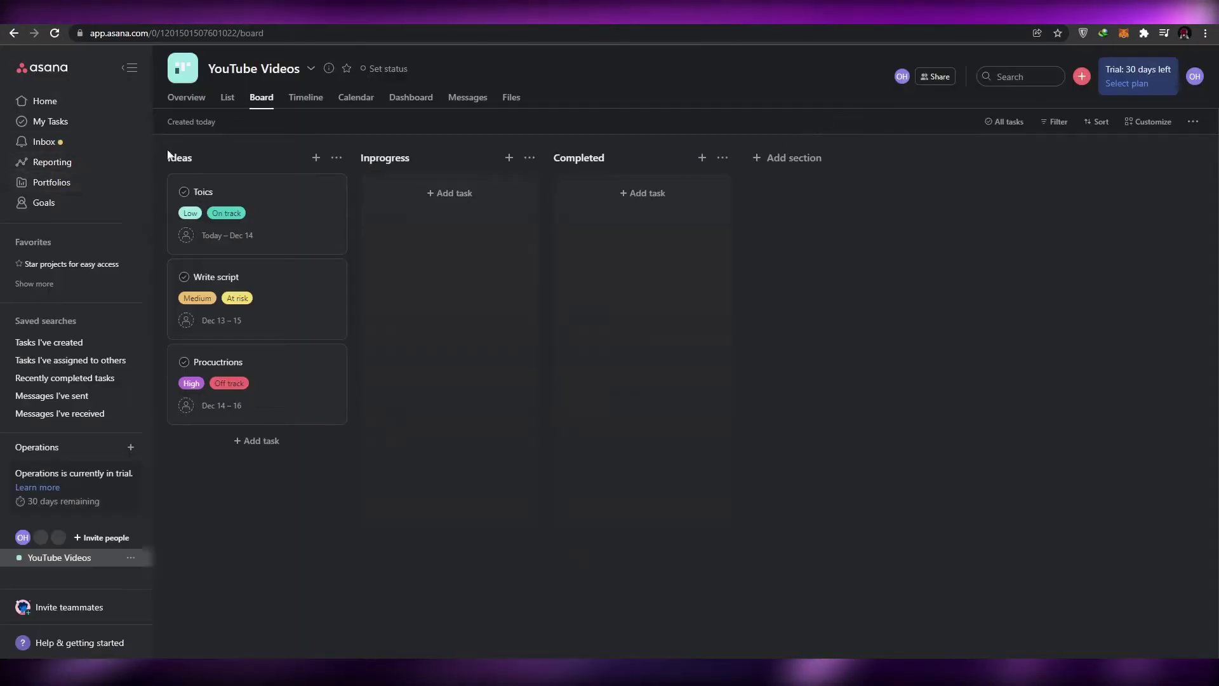
left_click(191, 156)
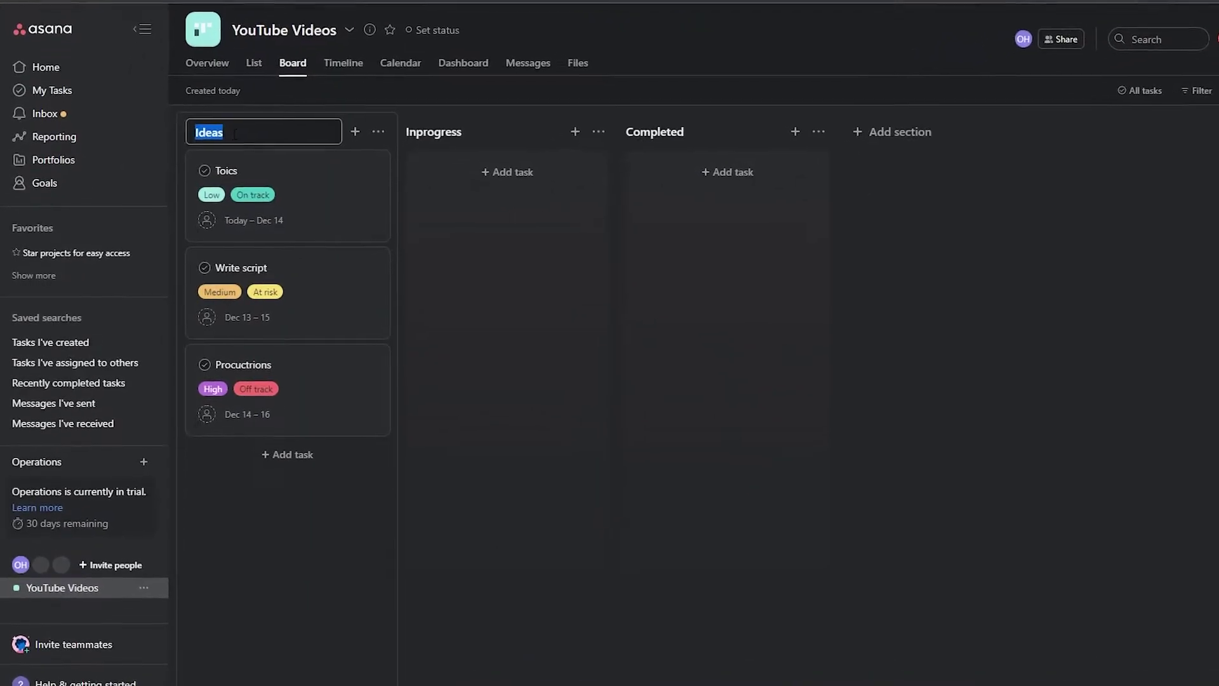
type("T")
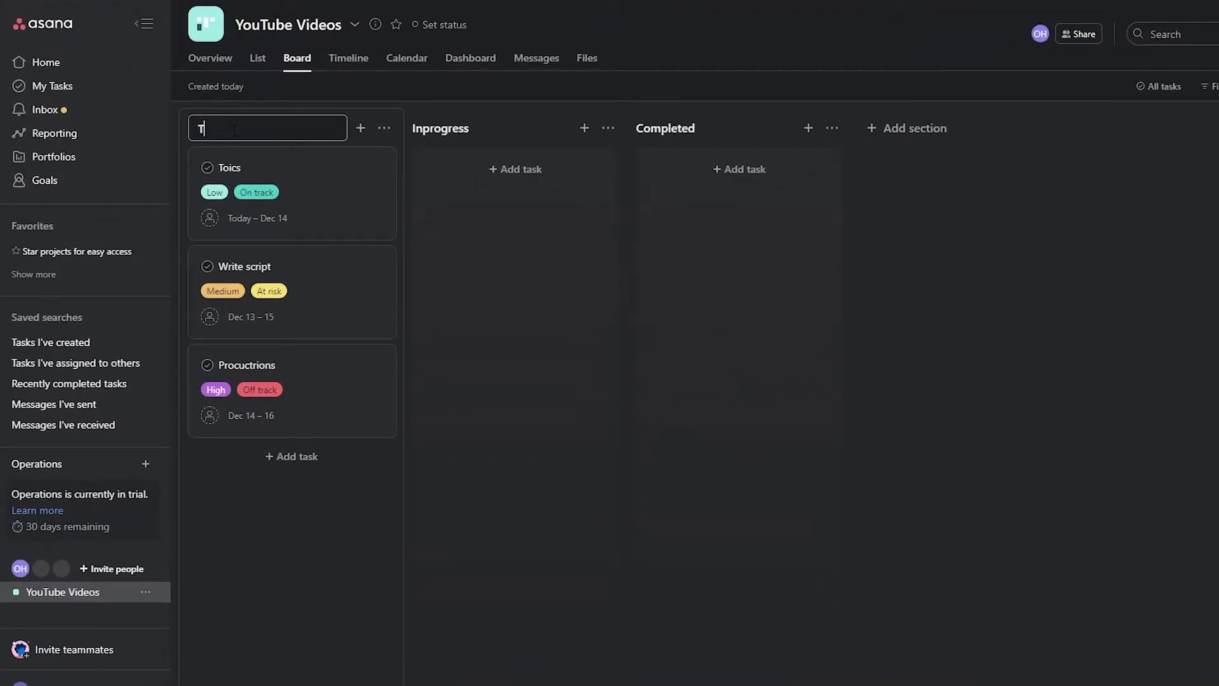
type("opics")
left_click(248, 180)
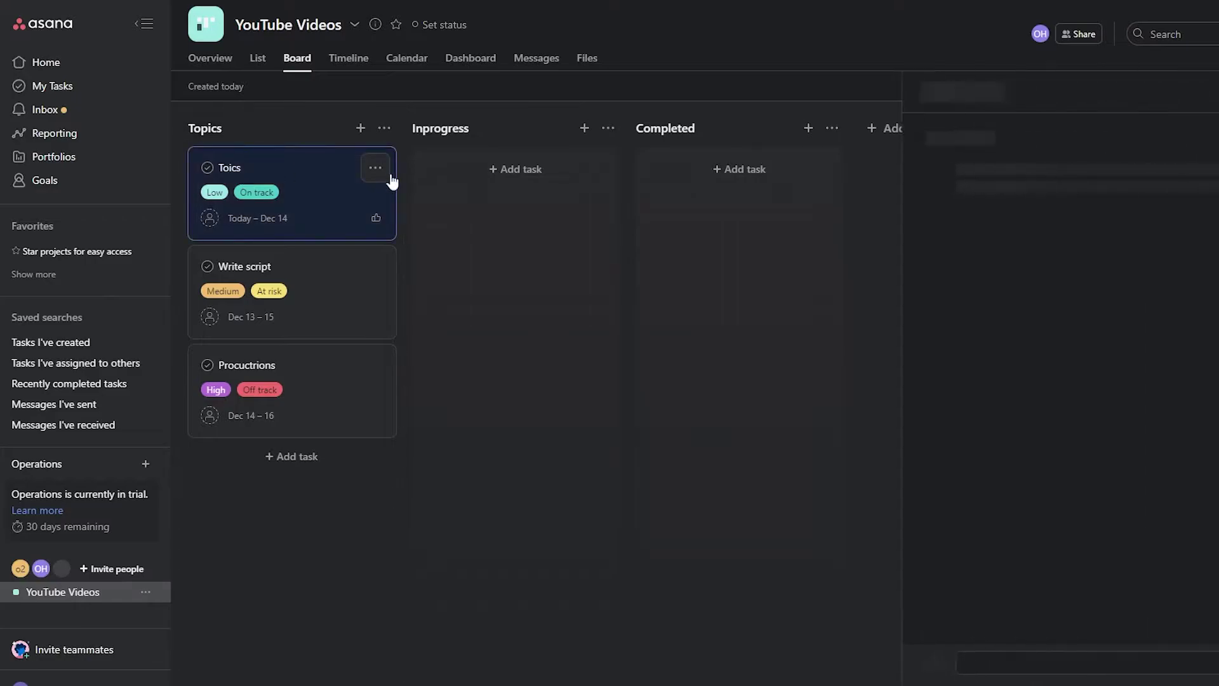
- View the details of the Write script, Procuctrions and Toics tasks
left_click(305, 321)
left_click(312, 392)
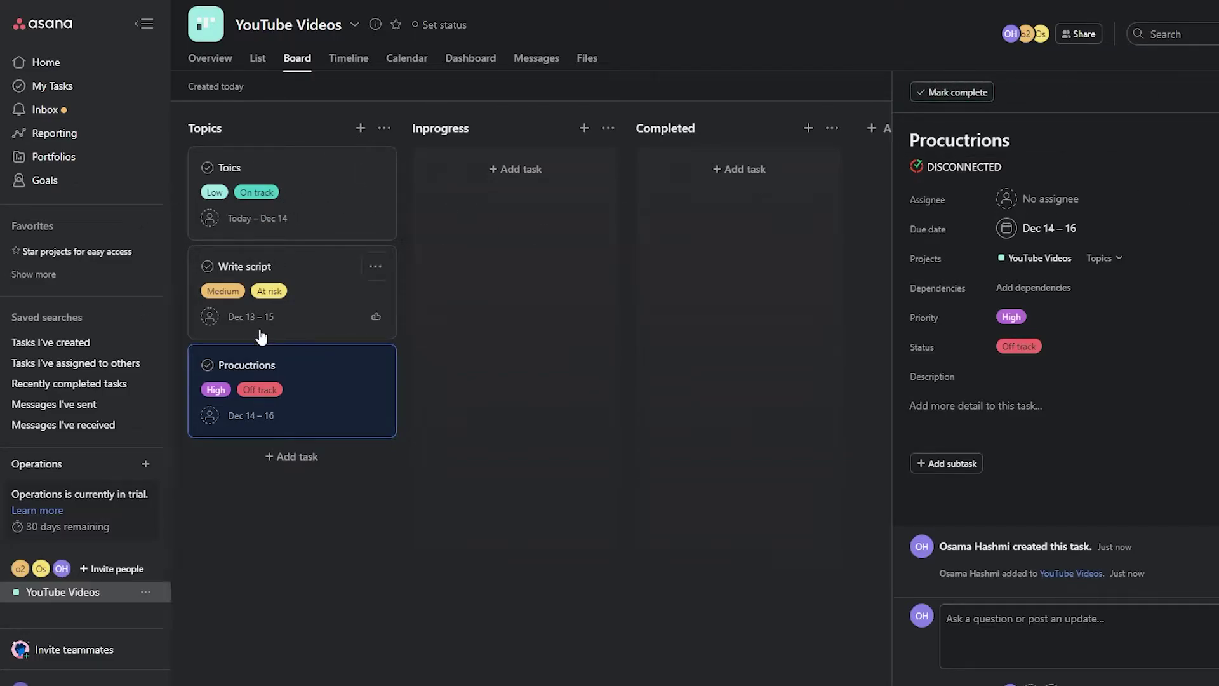
left_click(296, 181)
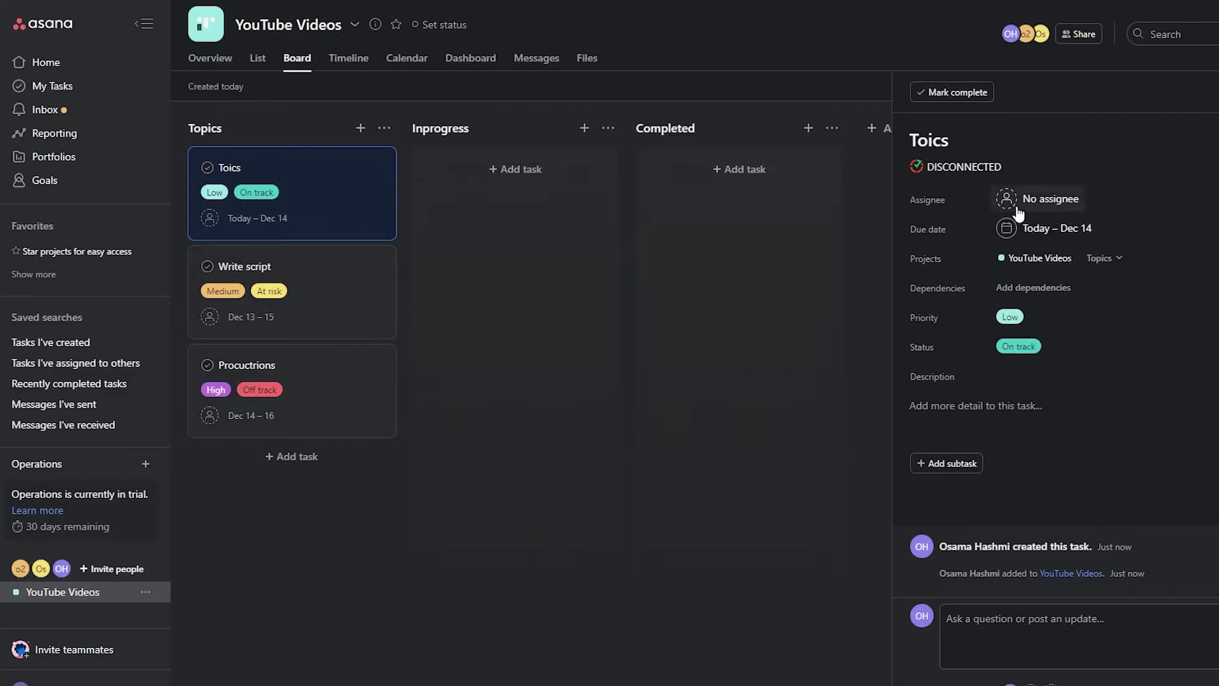
- Set the Toics task's priority to High and close its details pane
left_click(1012, 317)
left_click(1035, 425)
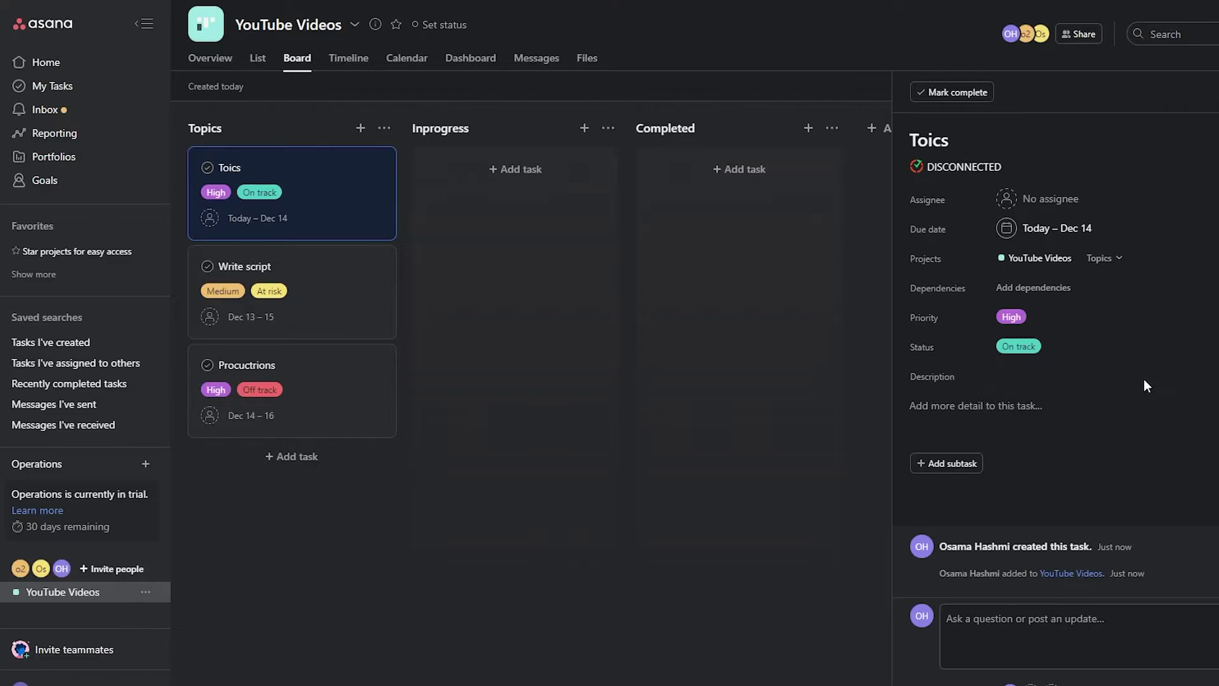
scroll(127, 286, "down", 2)
scroll(127, 285, "up", 2)
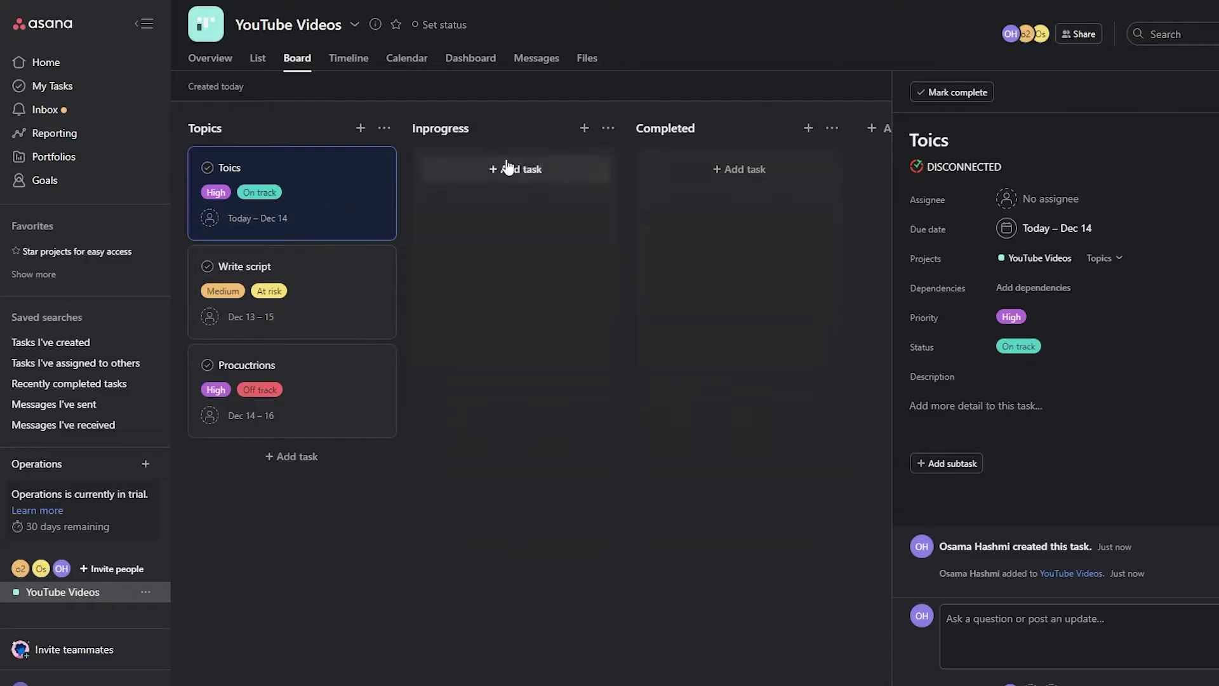
left_click(835, 92)
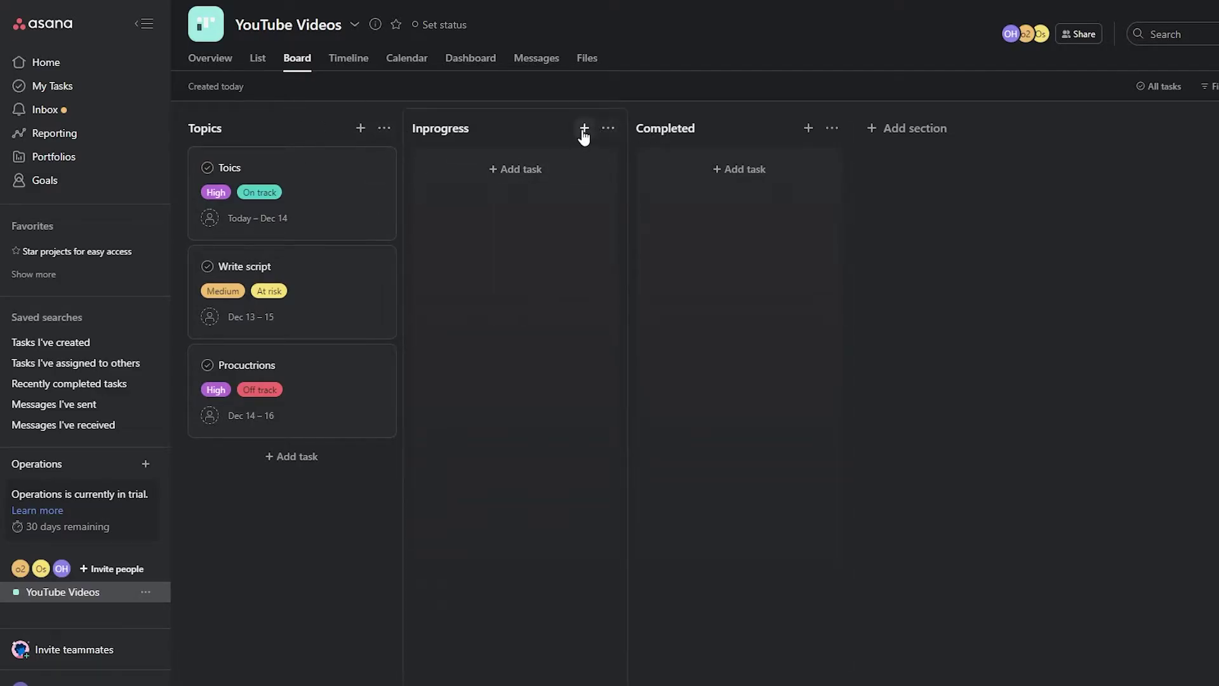
- Rename the Inprogress and Completed sections to Scripts and Voice Overs
double_click(478, 129)
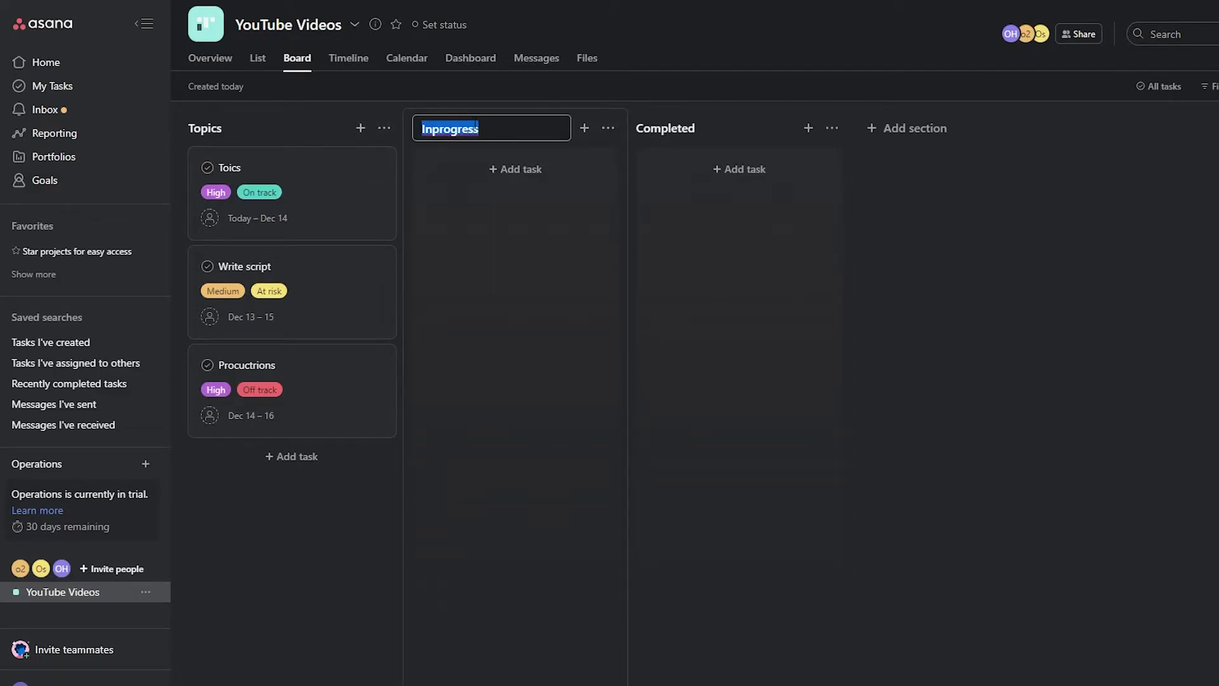
type("Scripts")
left_click(705, 129)
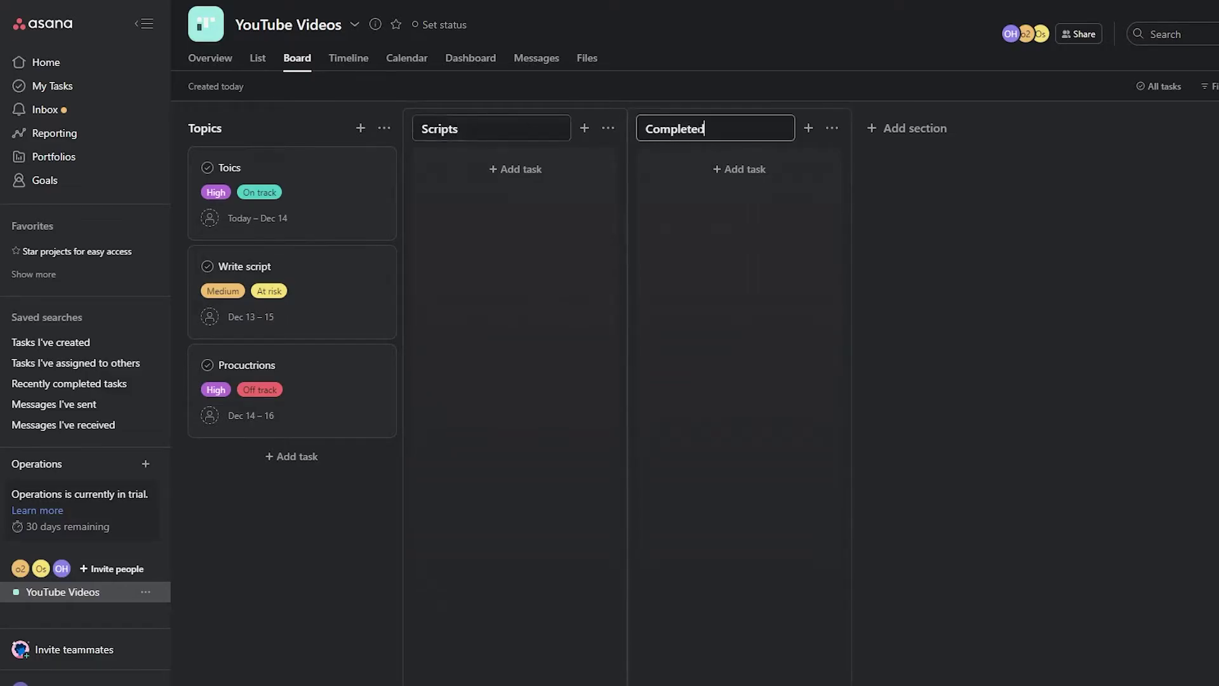
double_click(702, 128)
type("Voice Overs")
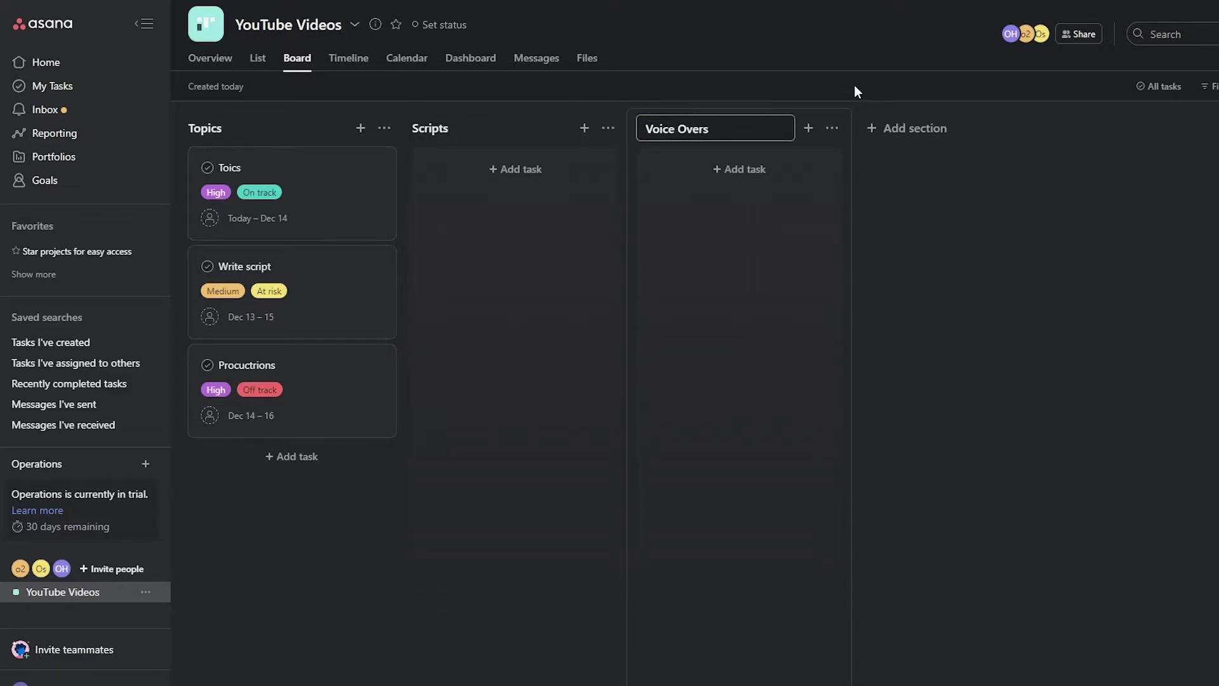
- Add Finalized Videos, Review and Completed sections to the board
left_click(908, 128)
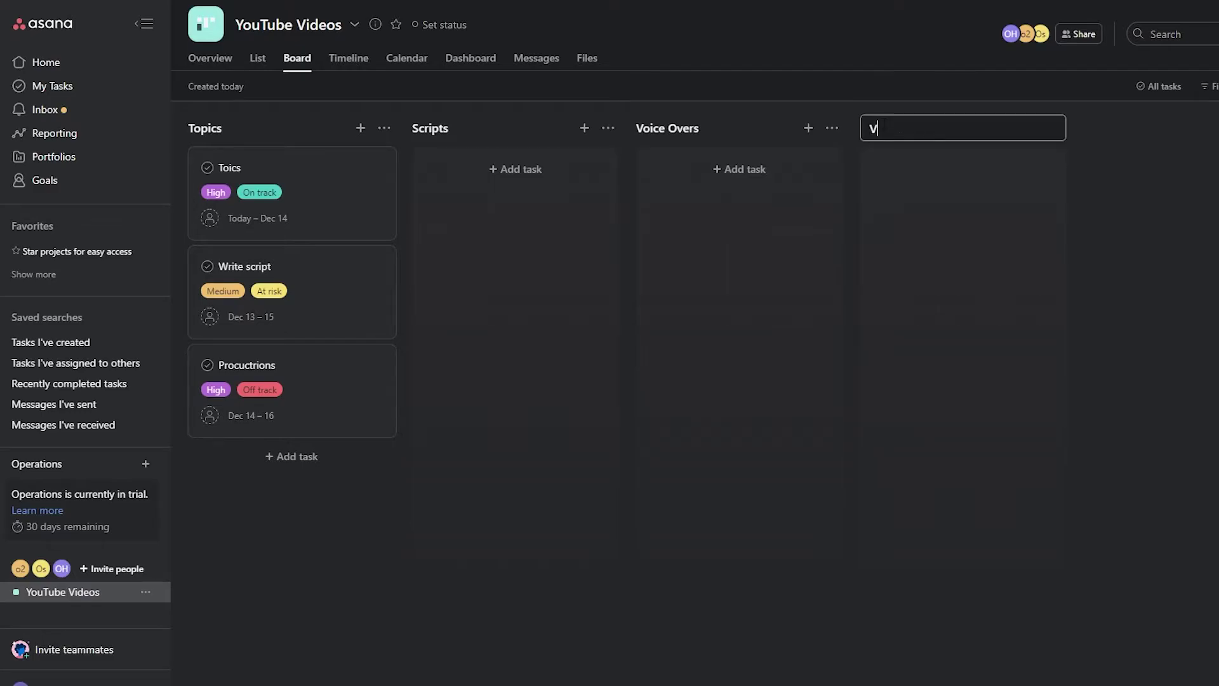
type("Finalized Videos")
key("Return")
left_click(1110, 128)
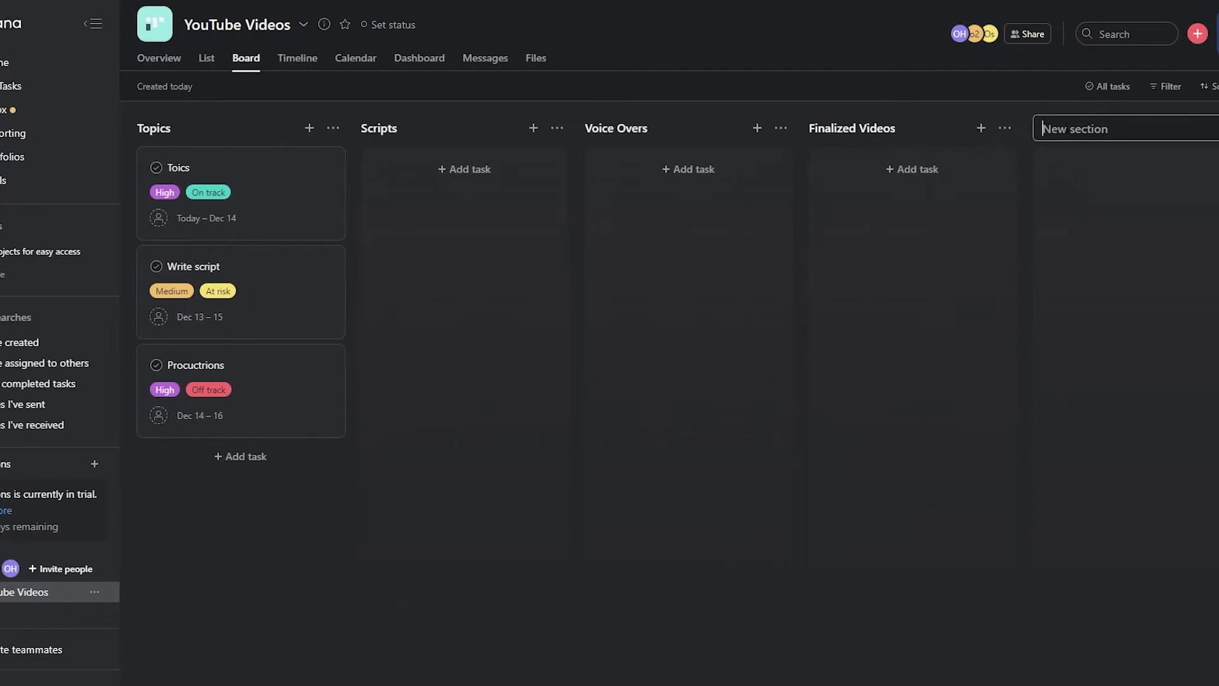
type("Review")
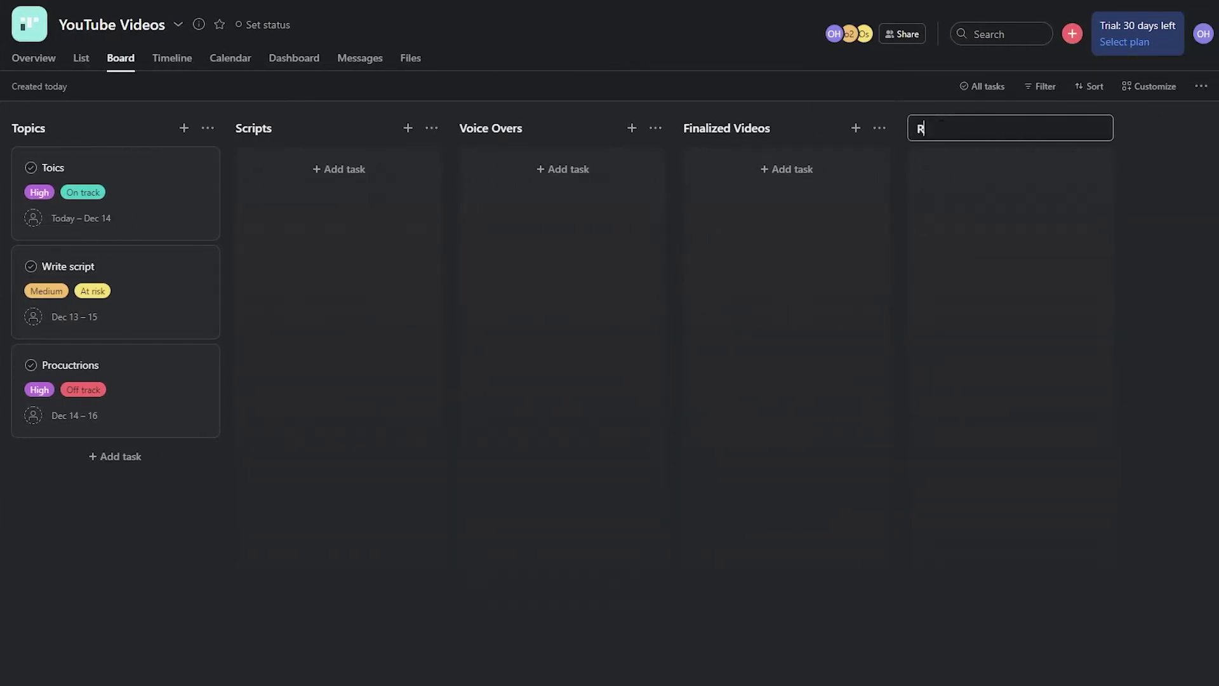
key("Return")
left_click(1048, 130)
type("Completed")
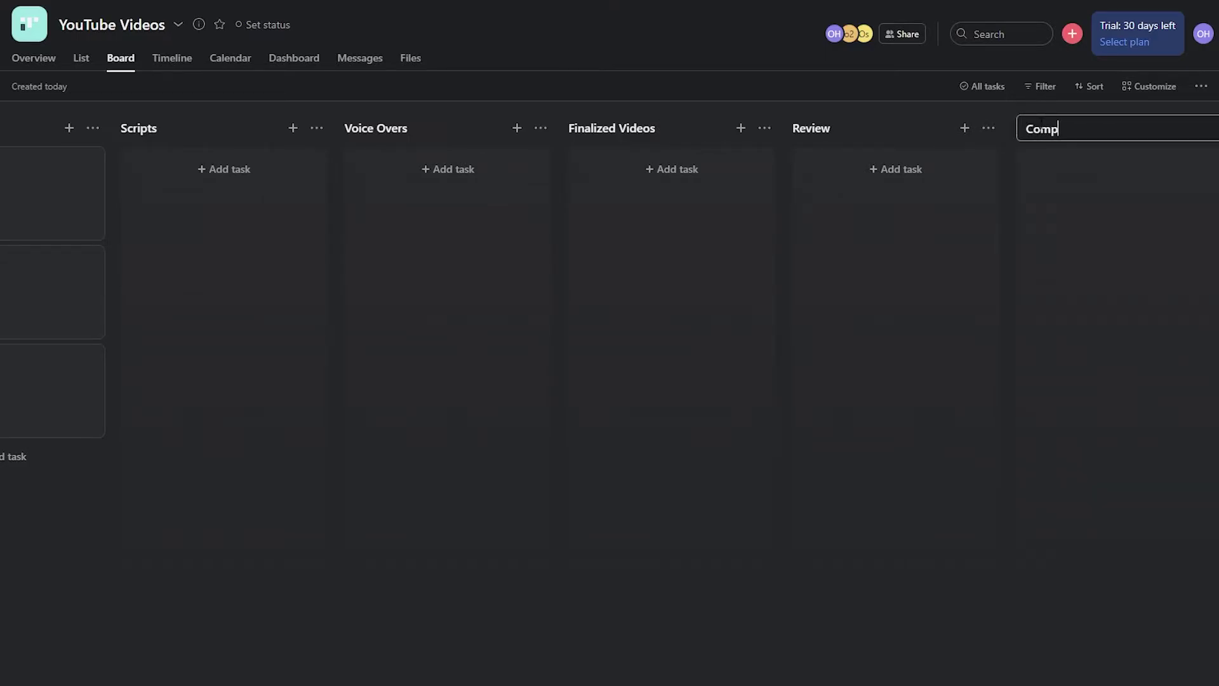
key("Return")
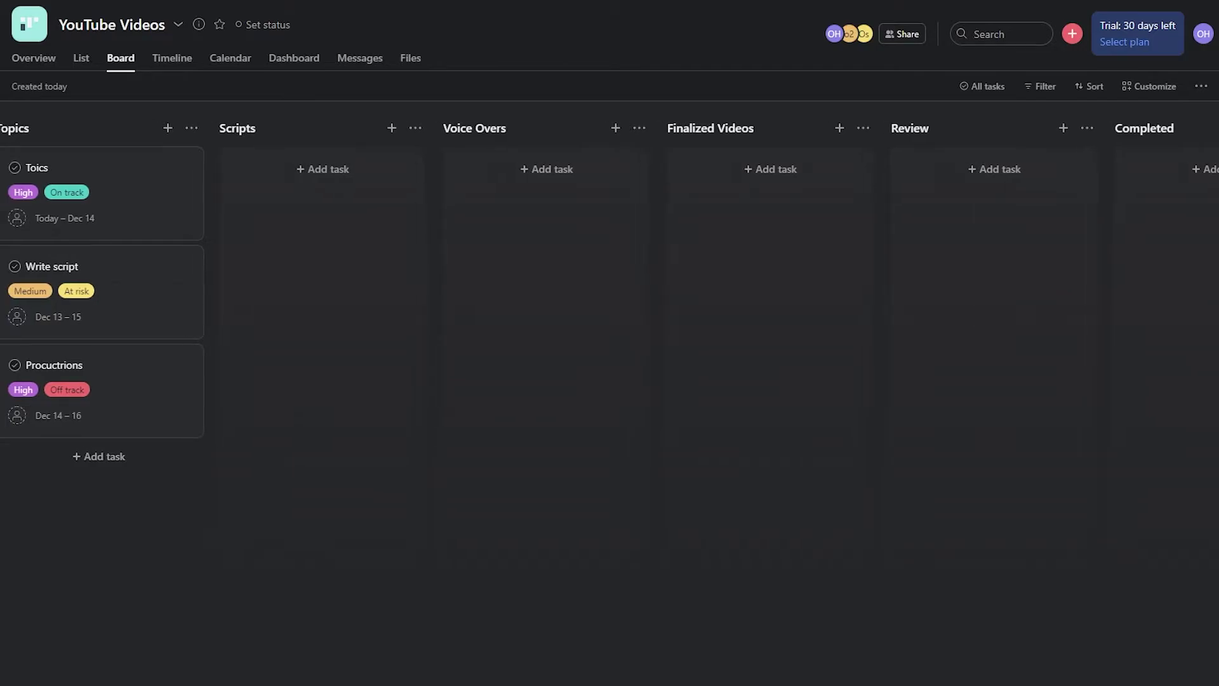
- Change the Toics card's title to How To Get Started On YouTube, with YouTube as one word
left_click(97, 173)
type("How To Get Started On You Tube")
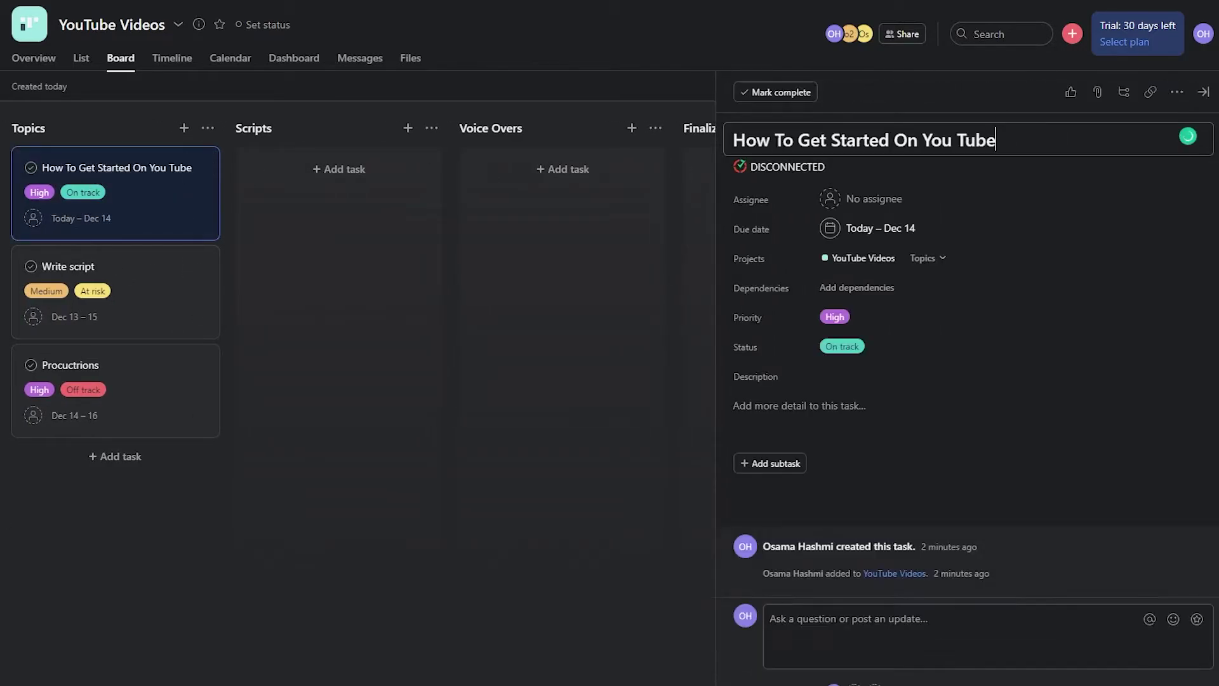
key("Left")
key("Left")
key("Left")
key("Left")
type("\\")
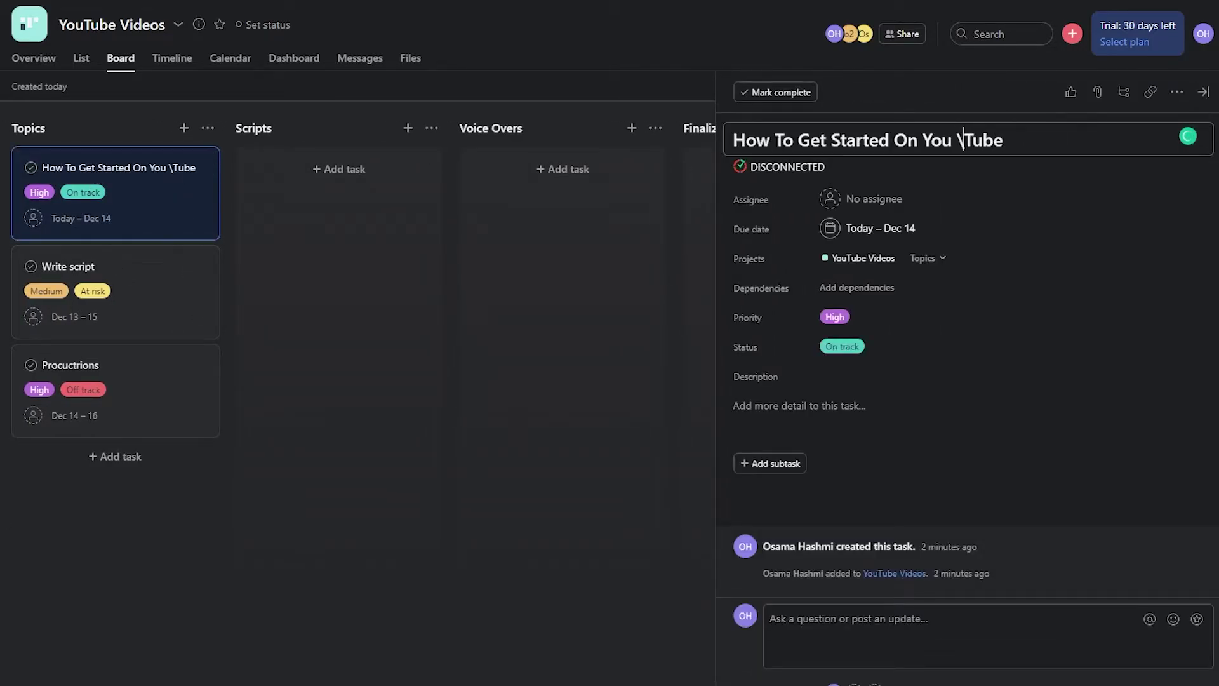
key("BackSpace")
key("BackSpace")
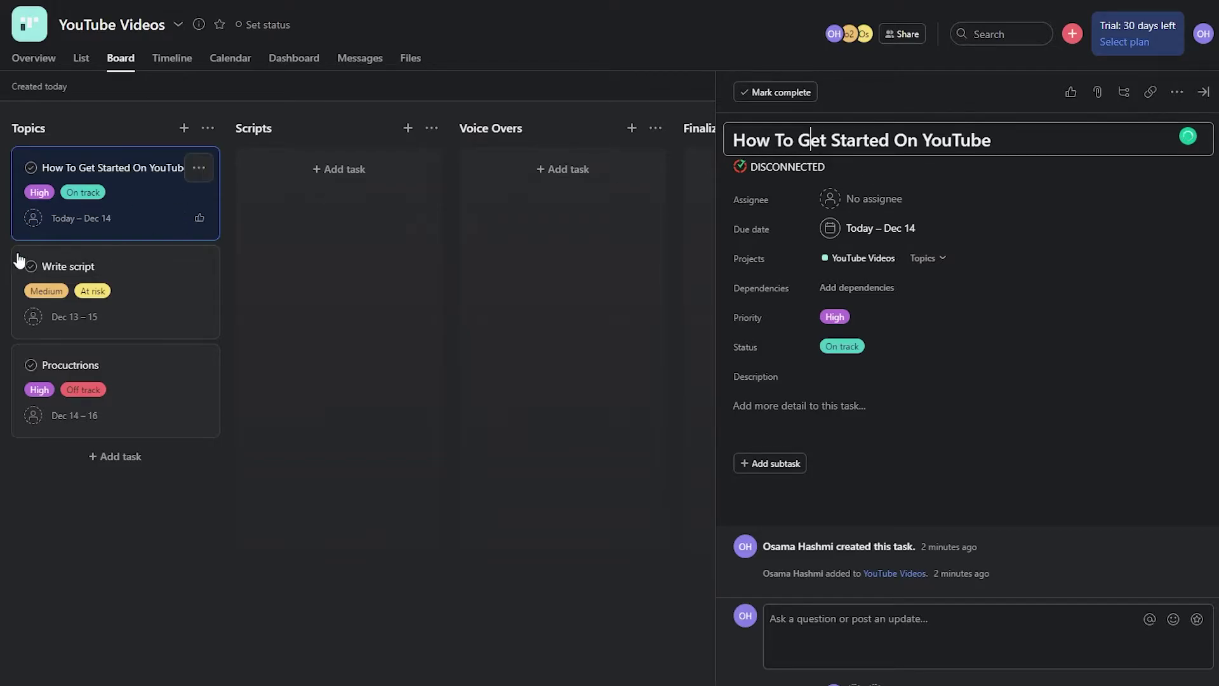
left_click(182, 169)
left_click(128, 199)
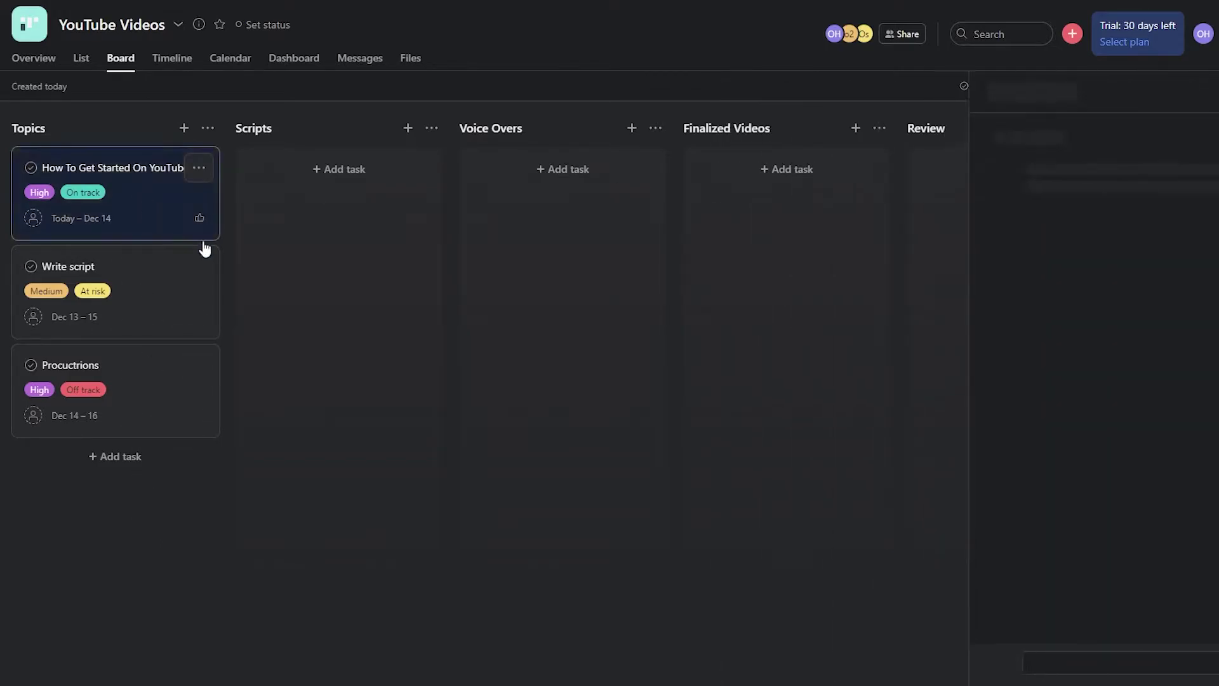
left_click(117, 184)
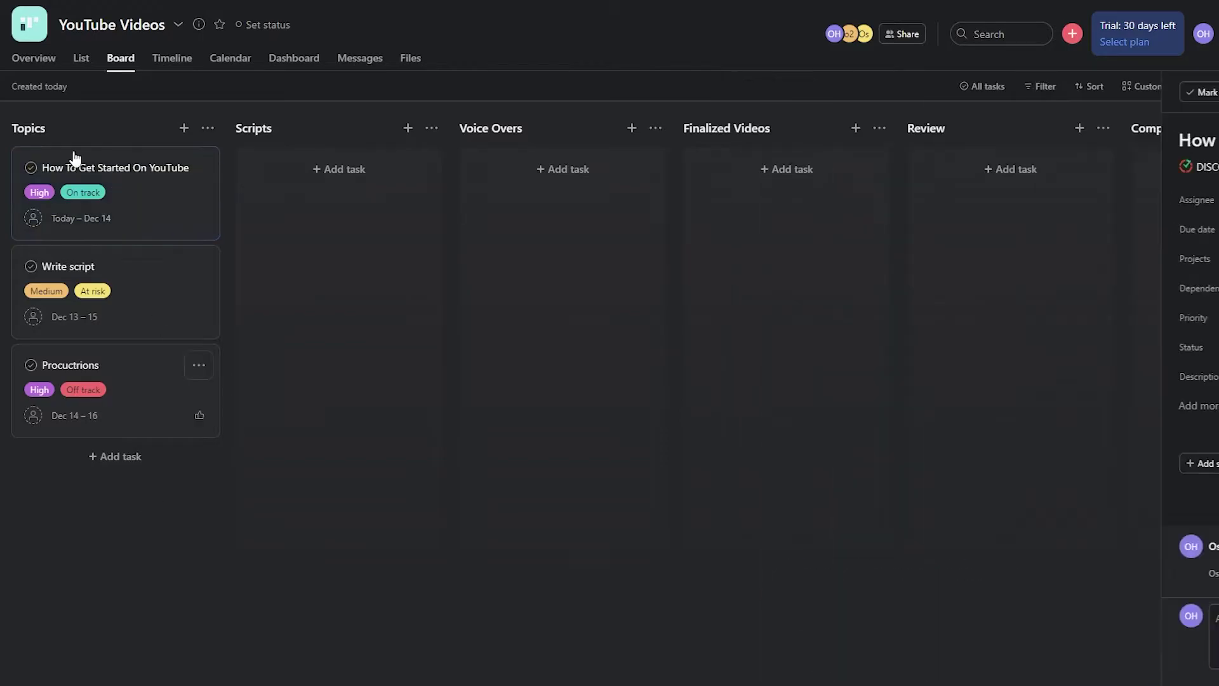
left_click(129, 185)
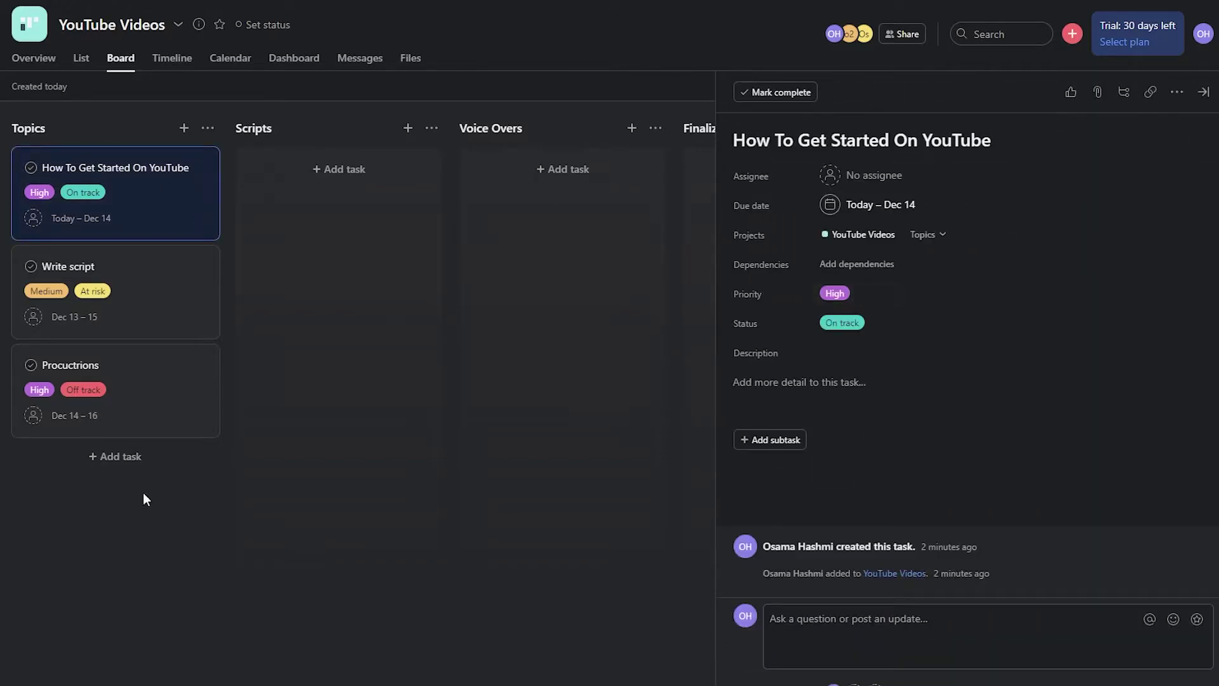
left_click(81, 565)
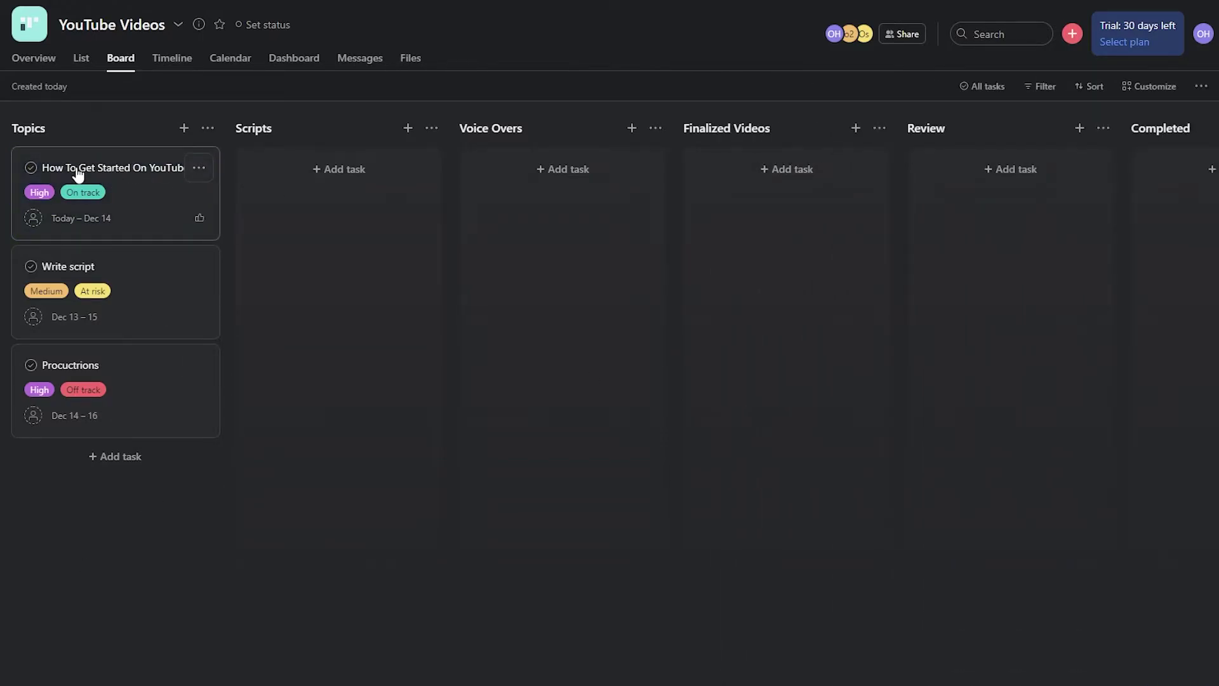
- Move the task into Scripts and add a Script: {Link of script} subtask
left_click_drag(70, 170, 293, 176)
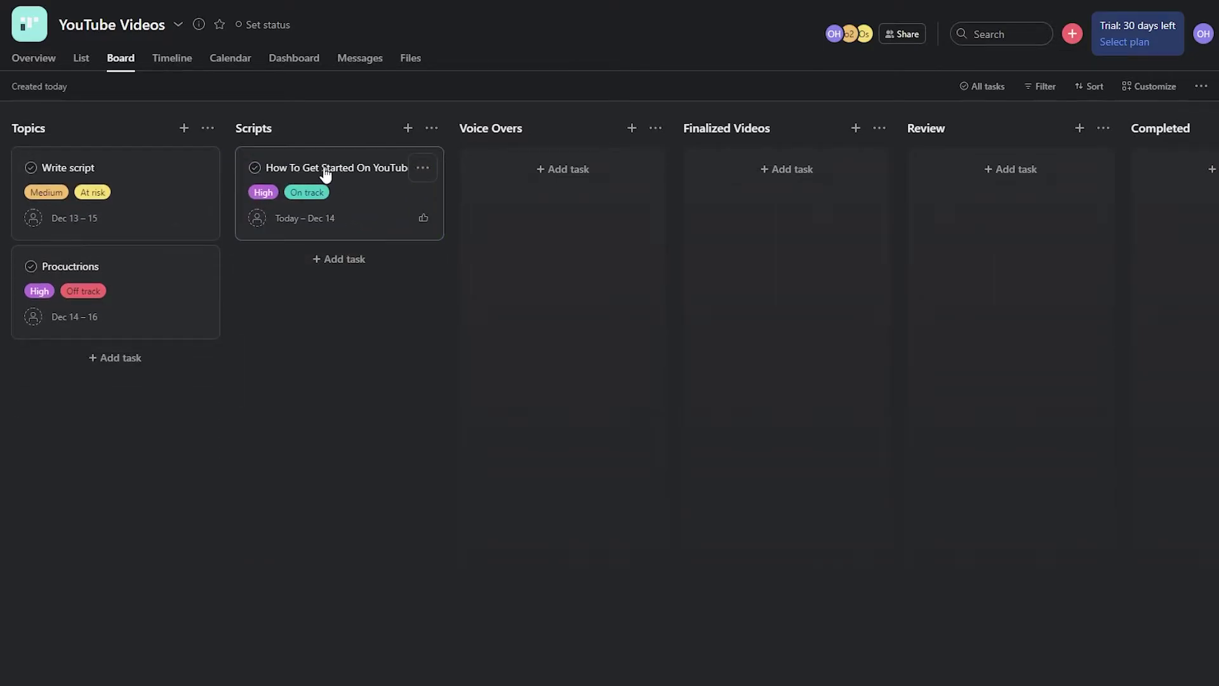
left_click(354, 193)
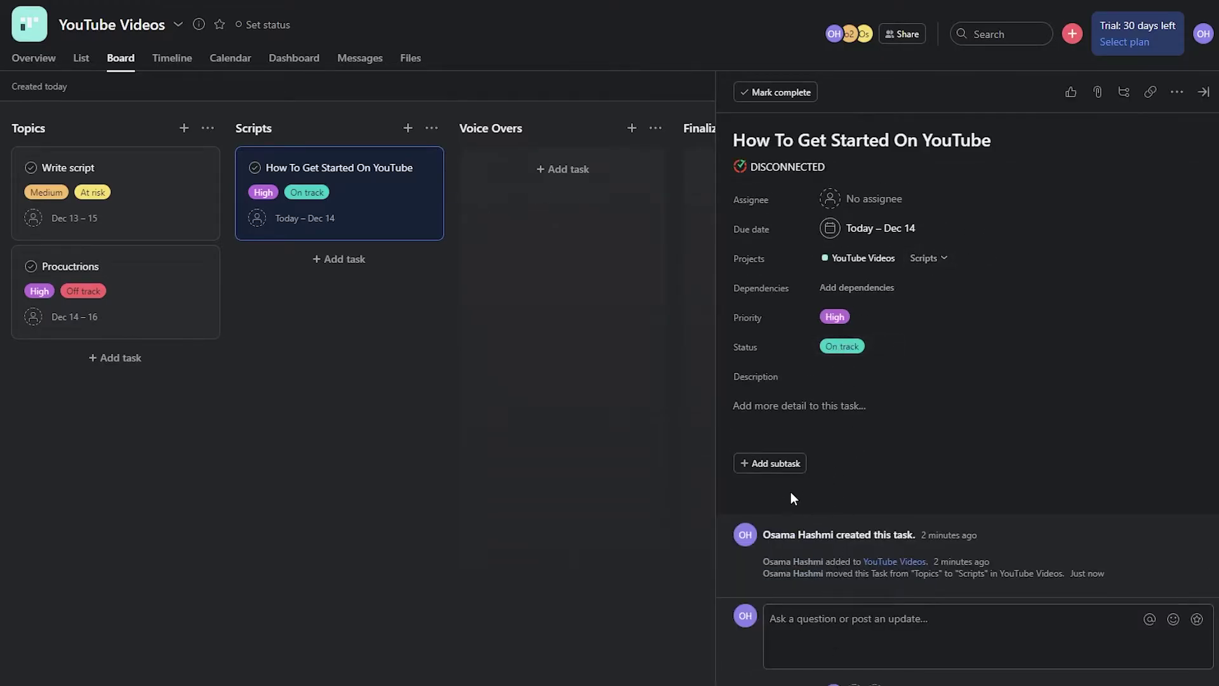
left_click(790, 463)
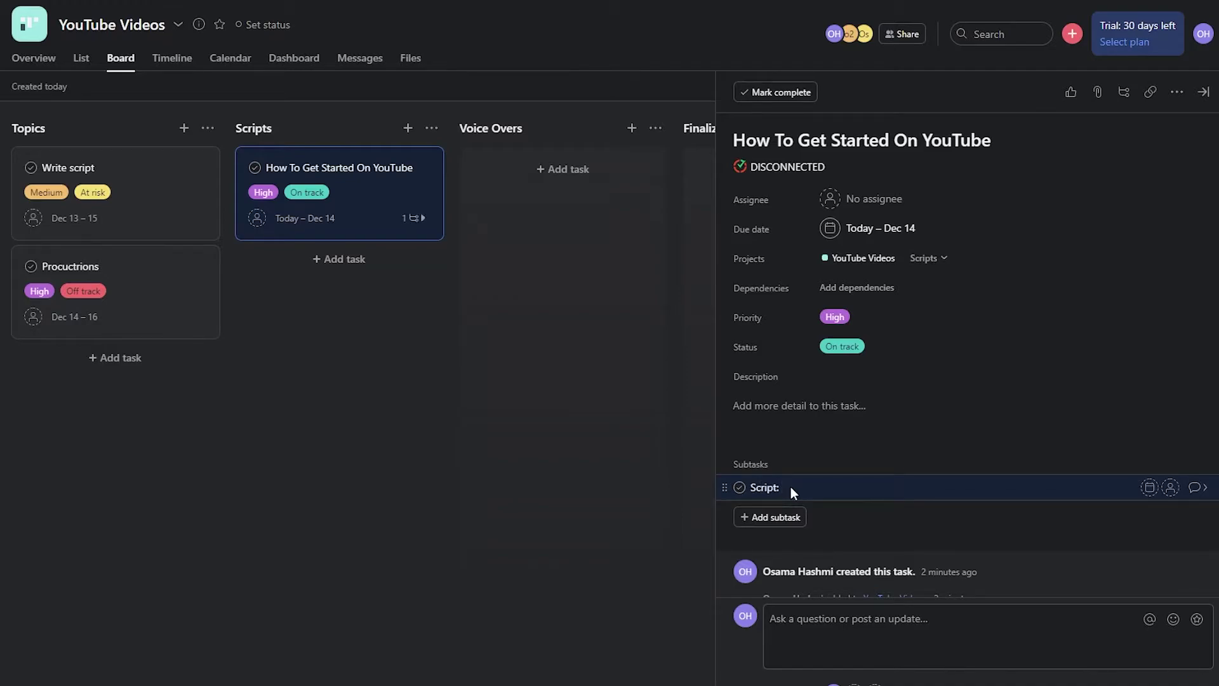
type("Script: nf{Link of script}")
left_click(781, 522)
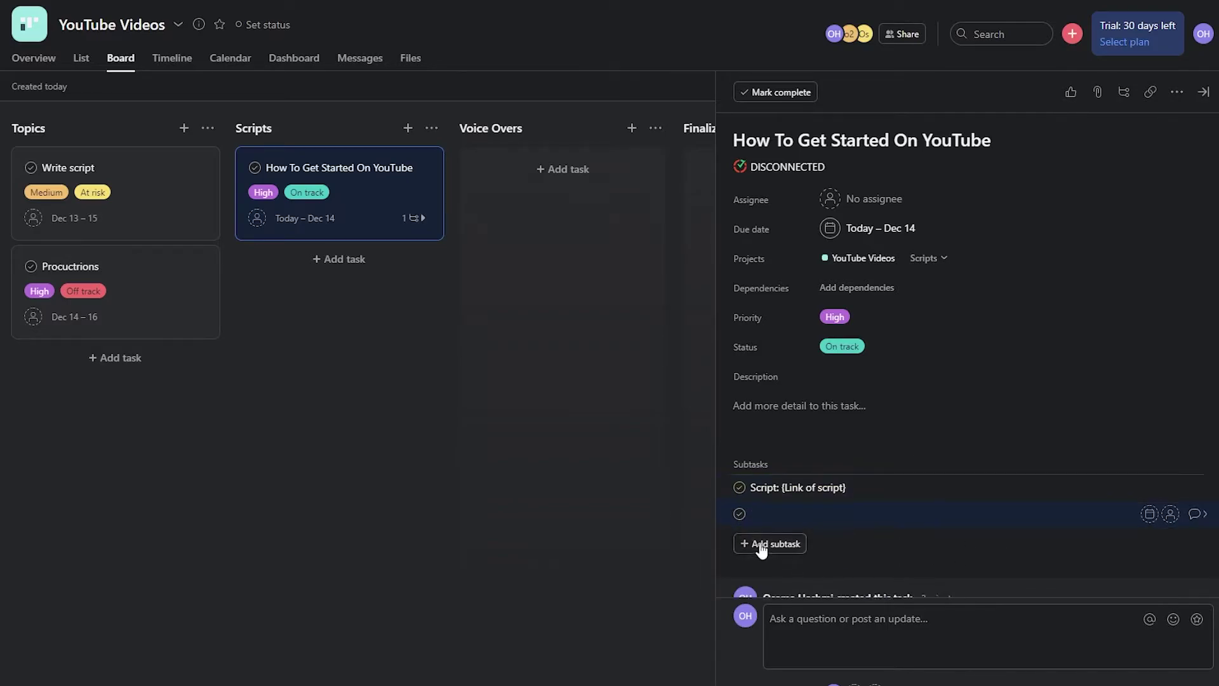
left_click(929, 549)
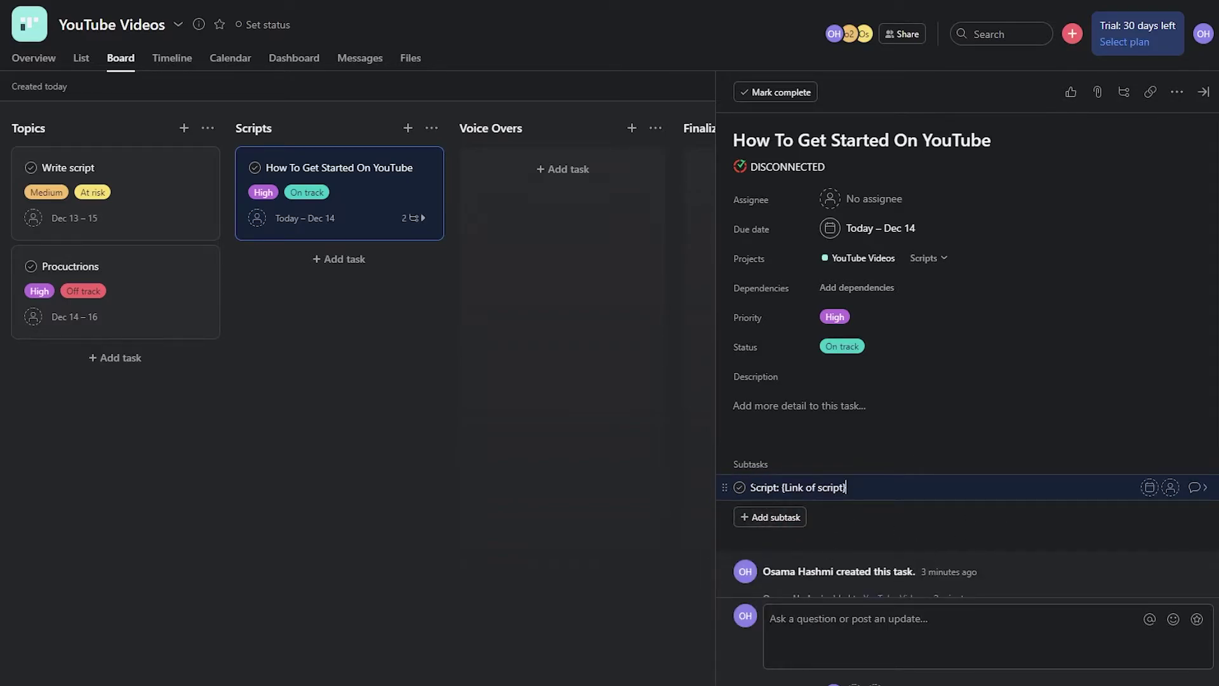
key("shift+Tab")
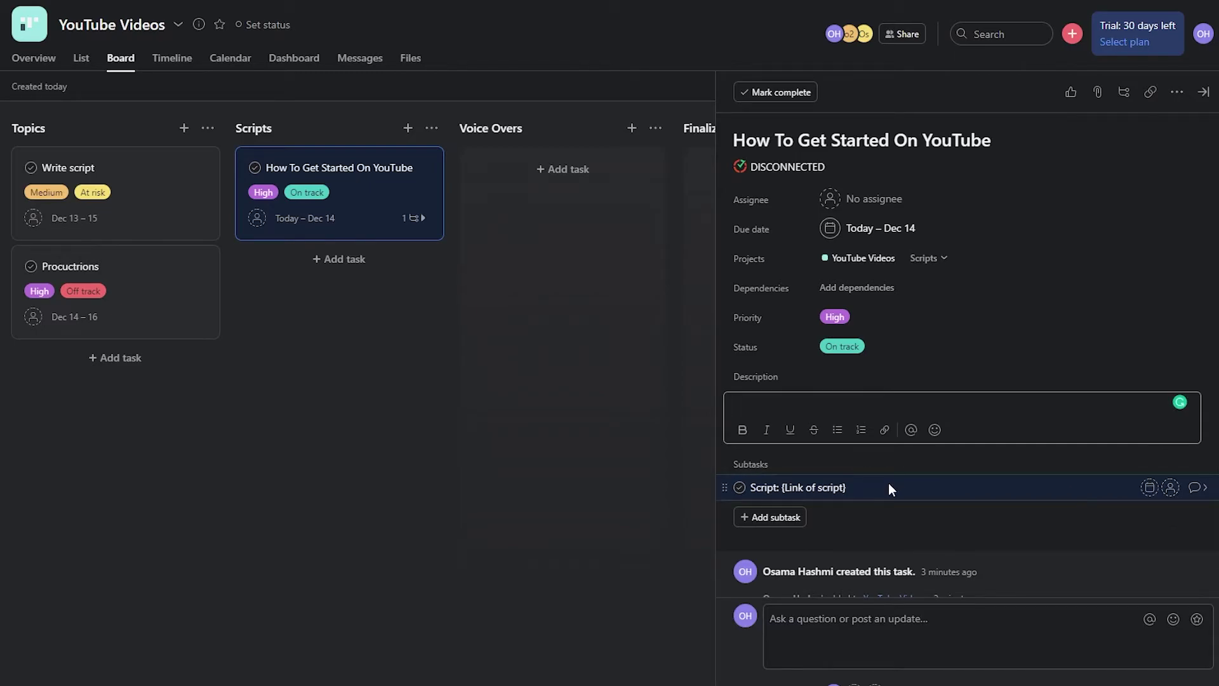
- Assign the script subtask to a teammate and close the task details
left_click(862, 490)
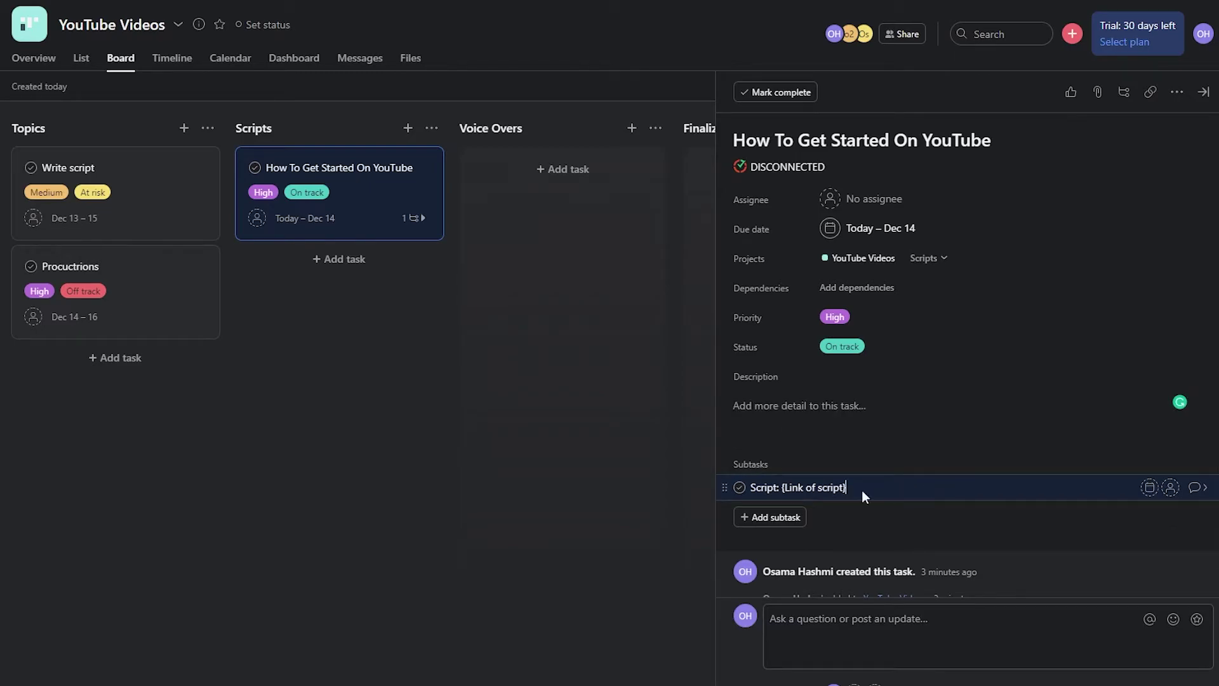
left_click(1172, 488)
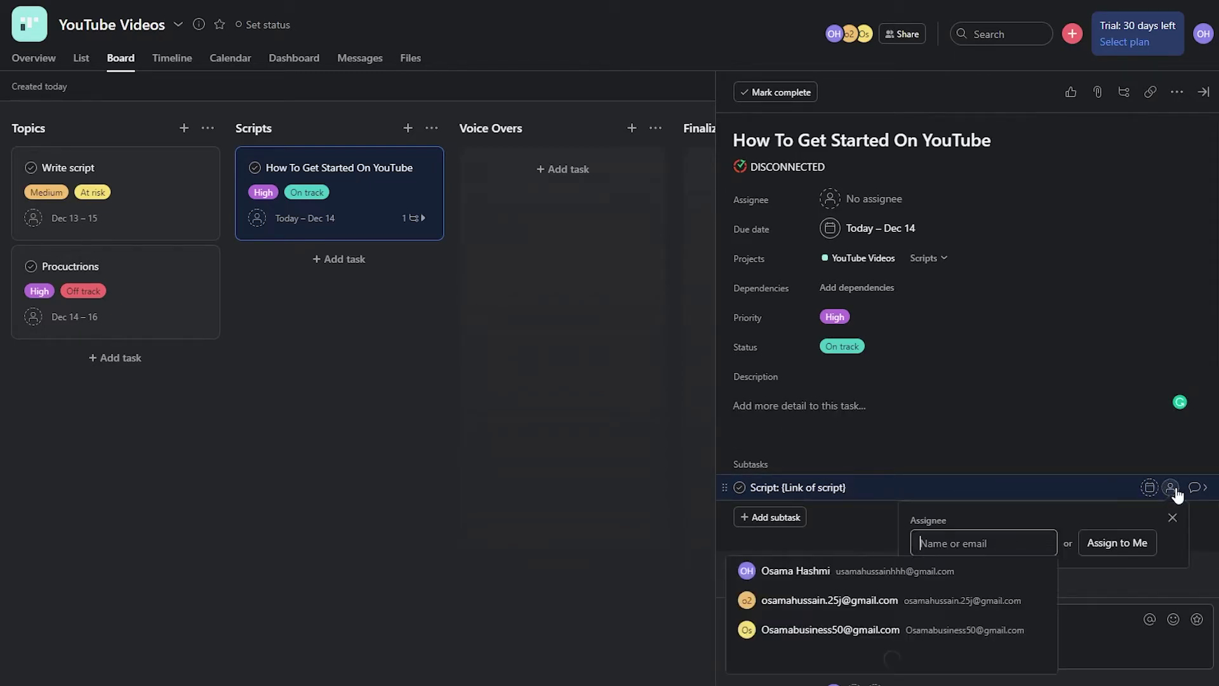
left_click(929, 600)
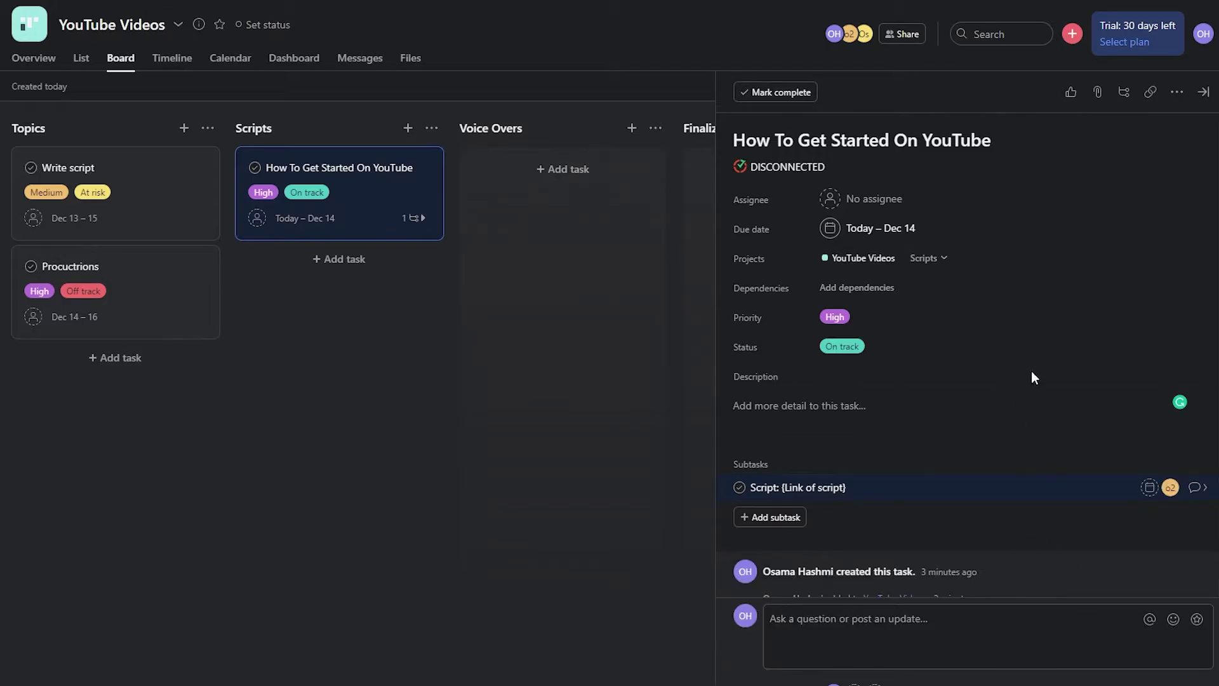
left_click(574, 510)
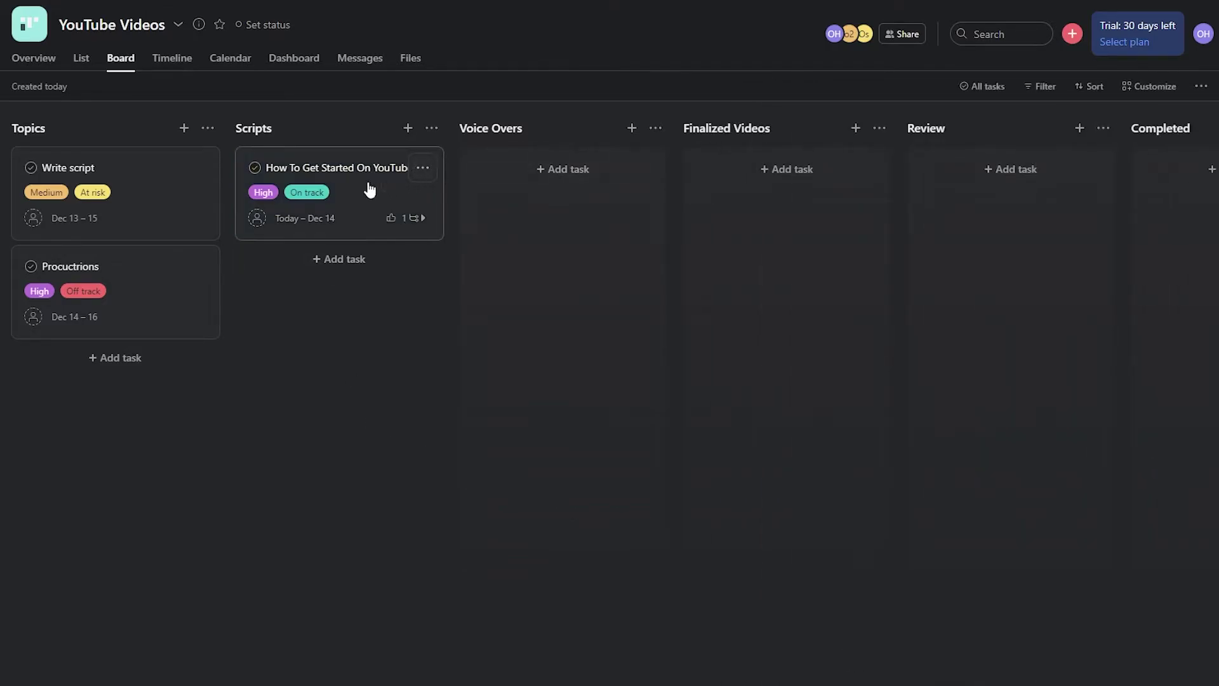
- Drag the task into Voice Overs and add a VO: {VO Link} subtask
left_click_drag(326, 169, 540, 183)
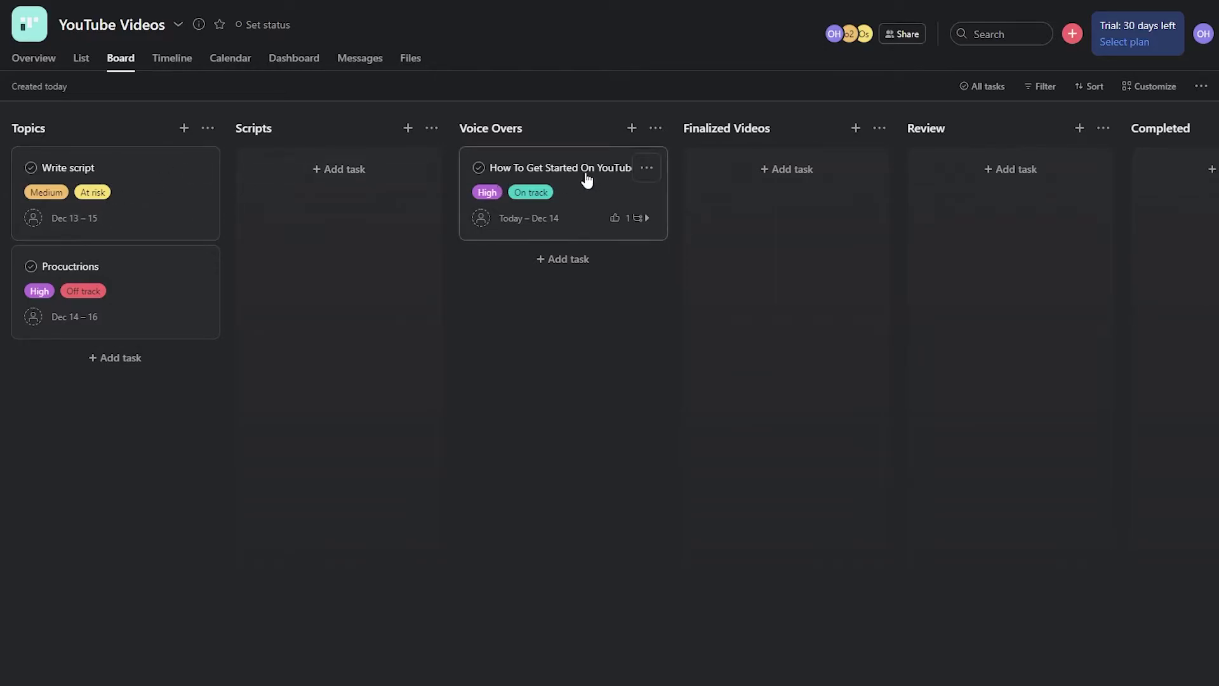
left_click(562, 173)
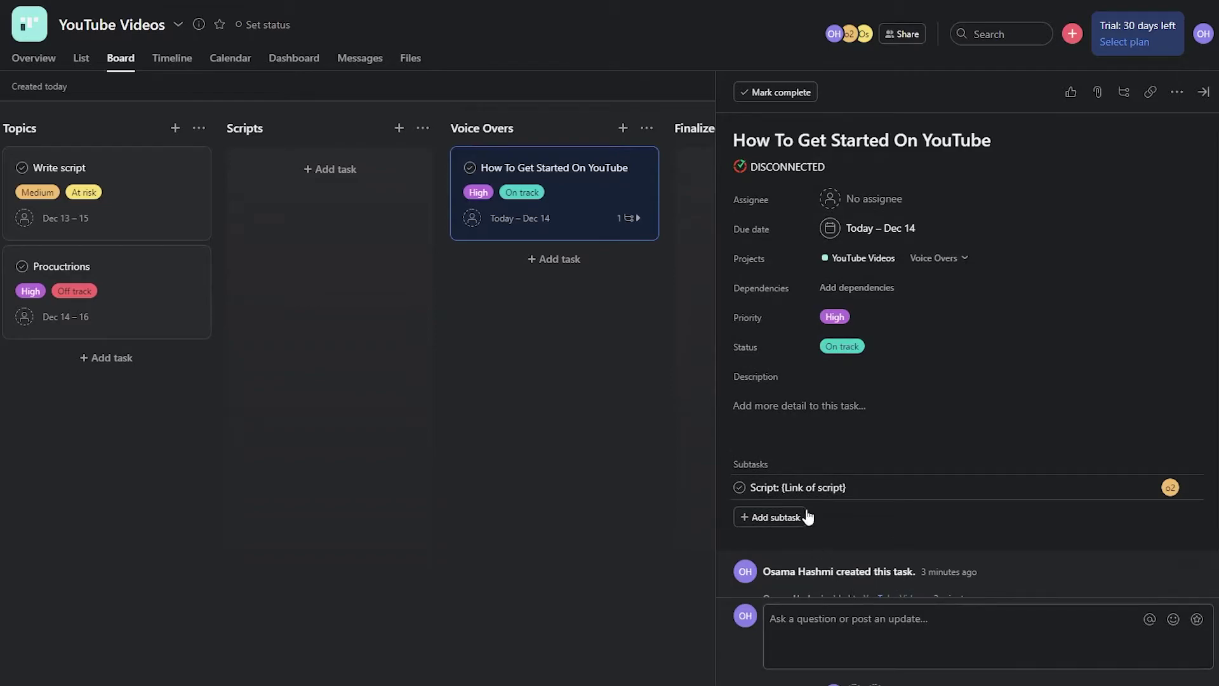
left_click(792, 517)
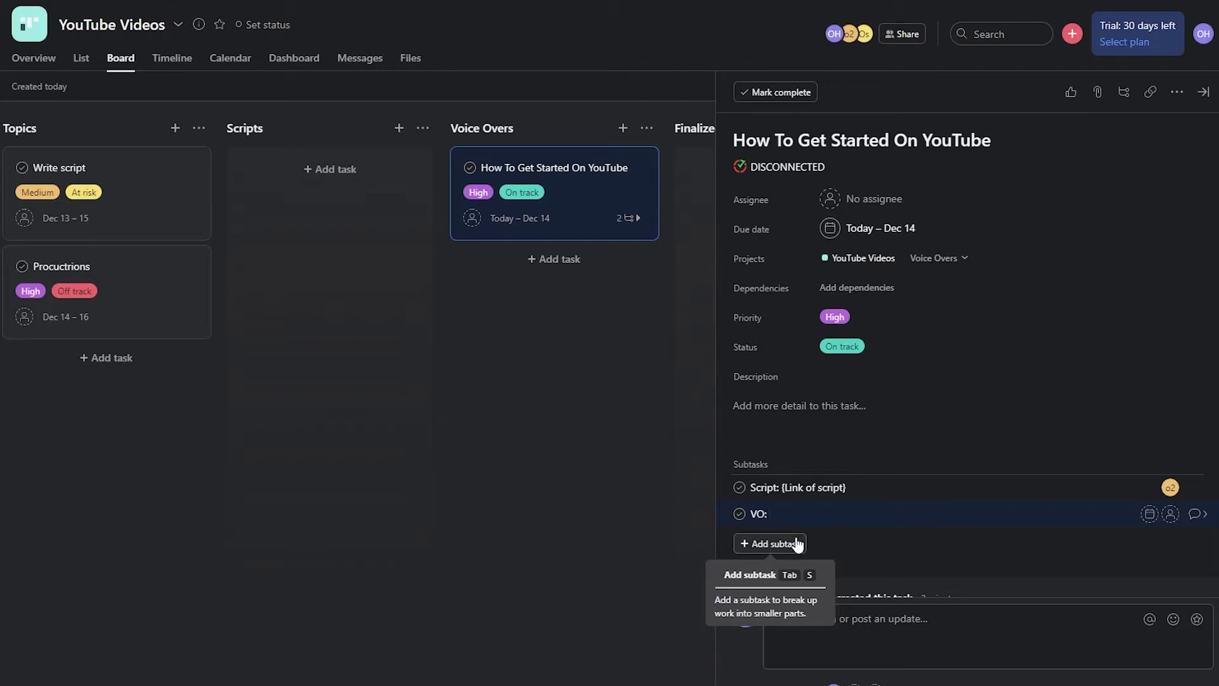
type("VO: {vo l")
key("BackSpace")
key("BackSpace")
key("BackSpace")
key("BackSpace")
type("VO Link")
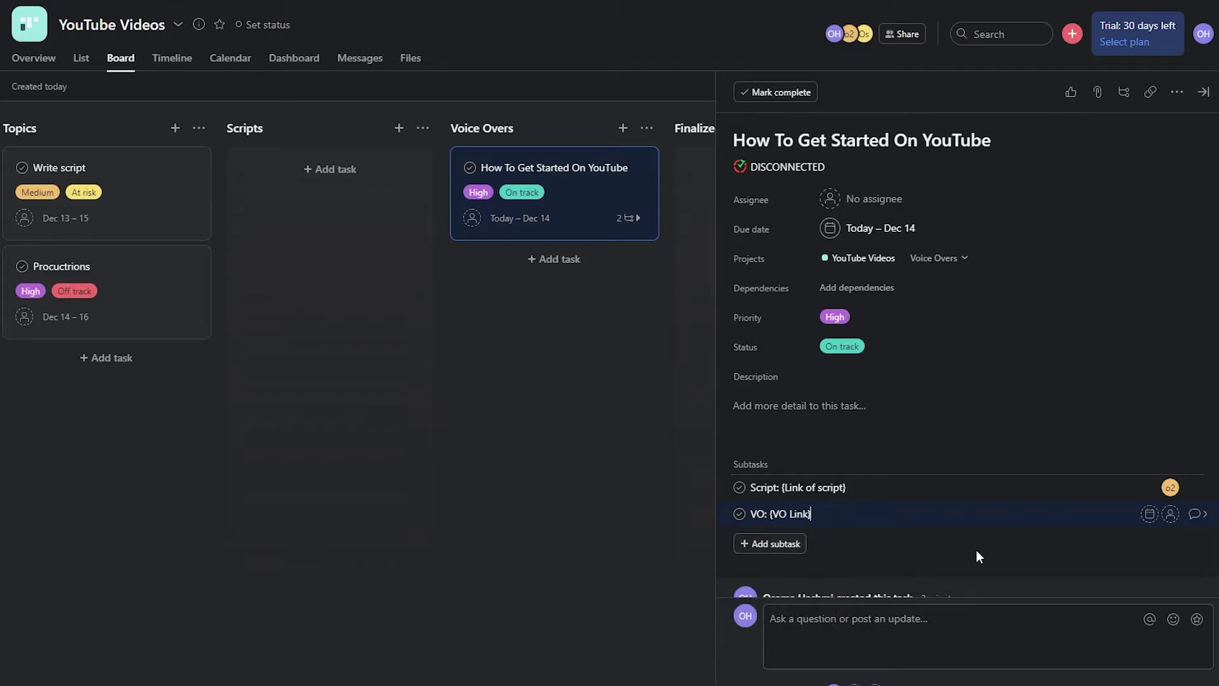
- Assign the VO subtask to another teammate and close the task details
left_click(1171, 514)
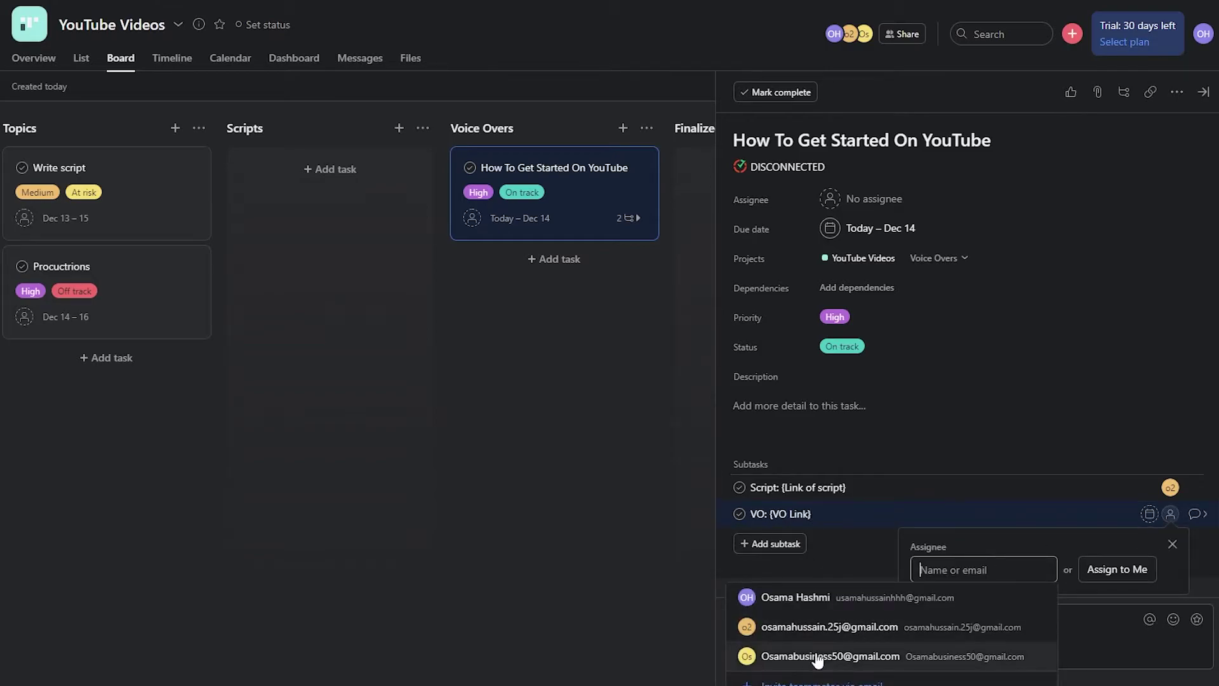
left_click(817, 658)
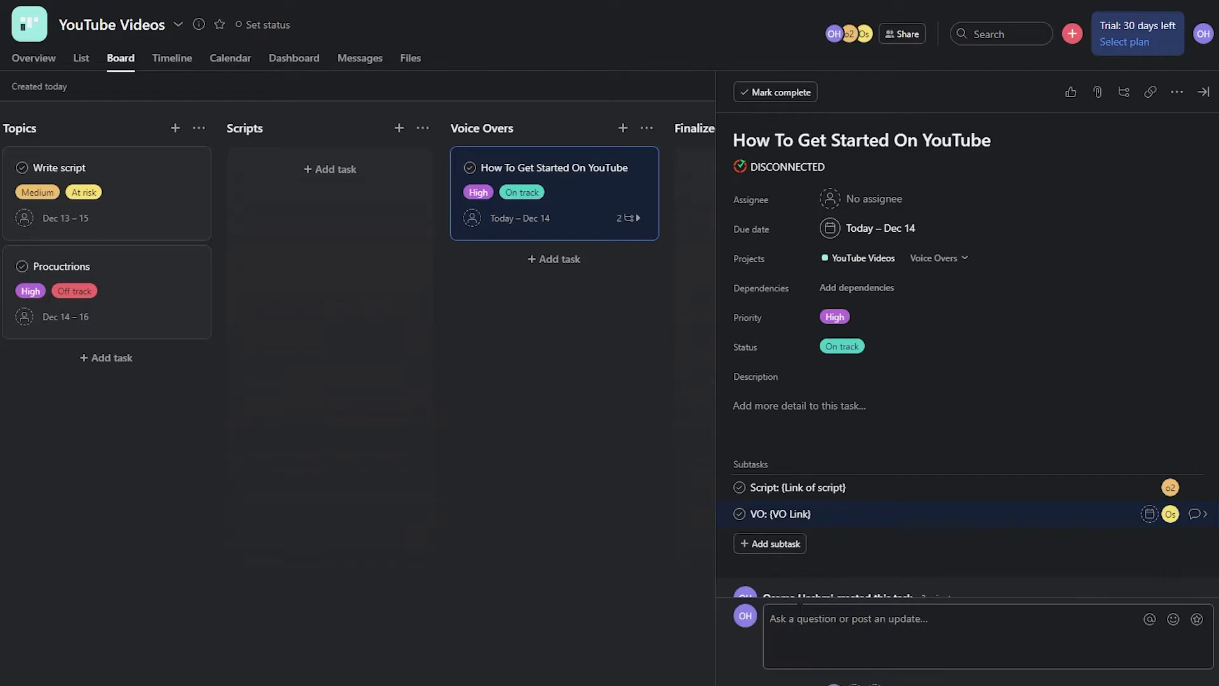
left_click(650, 540)
- Move the YouTube task card into Finalized Videos and rename that column to 'Videos'
left_click_drag(579, 173, 749, 169)
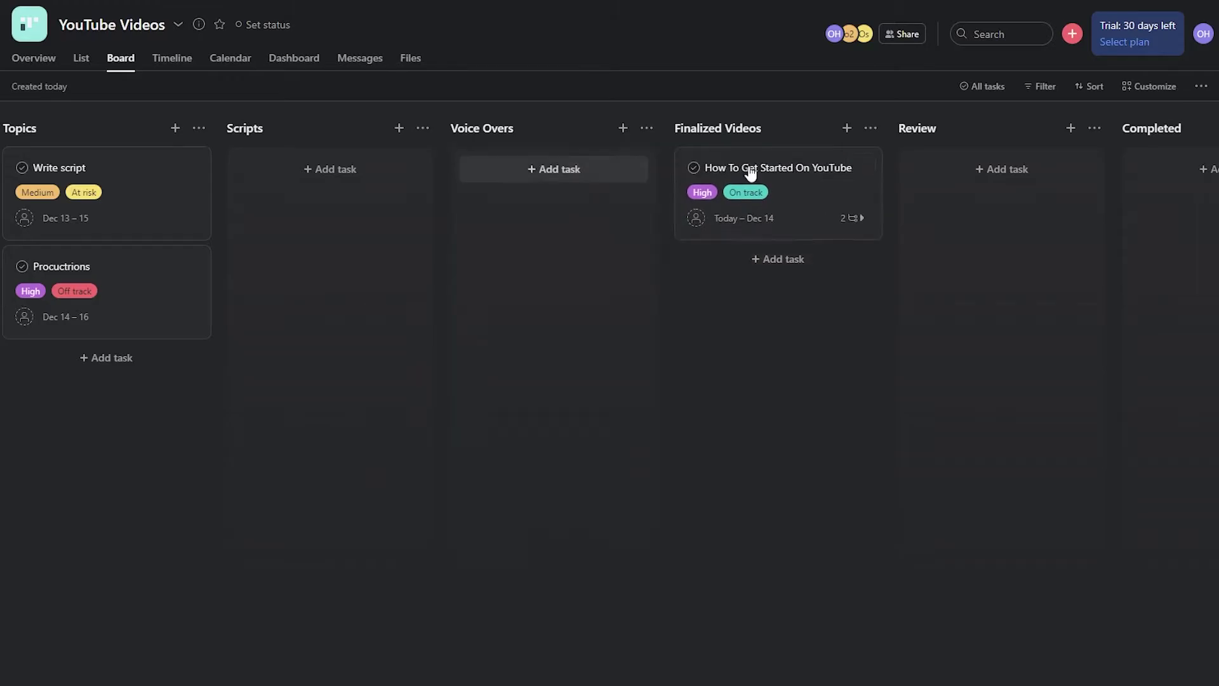
double_click(724, 130)
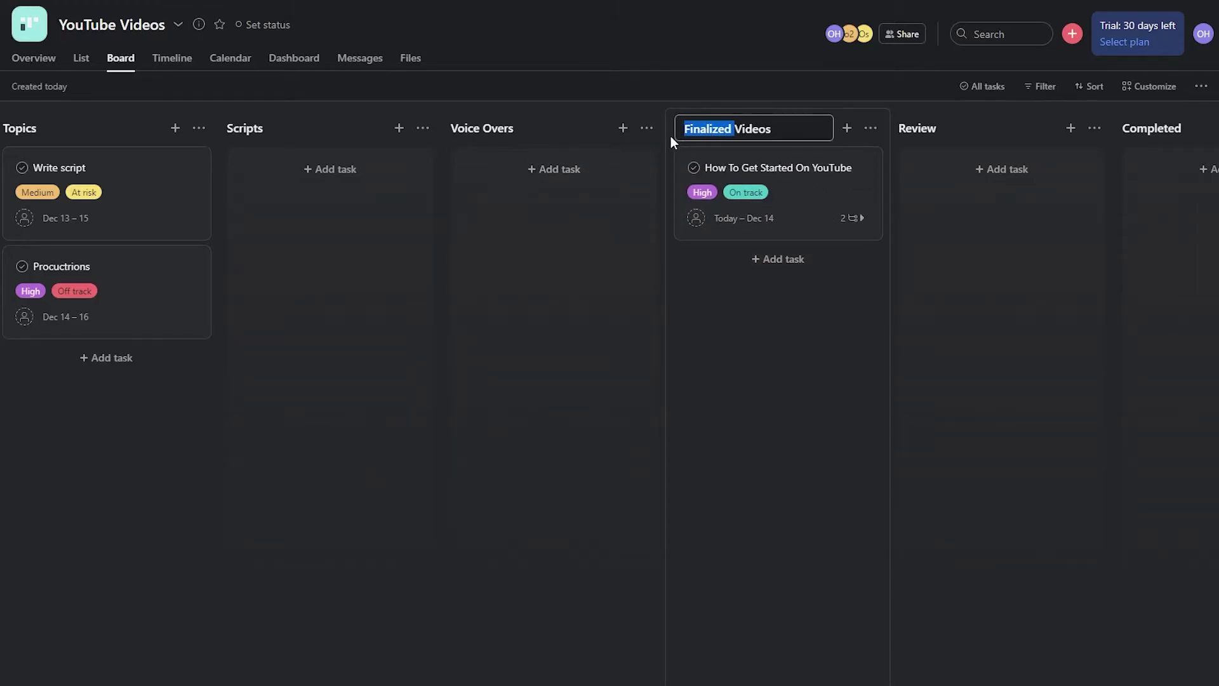
key("BackSpace")
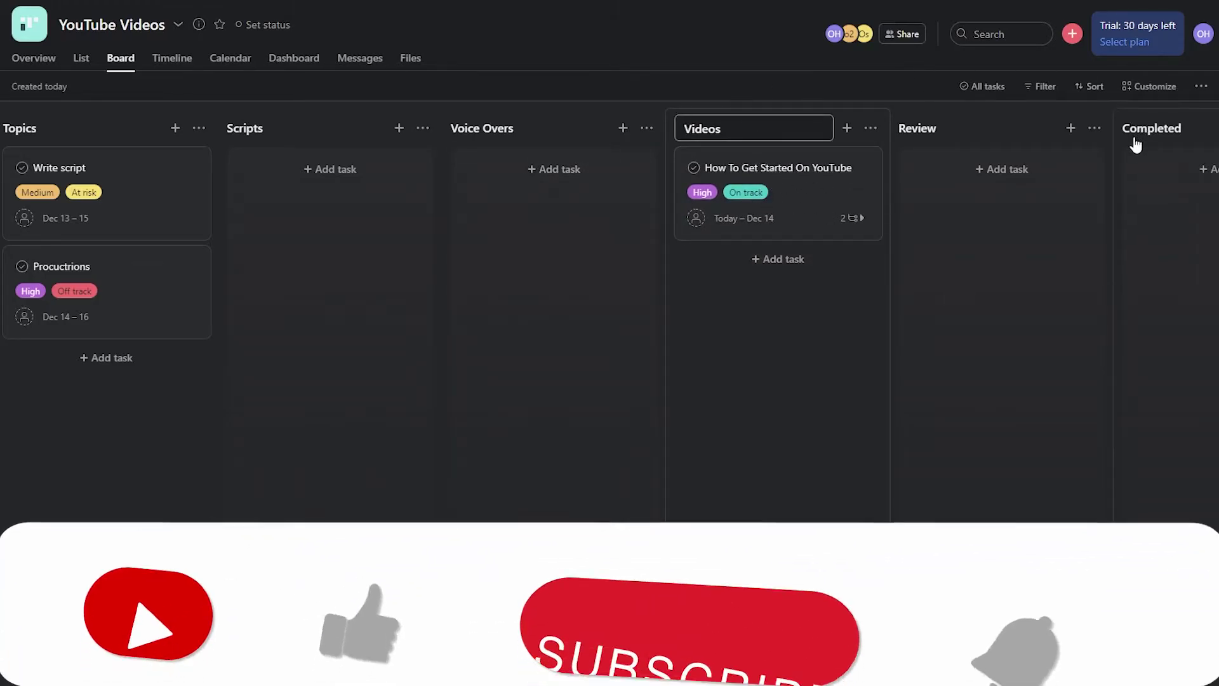
left_click(737, 369)
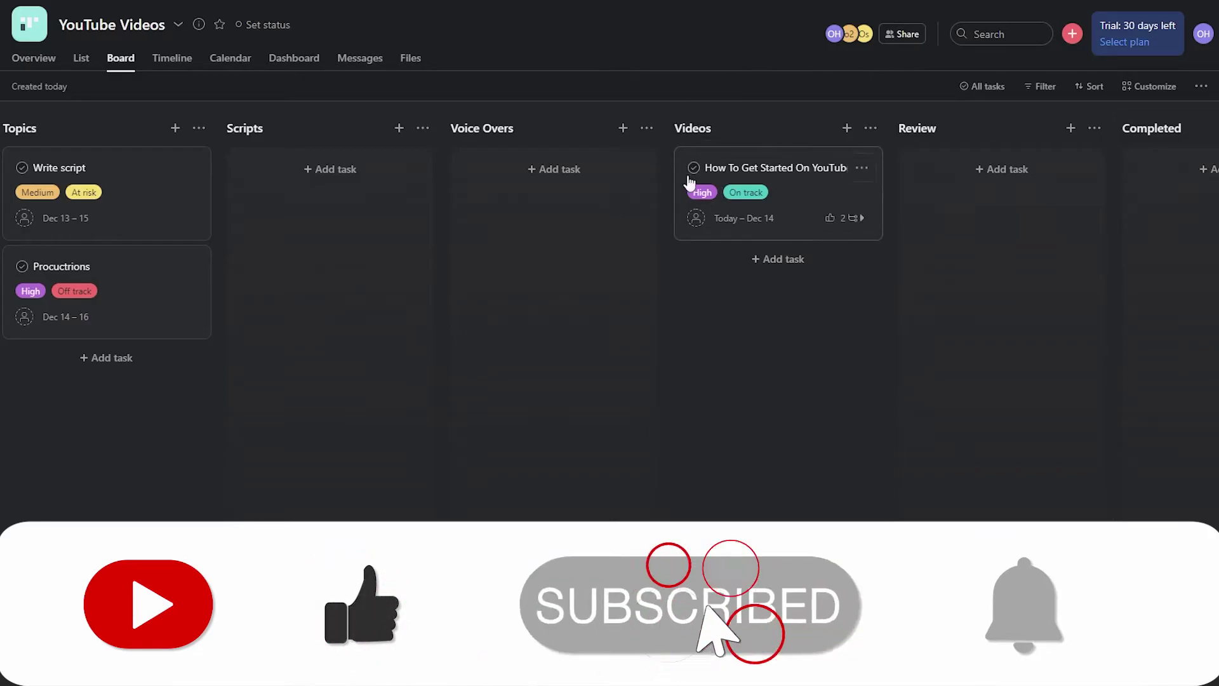
- Write 'Video Link' as the How To Get Started On YouTube task's description
left_click(789, 169)
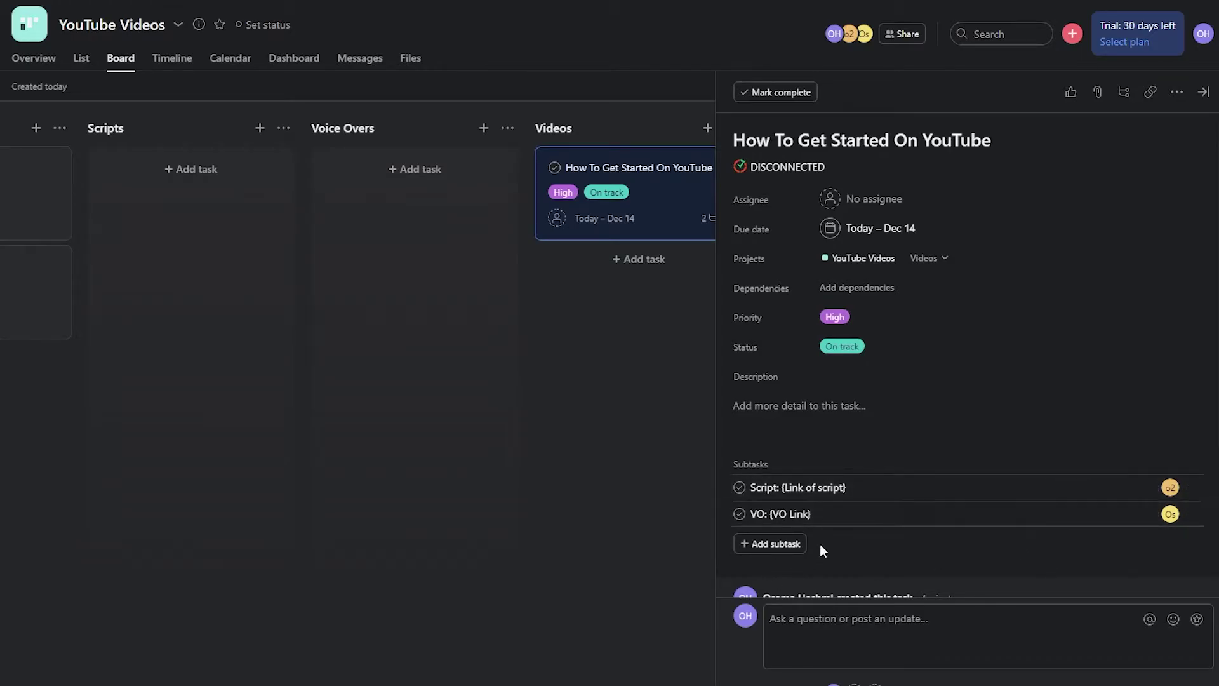
left_click(615, 486)
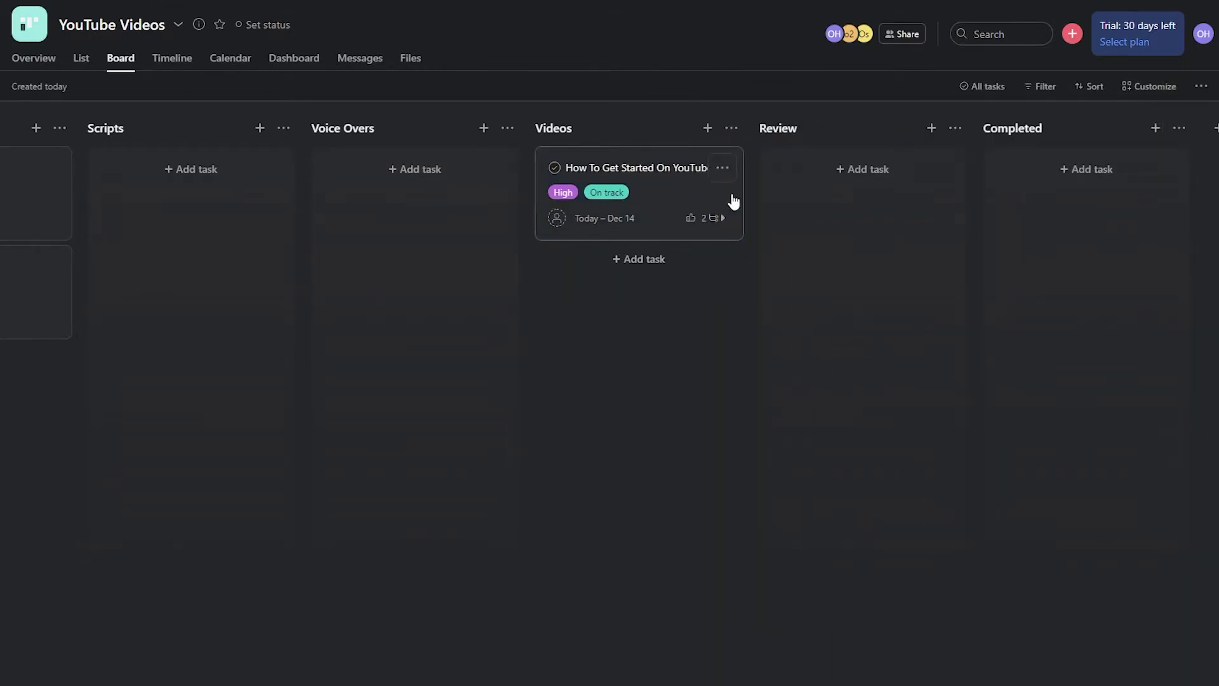
left_click(632, 181)
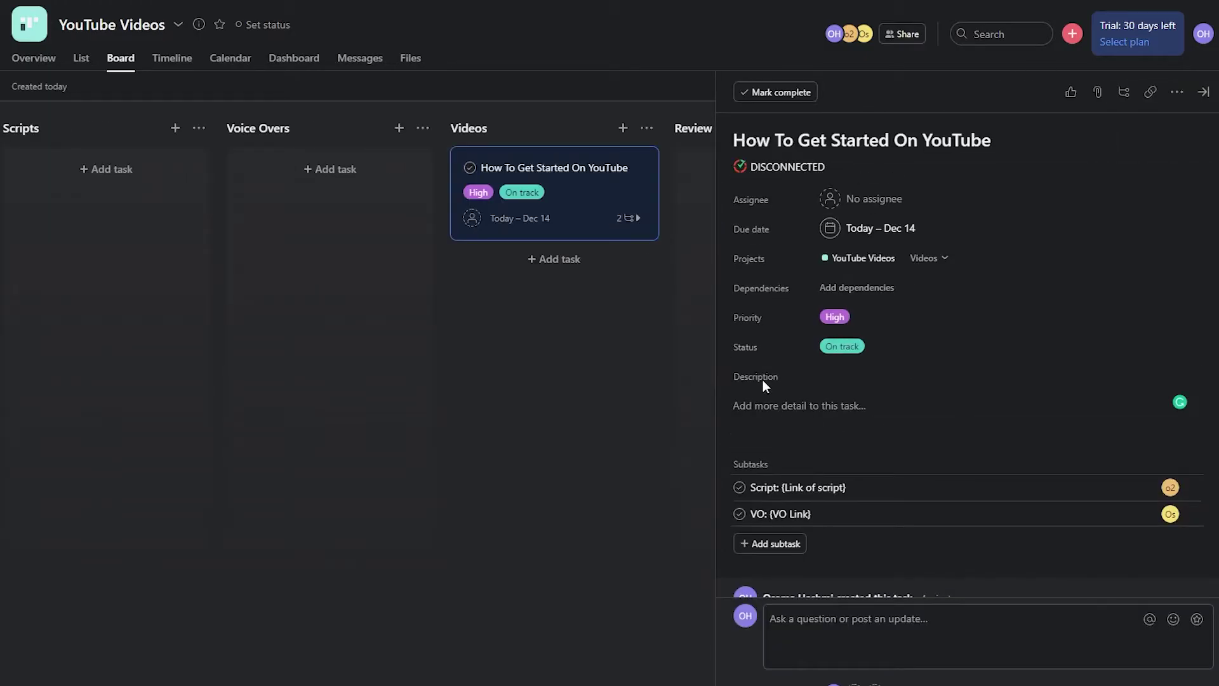
left_click(765, 405)
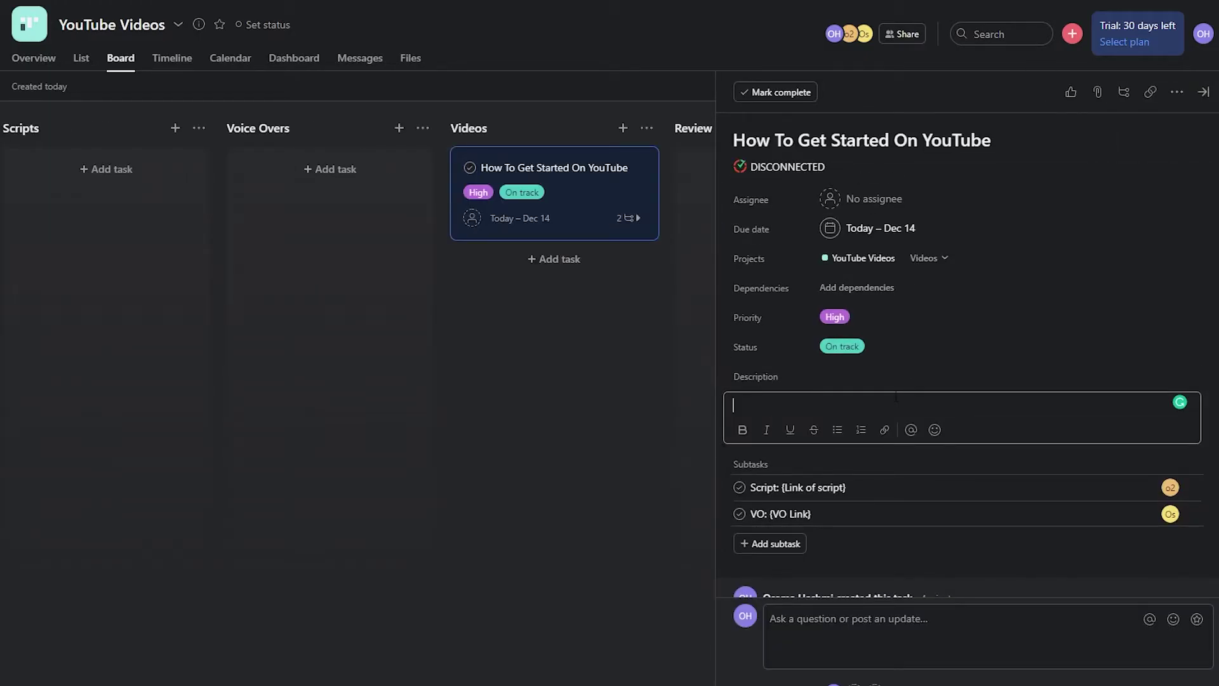
type("Video Link")
left_click(696, 406)
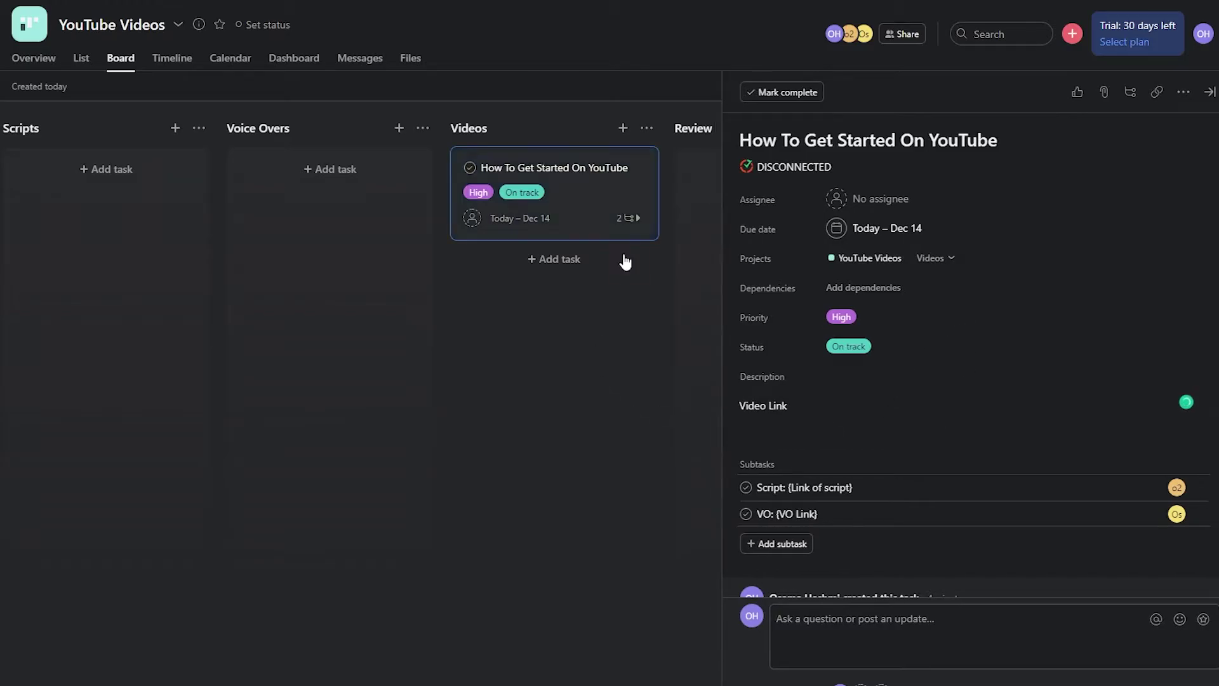
- Drag the How To Get Started On YouTube card into Review and open its details
left_click_drag(562, 177, 836, 183)
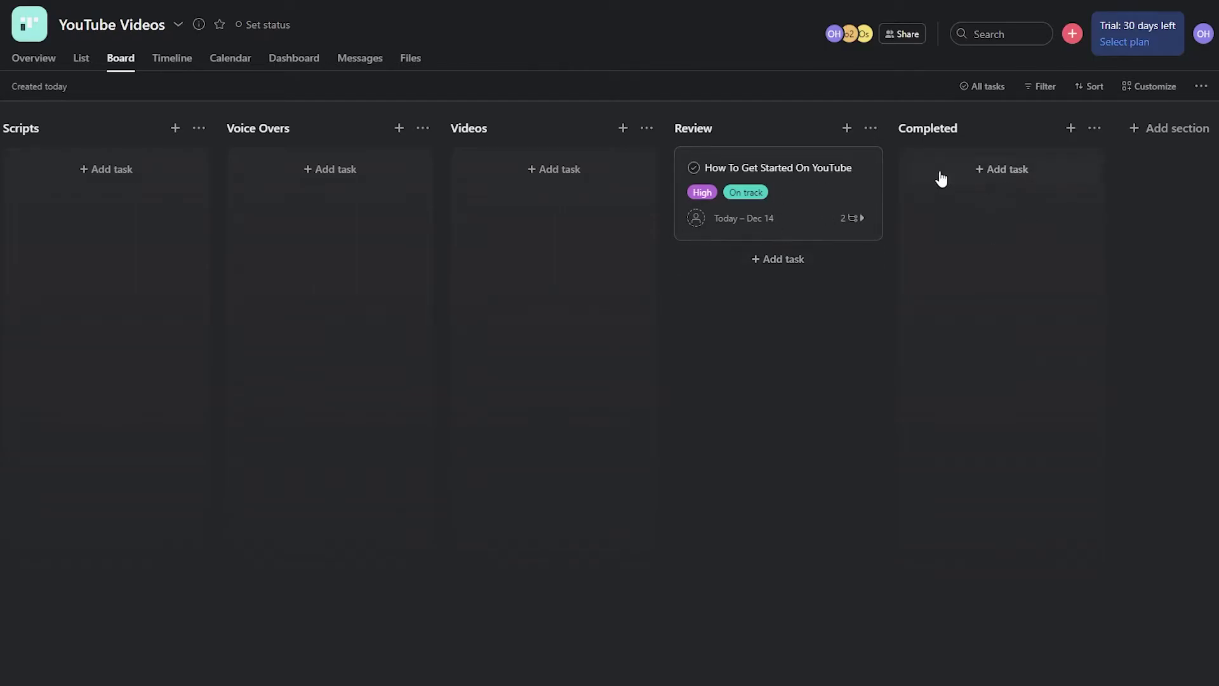
left_click(755, 175)
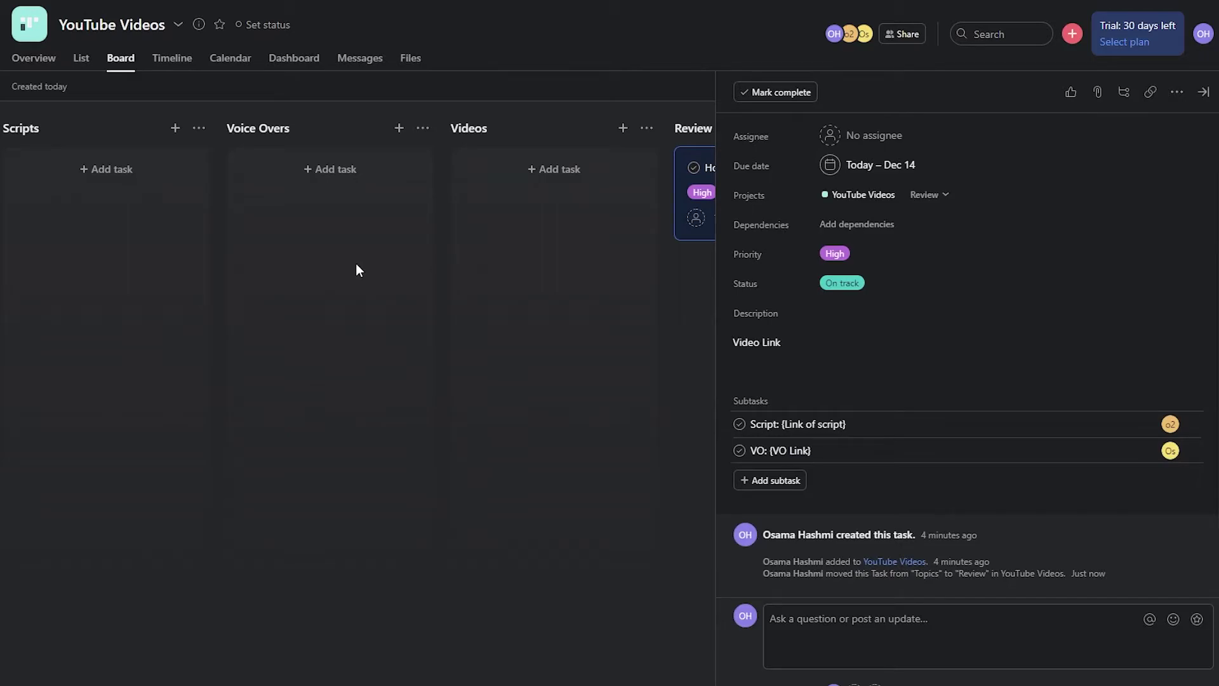
left_click(844, 351)
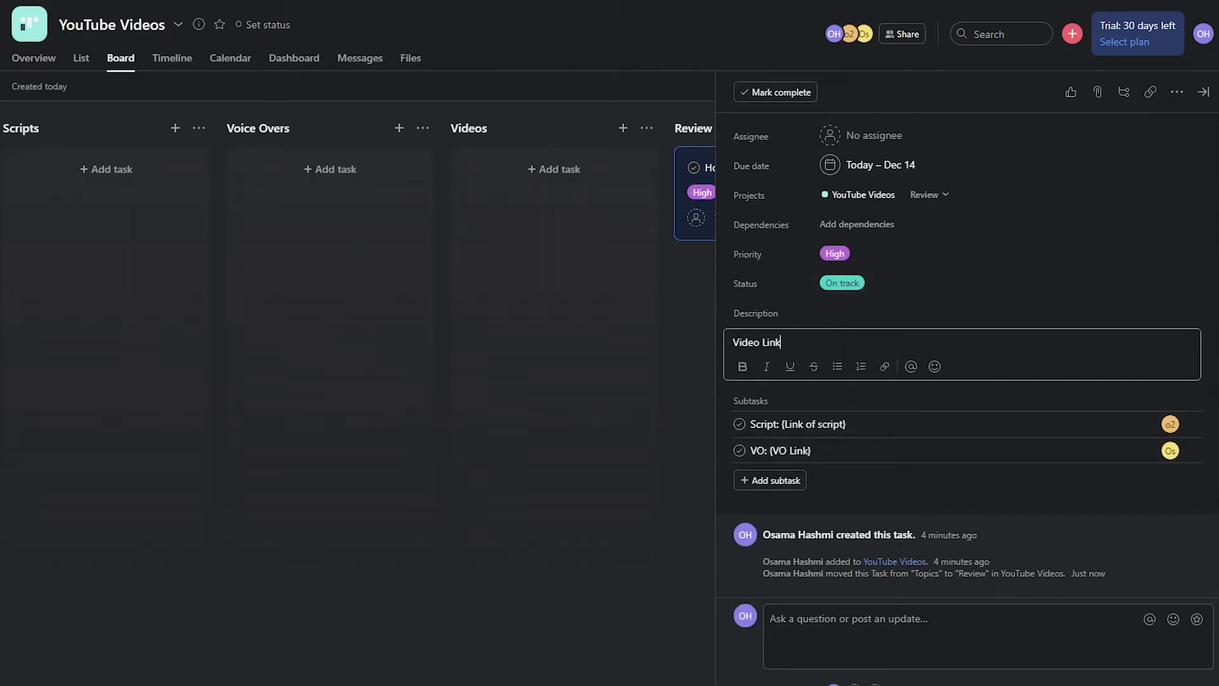
left_click(803, 328)
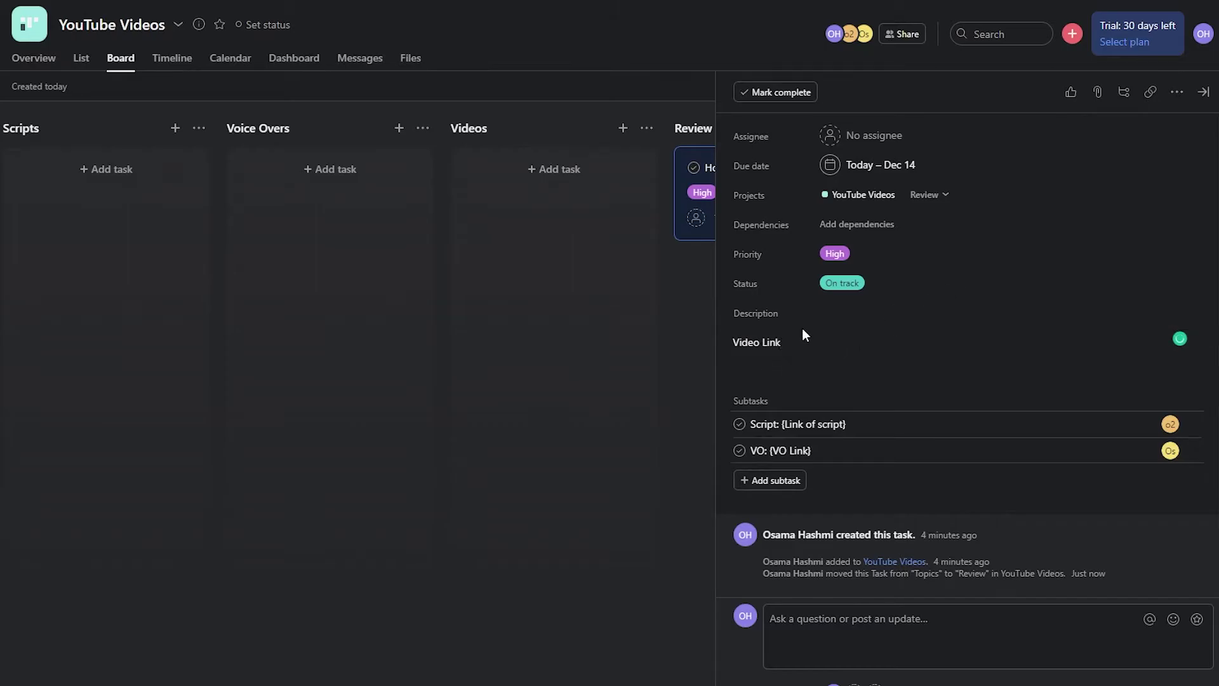
left_click(683, 338)
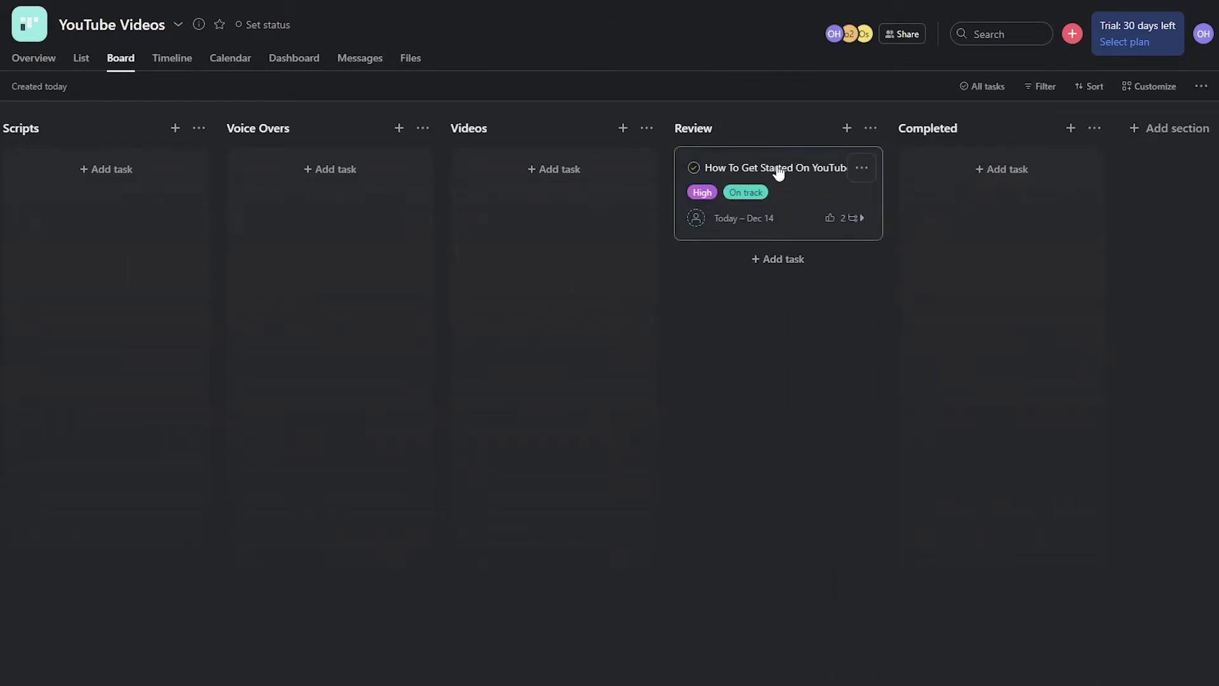
left_click(778, 173)
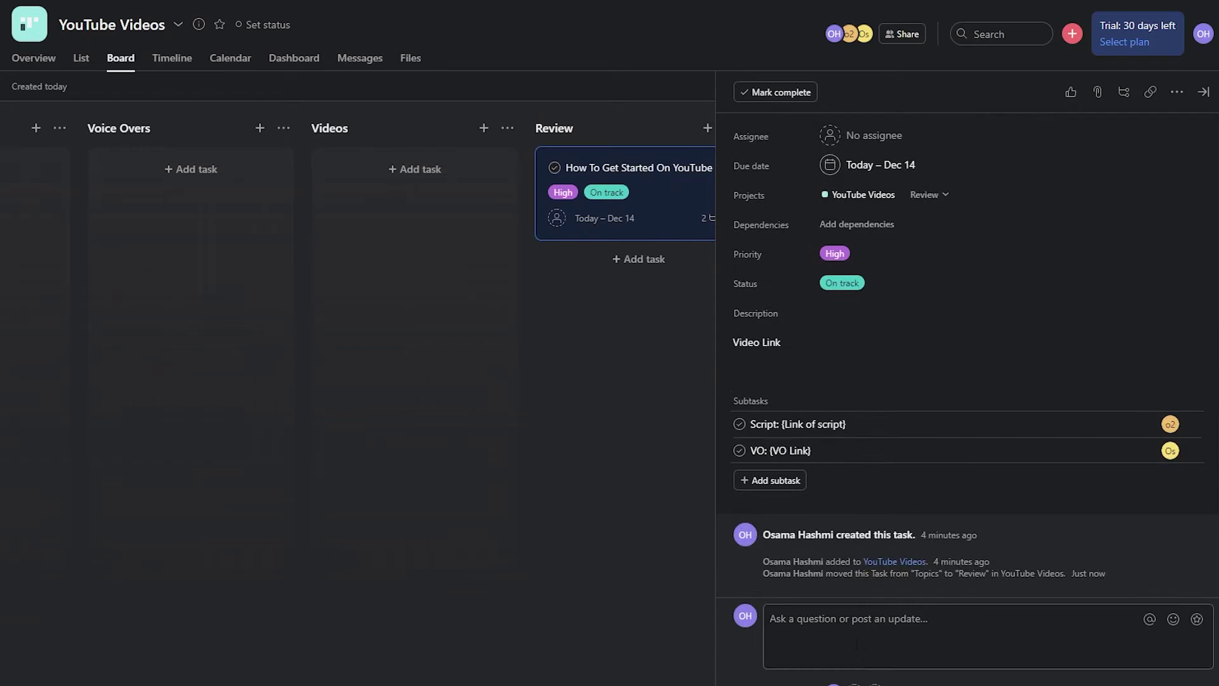
- Post the comment 'This Video is good but change the logo at 2:30' on the task
left_click(849, 642)
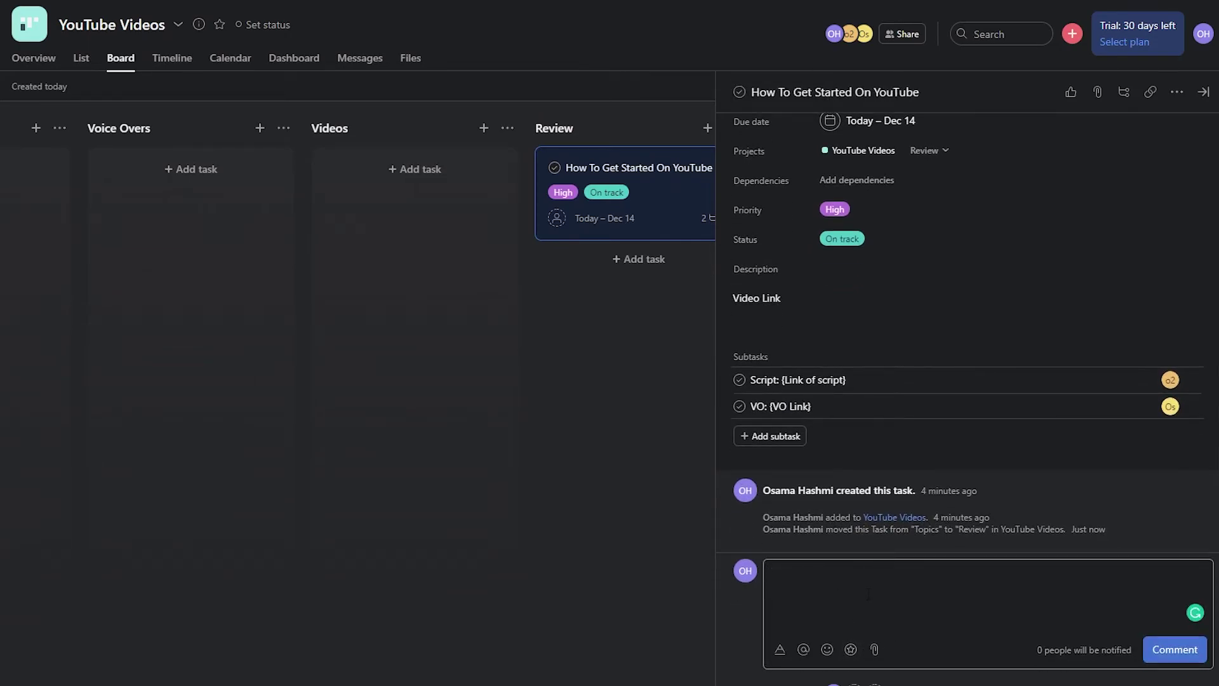
type("This Video is good but change ")
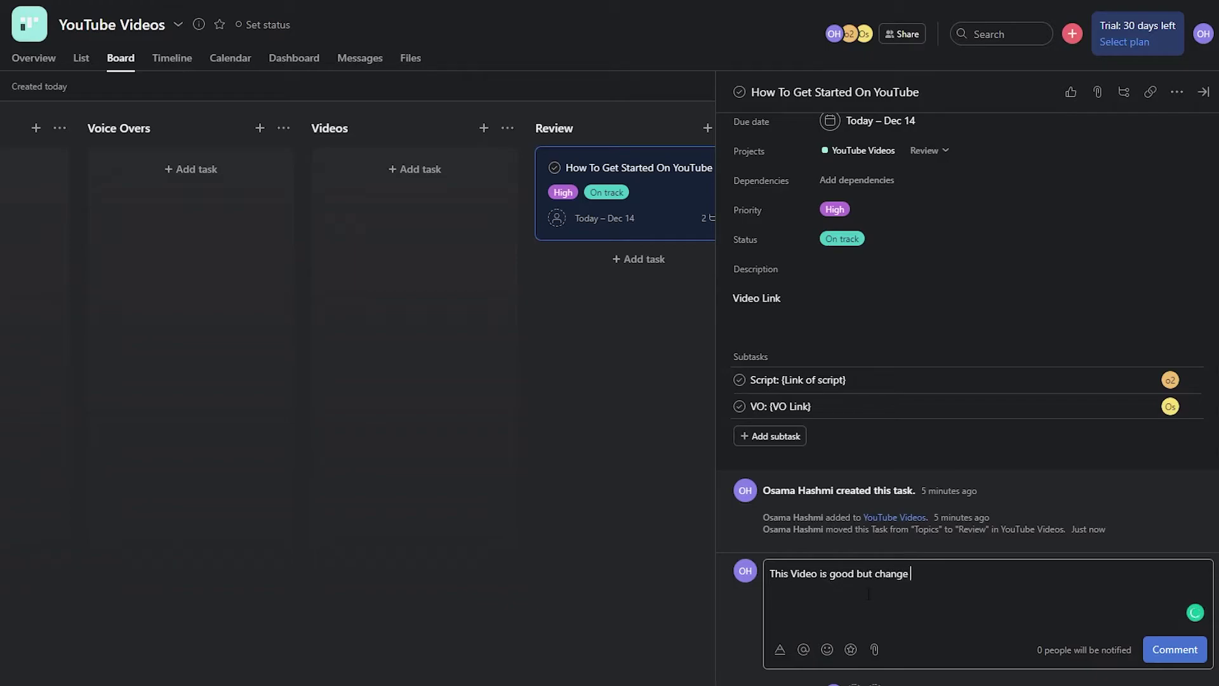
type("the logo at 2:30")
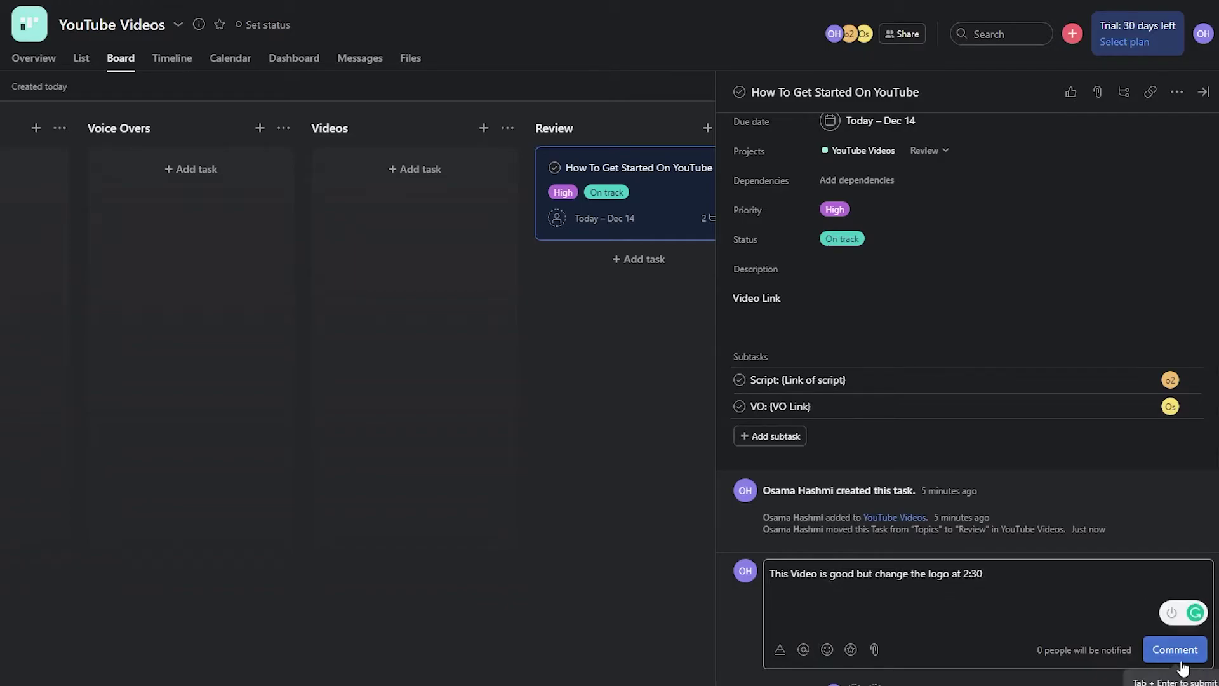
left_click(1176, 651)
- Reopen the task to check the posted comment, then close its details
left_click(681, 163)
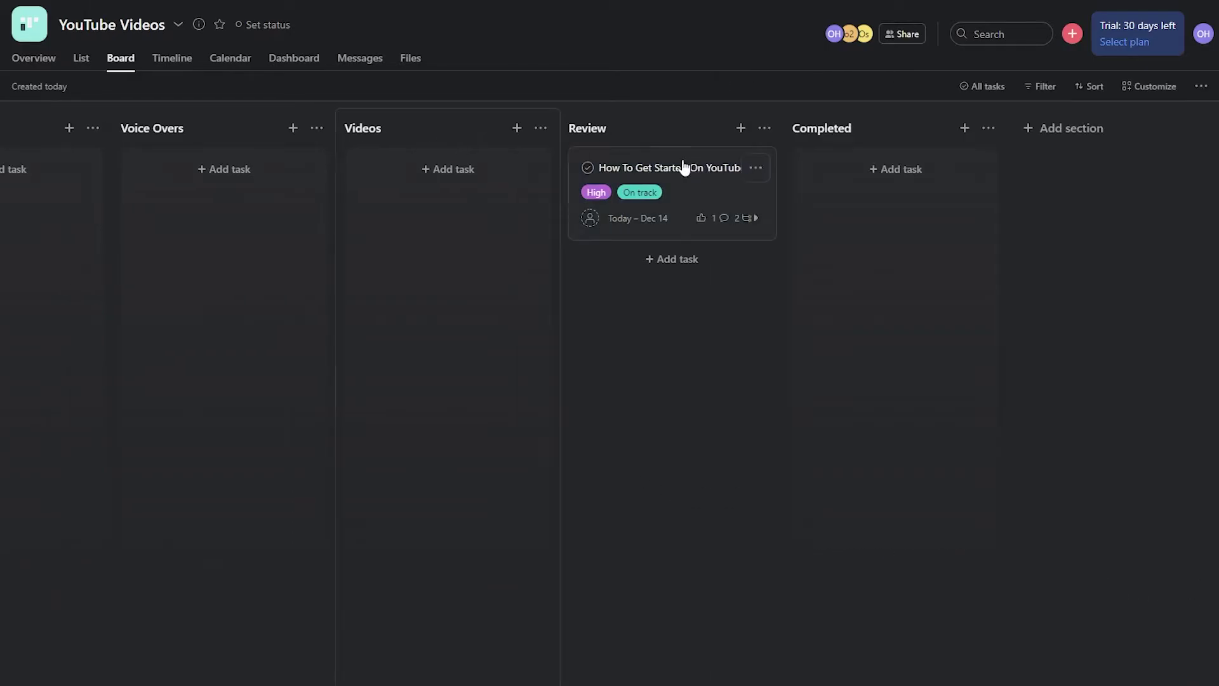
left_click(645, 180)
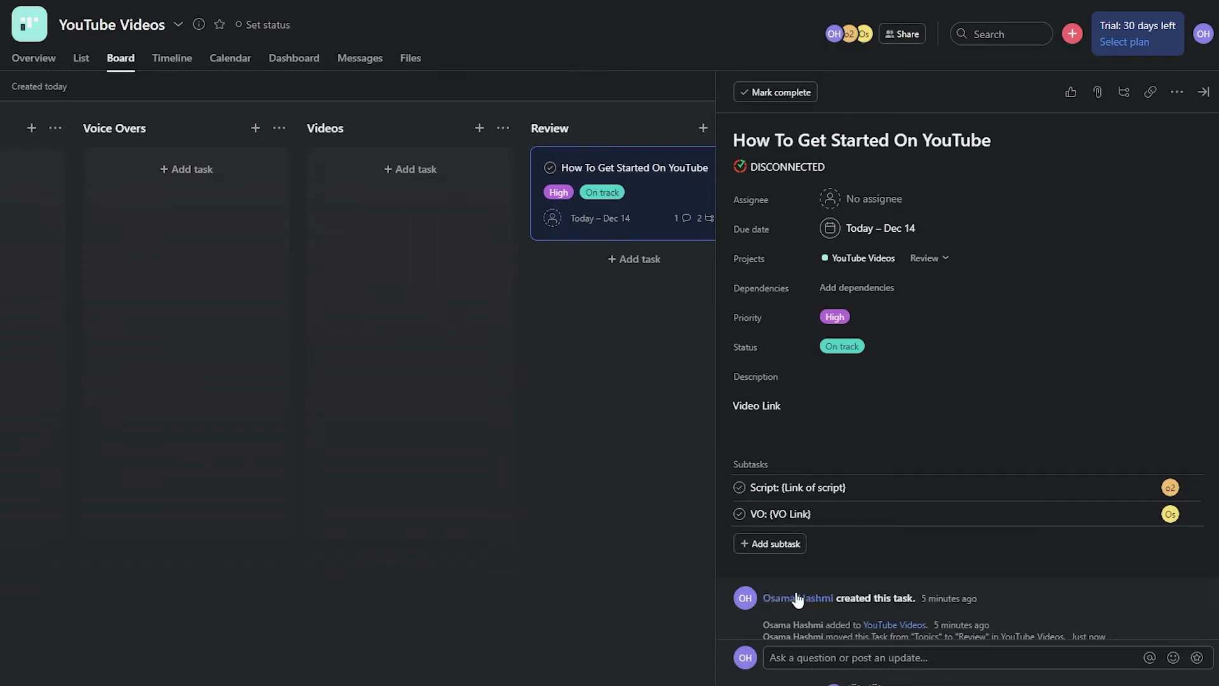
scroll(845, 610, "down", 1)
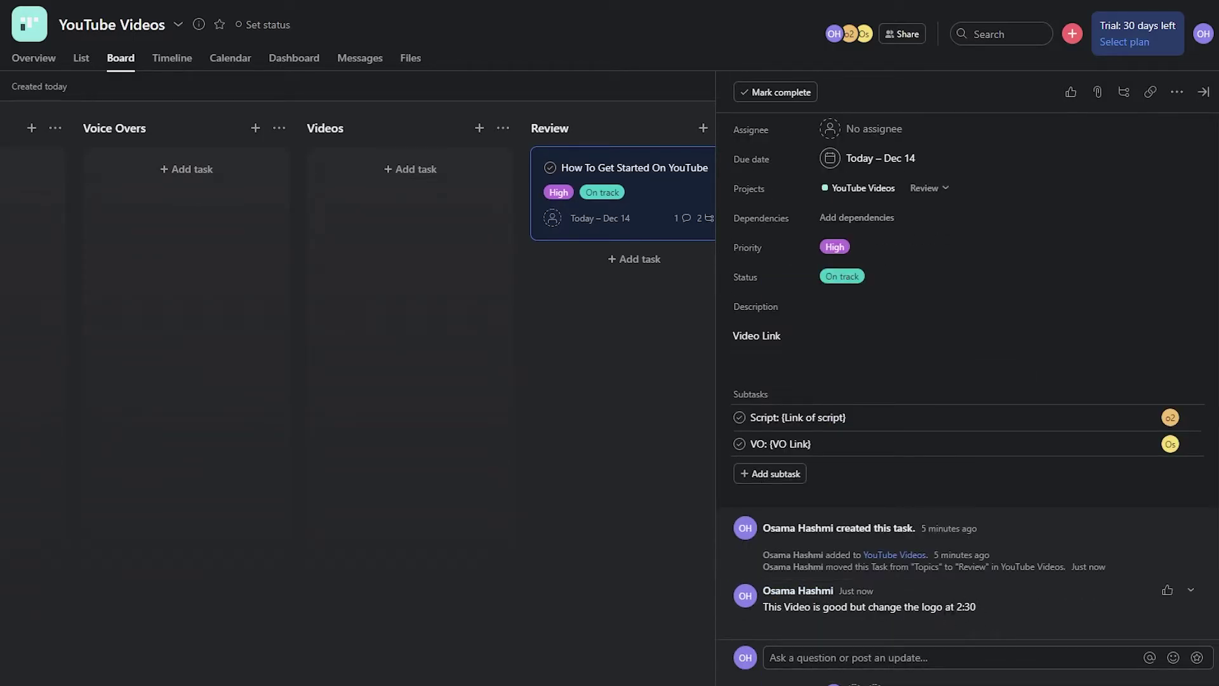
left_click(620, 410)
left_click(679, 179)
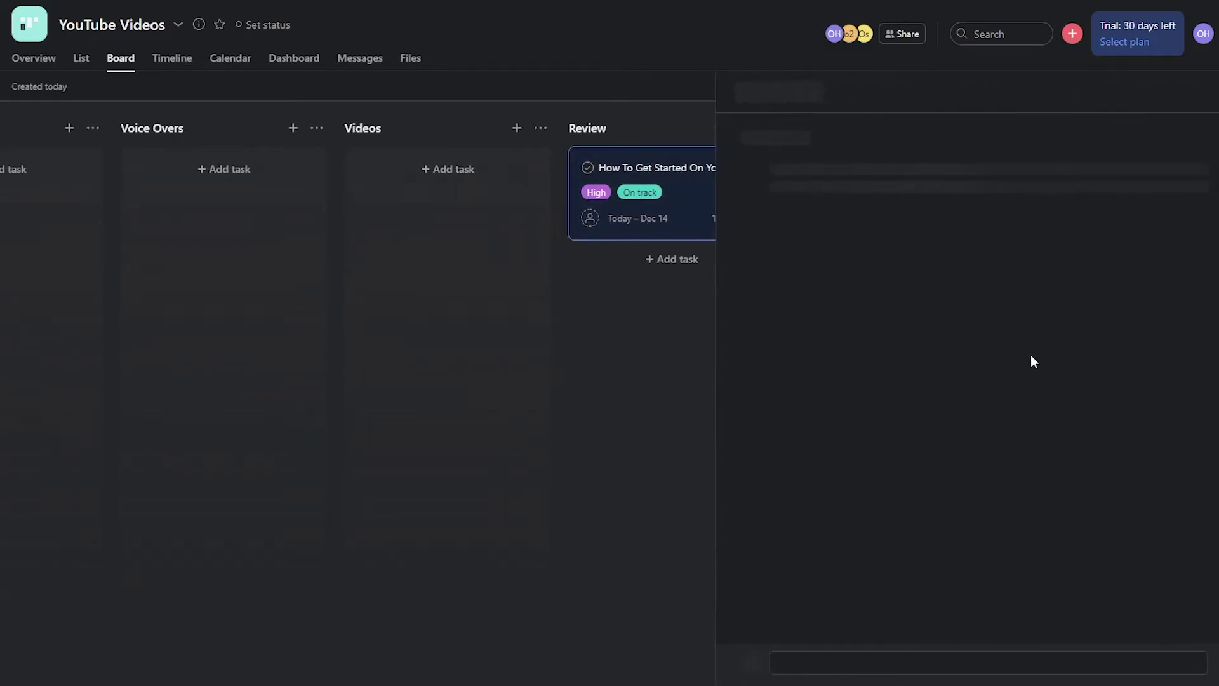
left_click(551, 362)
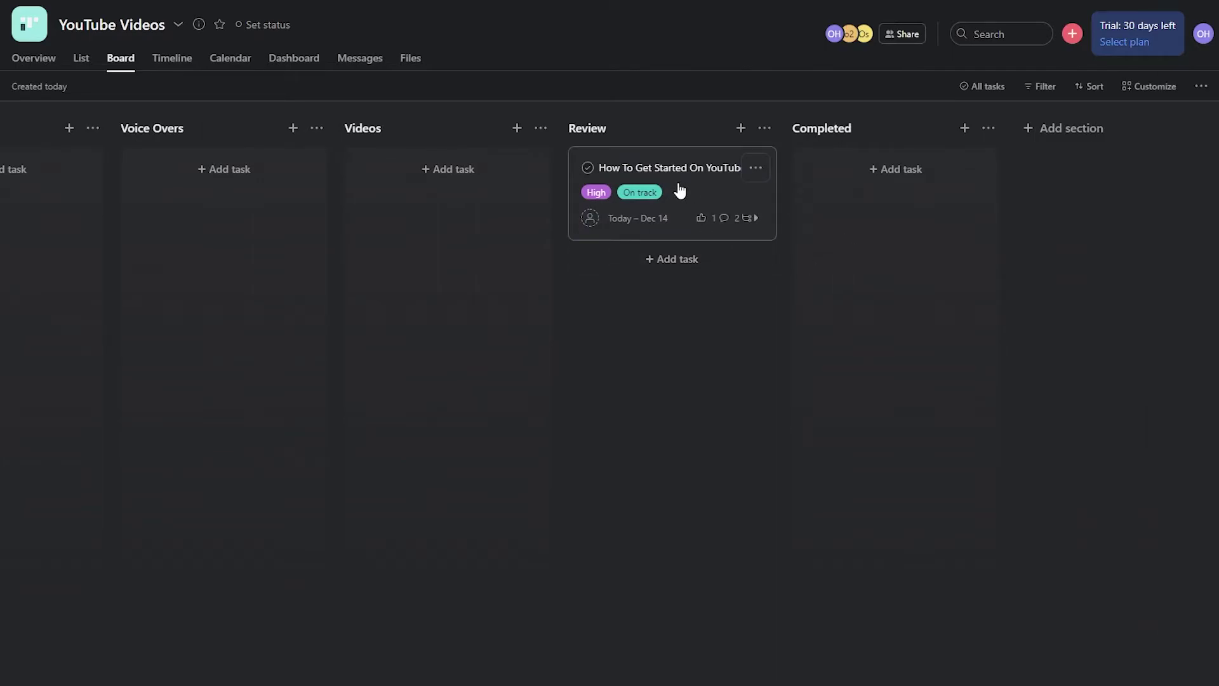
- Move the YouTube card from Review into Completed and show the sidebar with Tab+M
left_click_drag(681, 189, 885, 229)
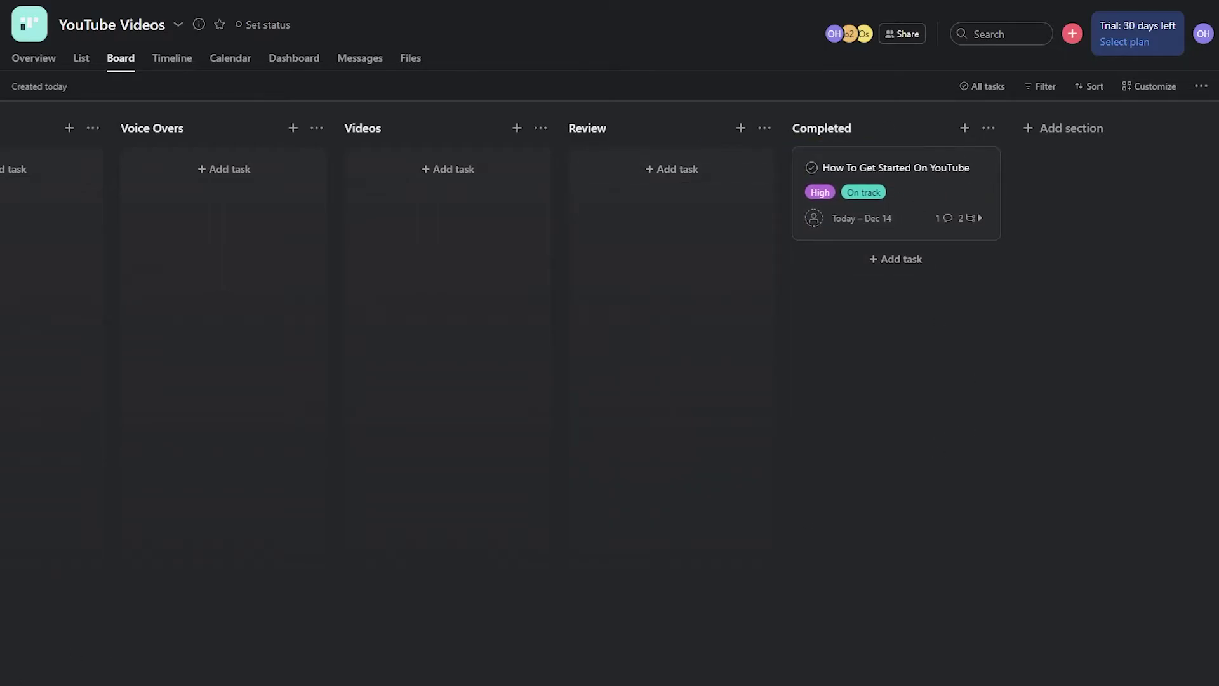
scroll(610, 318, "left", 5)
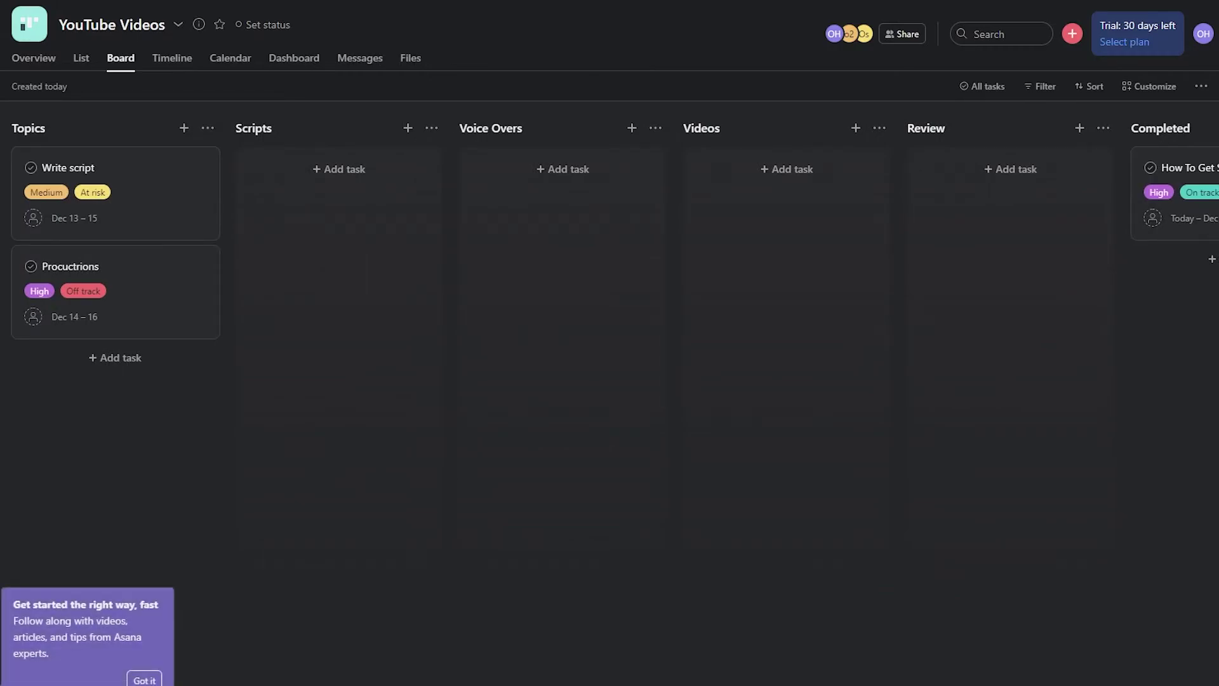
key("Tab+m")
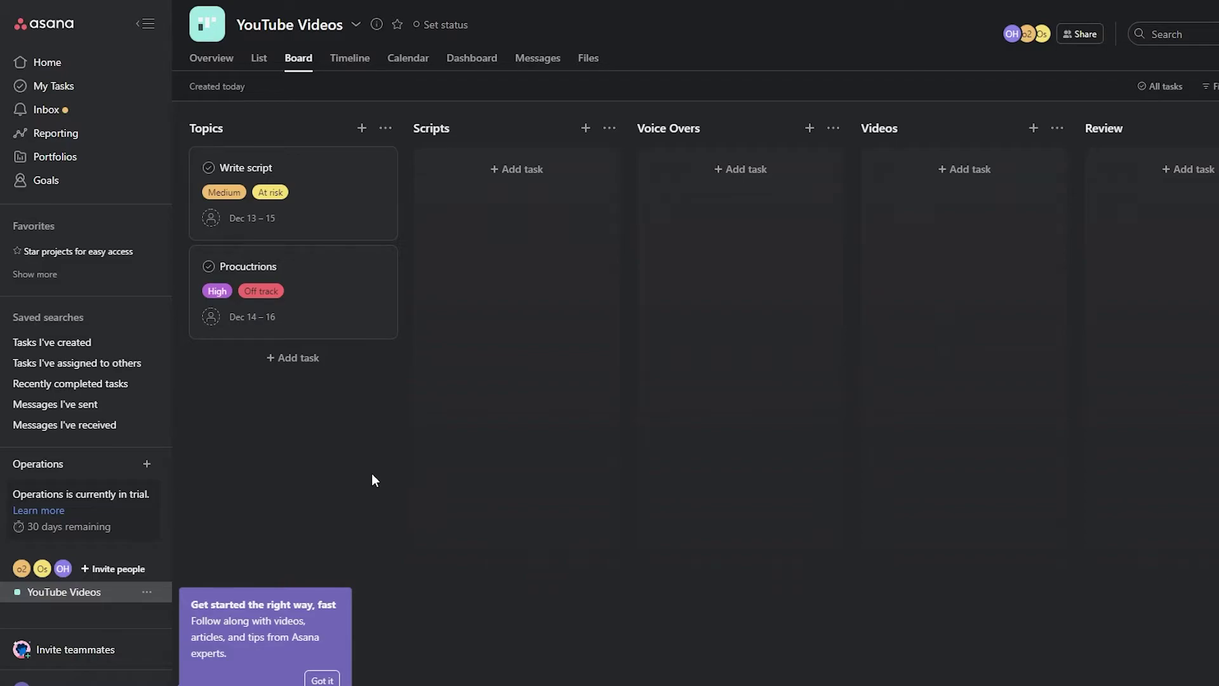
- Dismiss the getting-started tip, glance at Customize's Fields and Rules, then open Messages I've sent
left_click(146, 464)
left_click(311, 679)
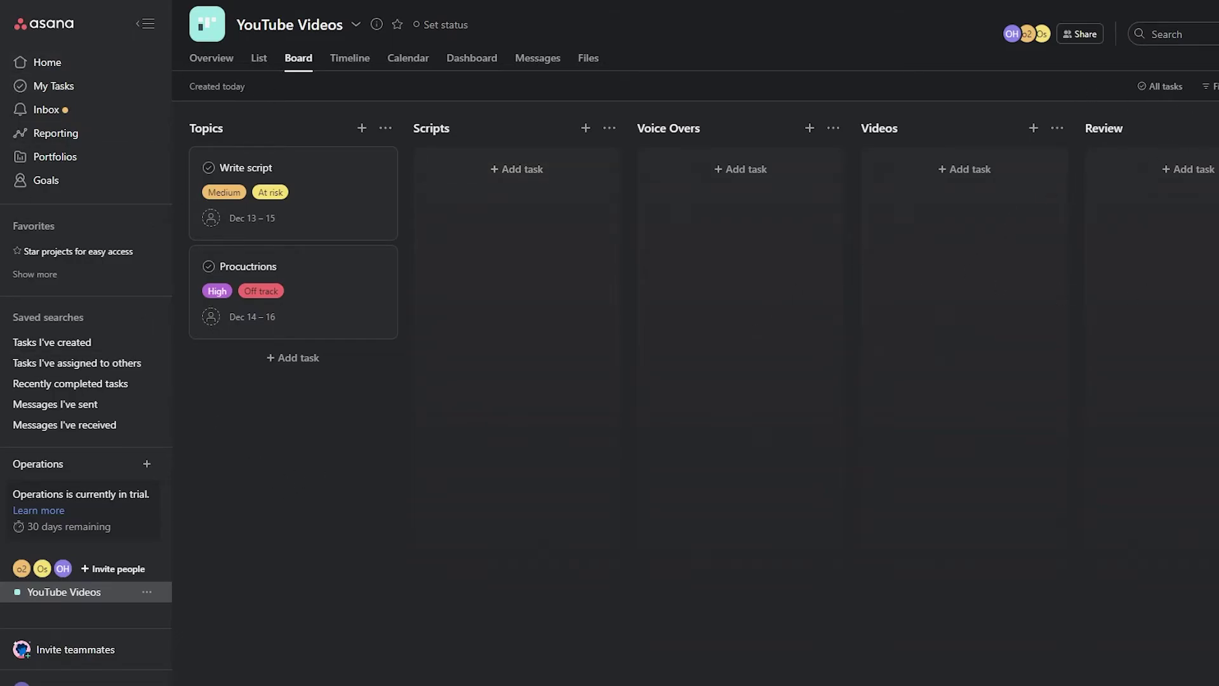
left_click(1216, 86)
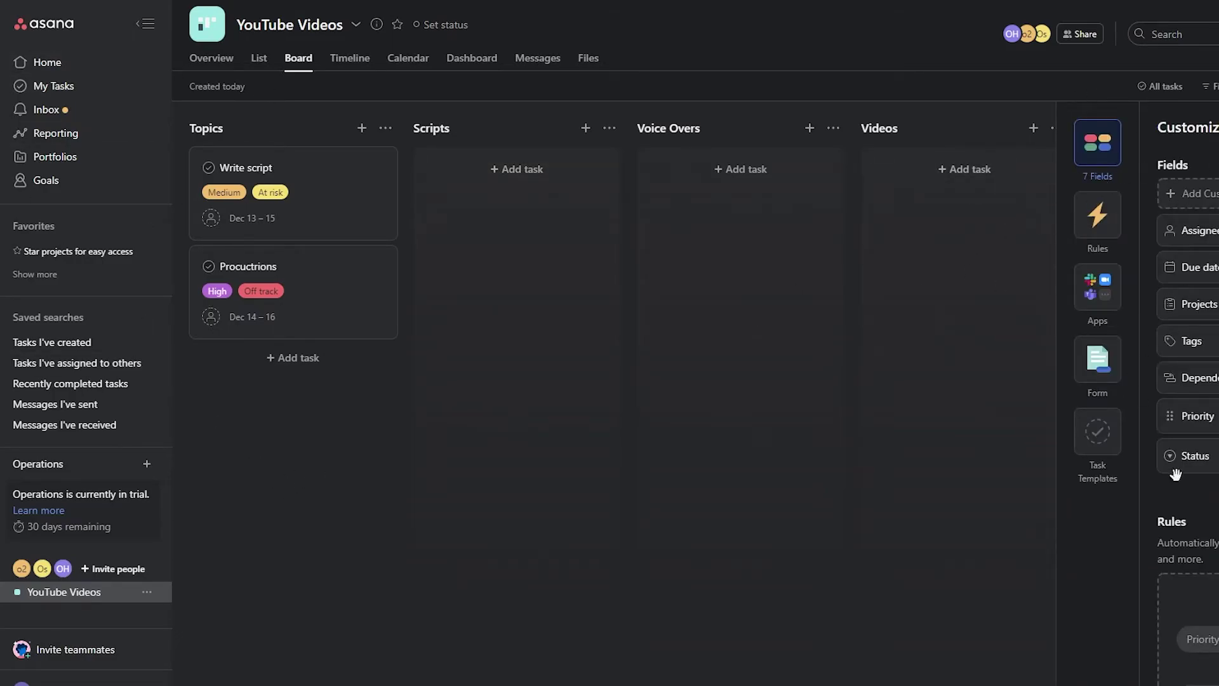
left_click(1098, 214)
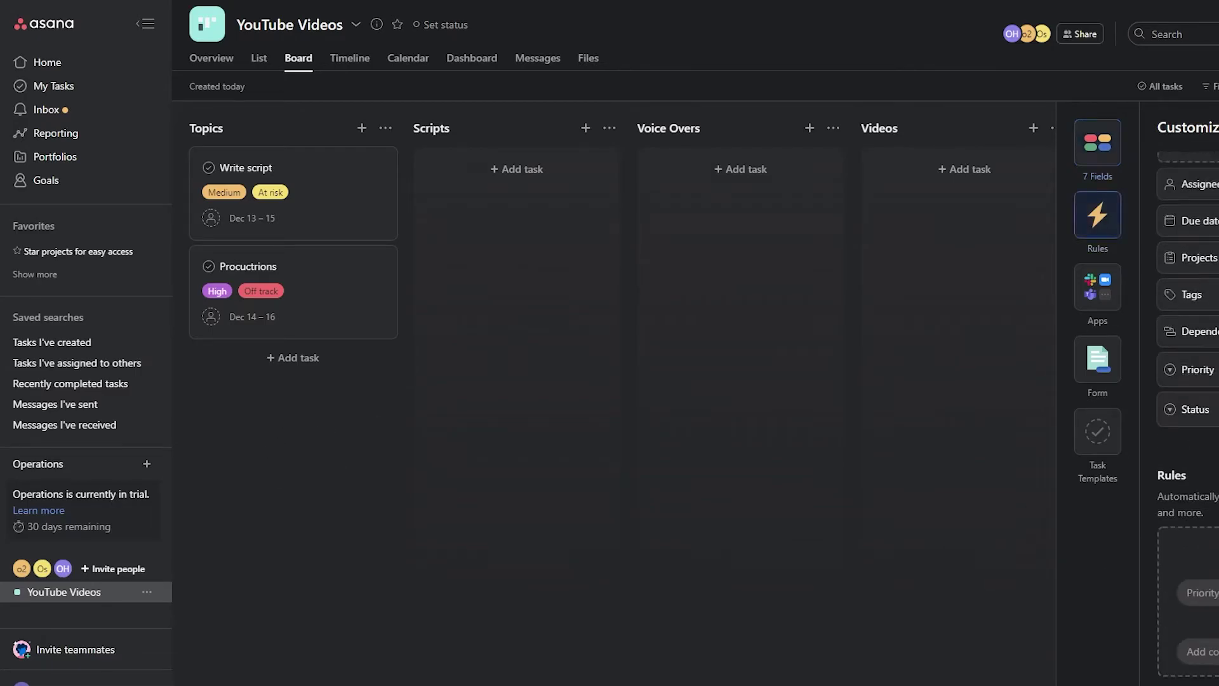
left_click(1095, 139)
left_click(63, 404)
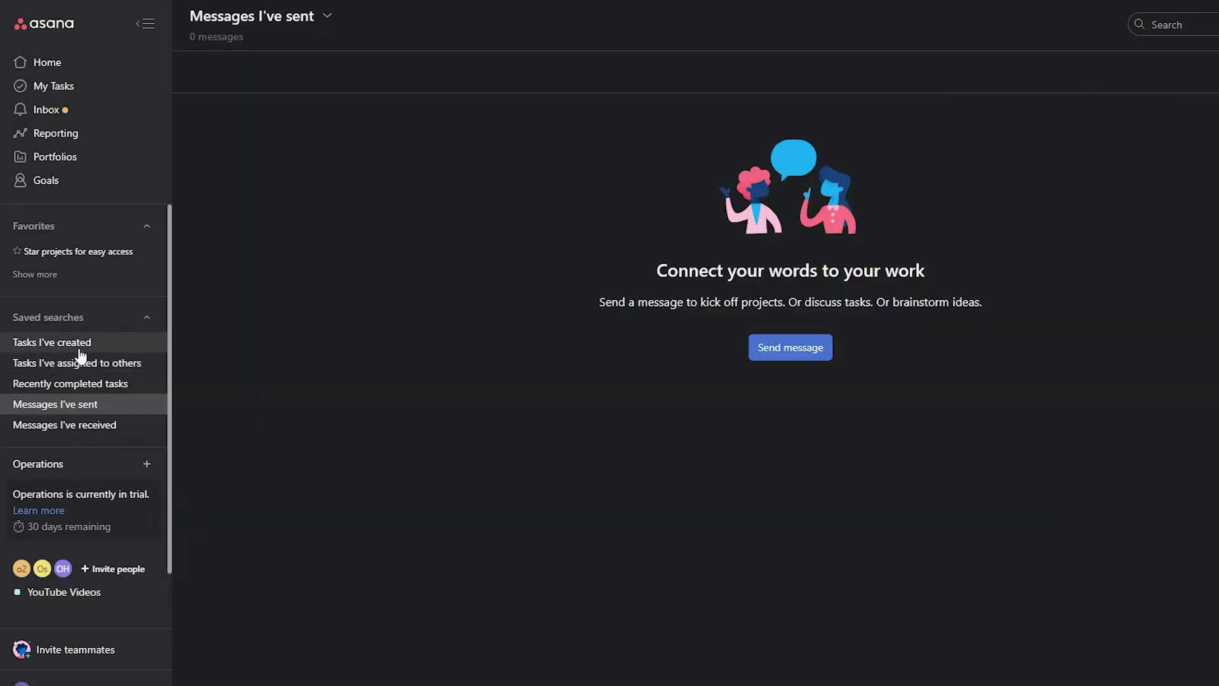
- Look through the saved searches: tasks created, assigned to others, recently completed, messages sent and received
left_click(78, 346)
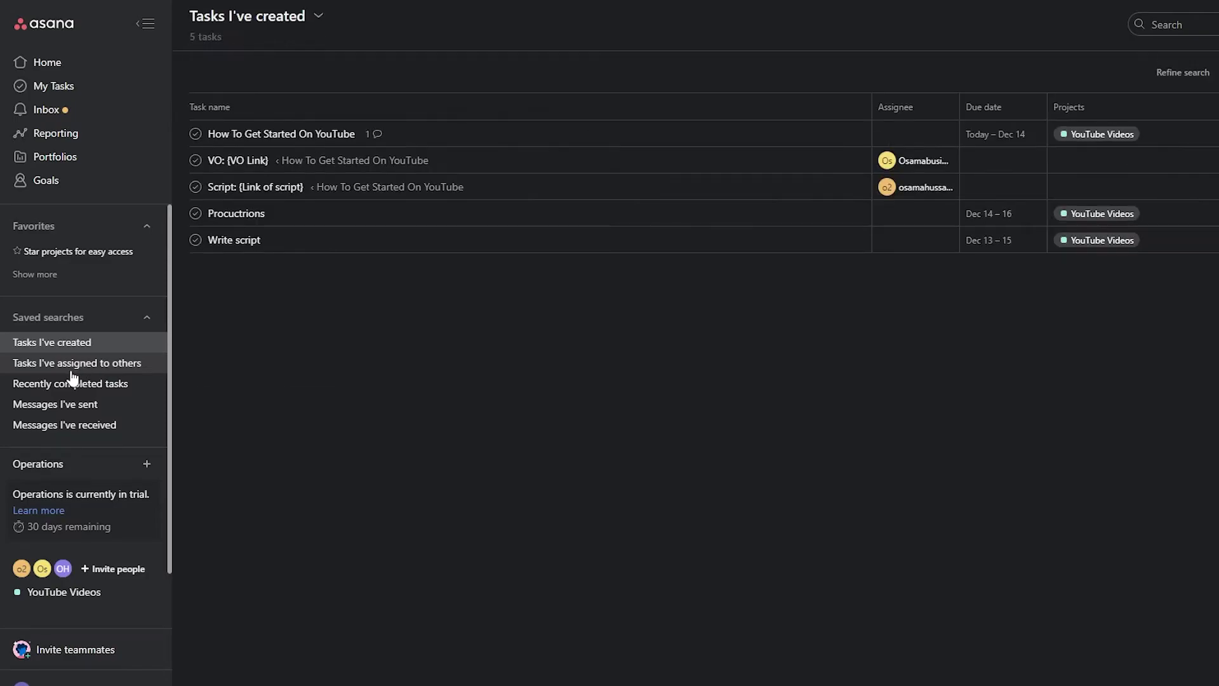
left_click(74, 371)
left_click(77, 385)
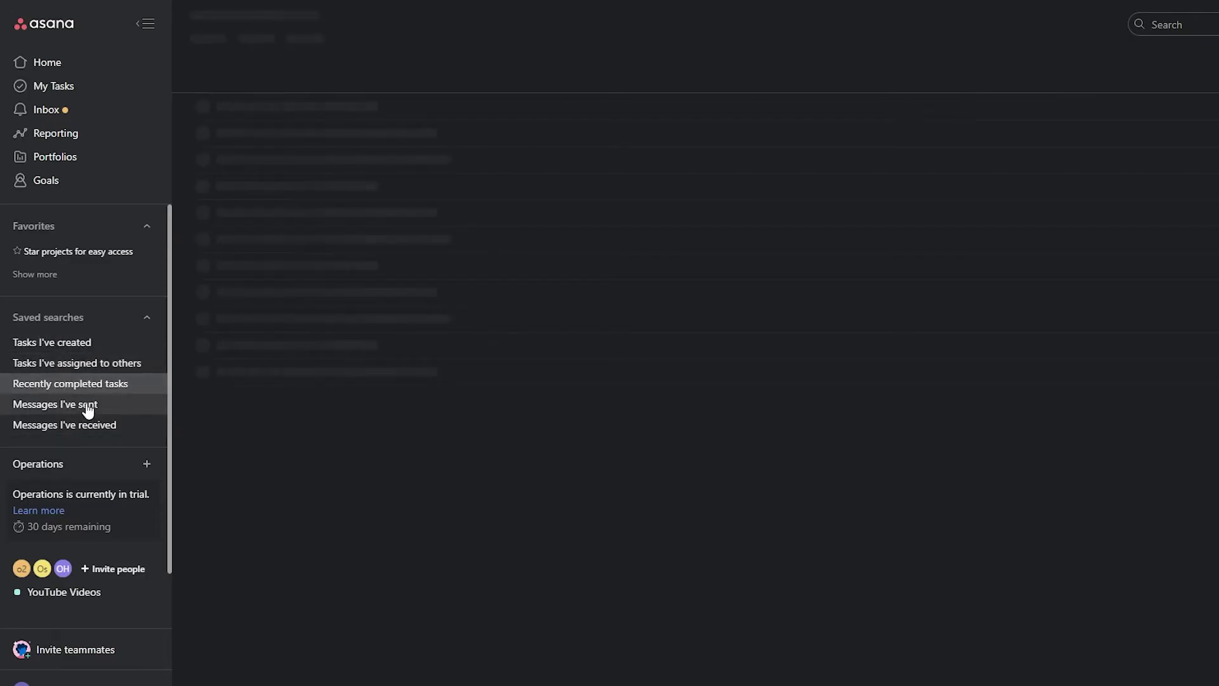
left_click(86, 406)
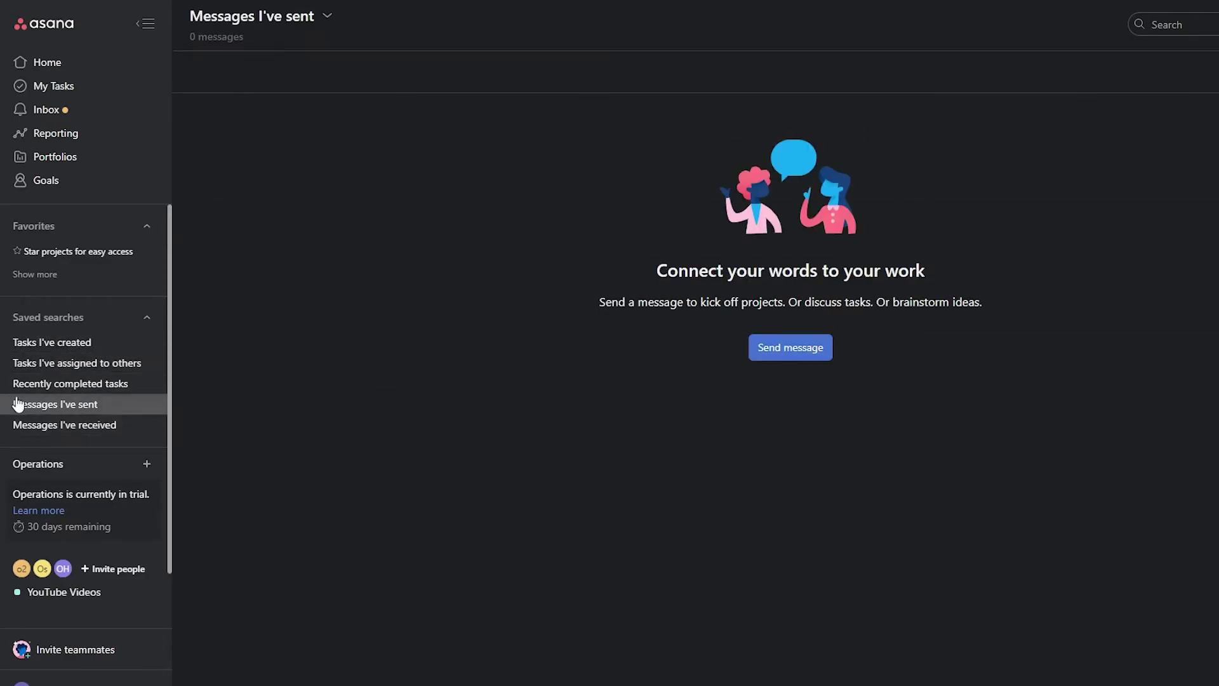
left_click(66, 427)
- Start a new project from the Operations team overview
scroll(159, 464, "down", 1)
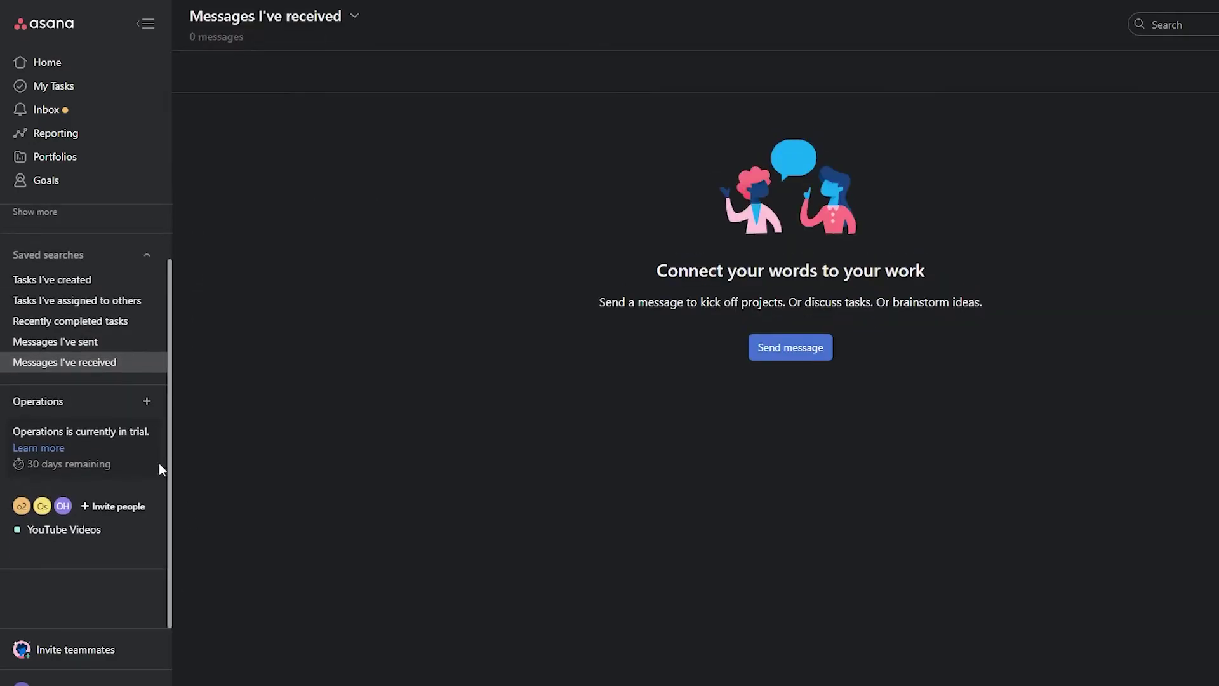
scroll(25, 467, "up", 1)
left_click(95, 466)
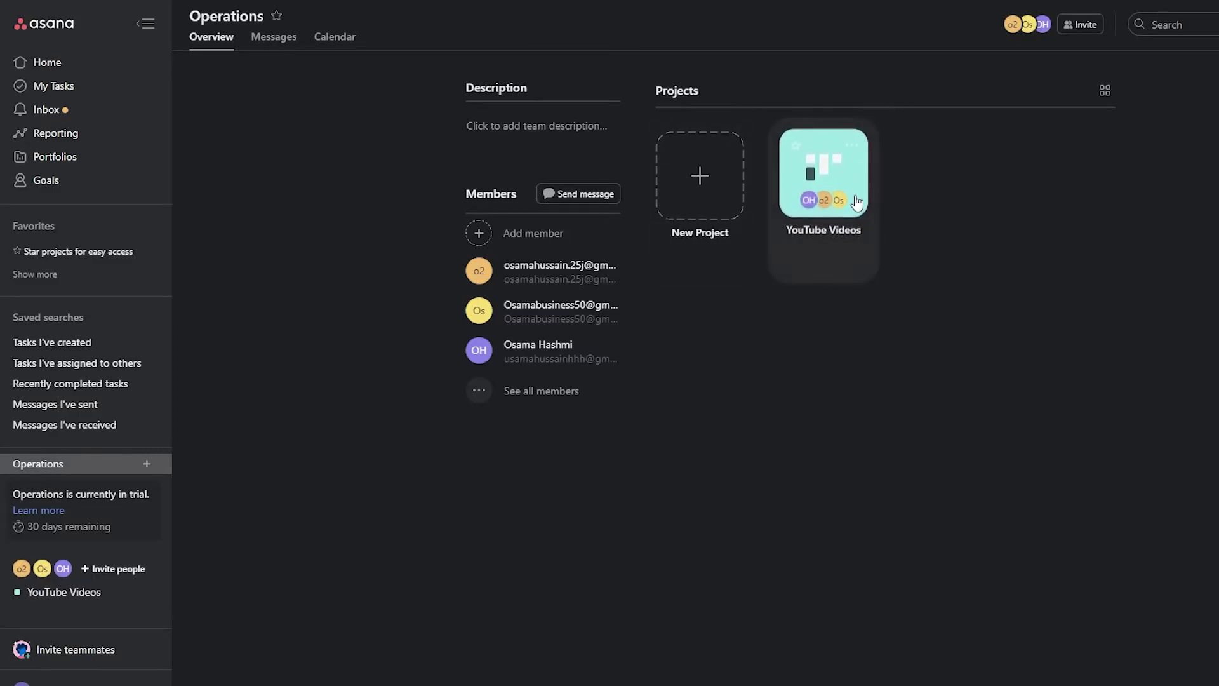
left_click(711, 199)
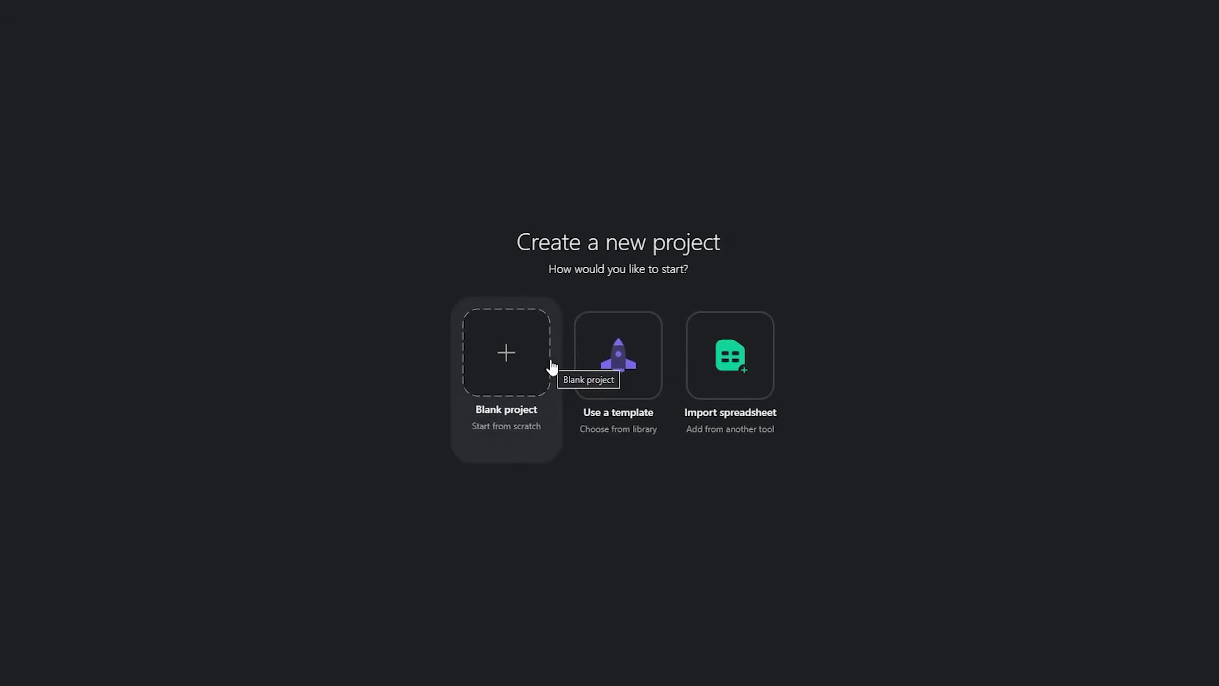
- Look through the project templates, then choose Blank Project instead
left_click(634, 414)
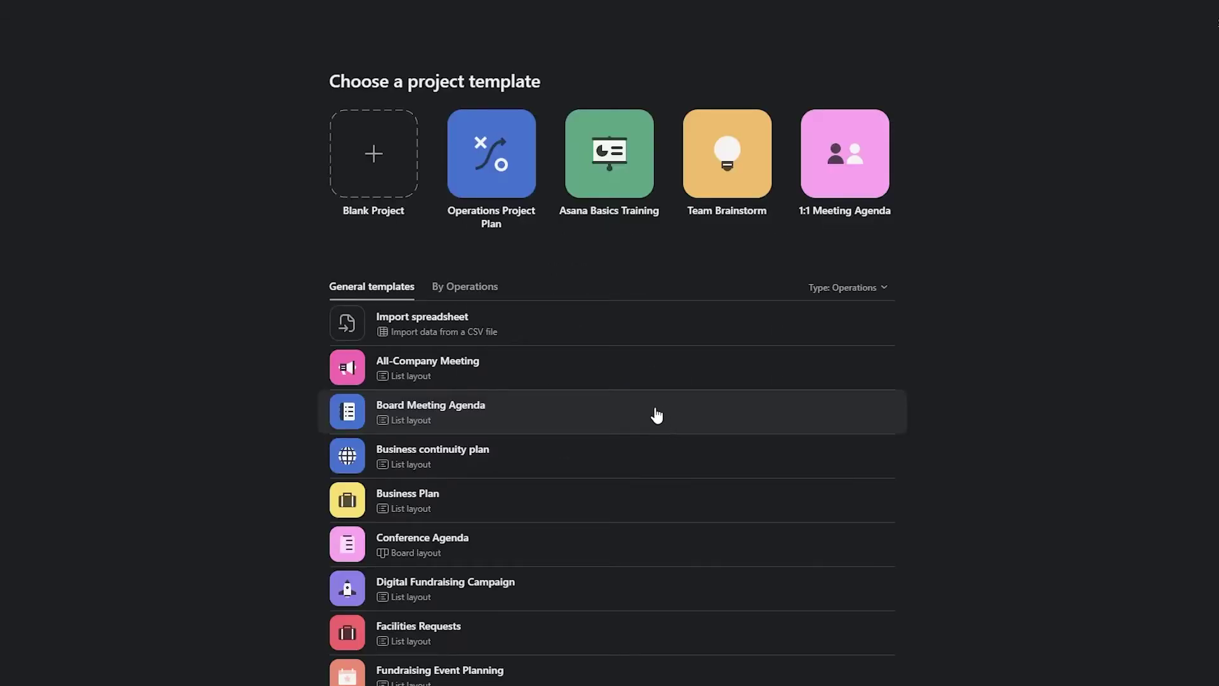
scroll(540, 261, "down", 10)
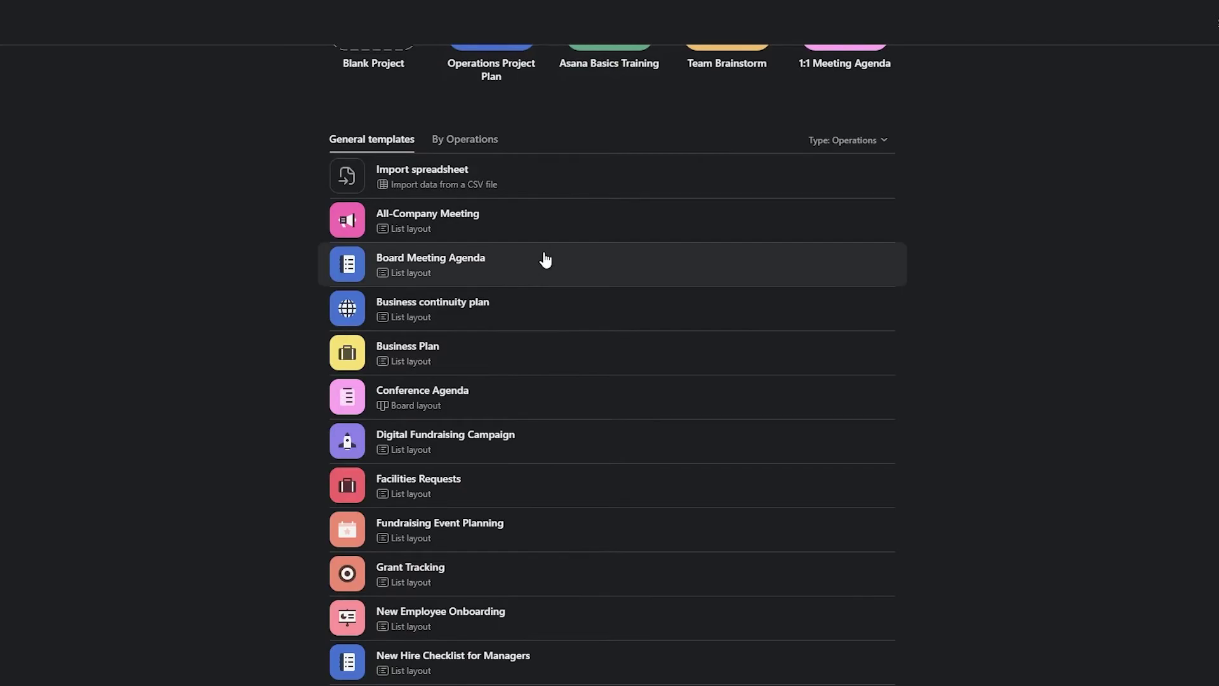
scroll(465, 609, "up", 10)
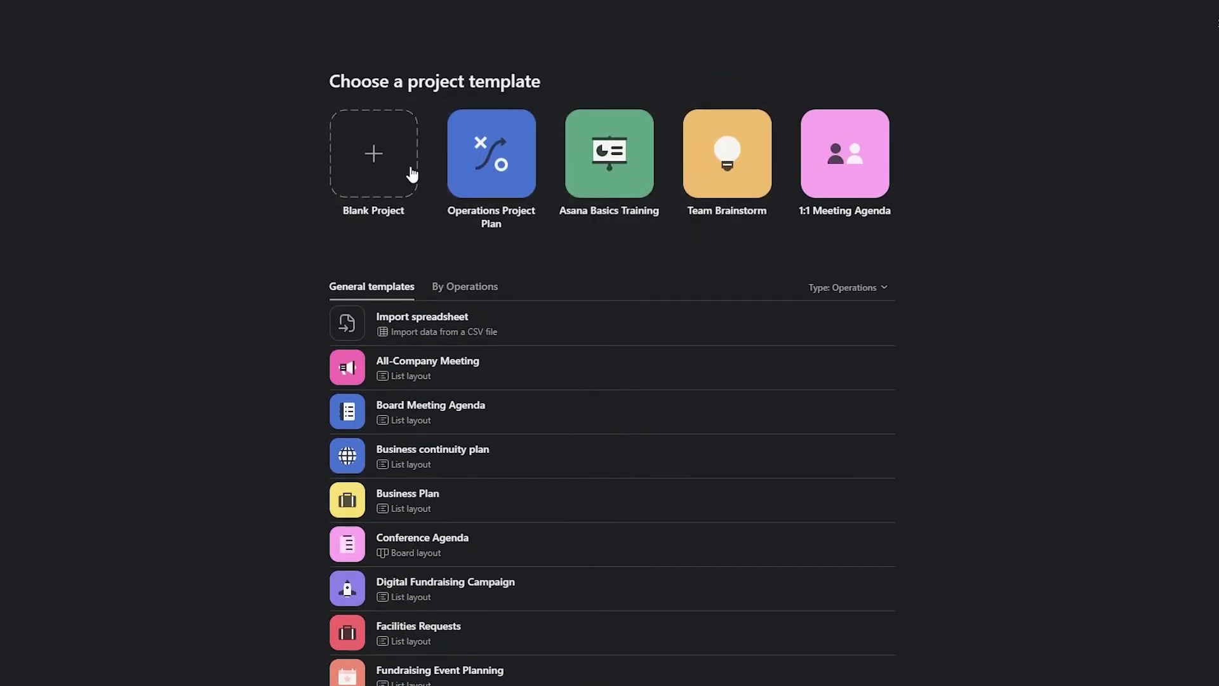
left_click(406, 174)
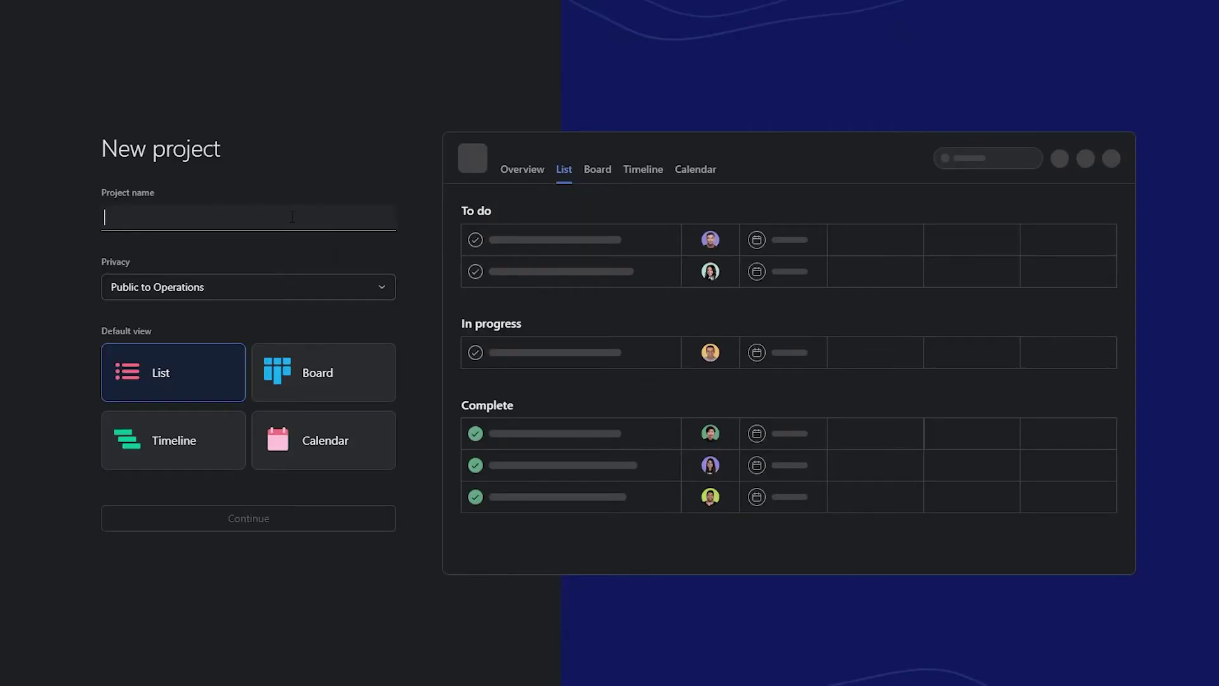
- Name the project 'Podcasts', make it private to project members, and pick Board view
type("Podcast")
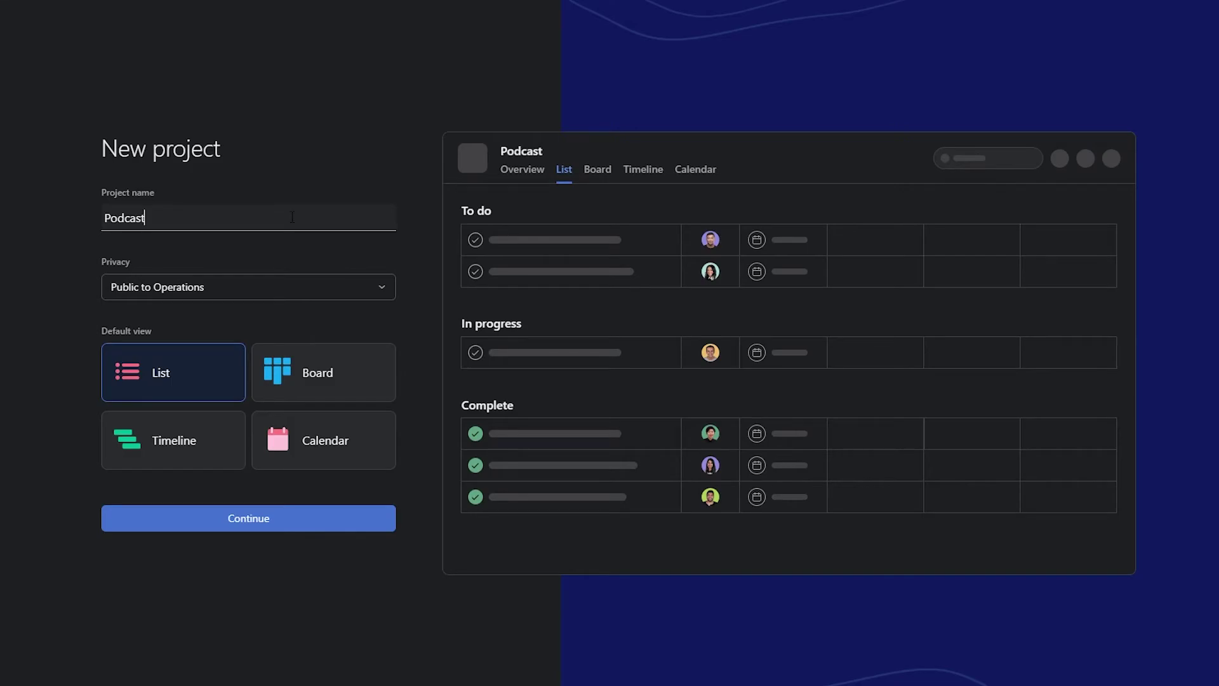
type("s")
left_click(359, 181)
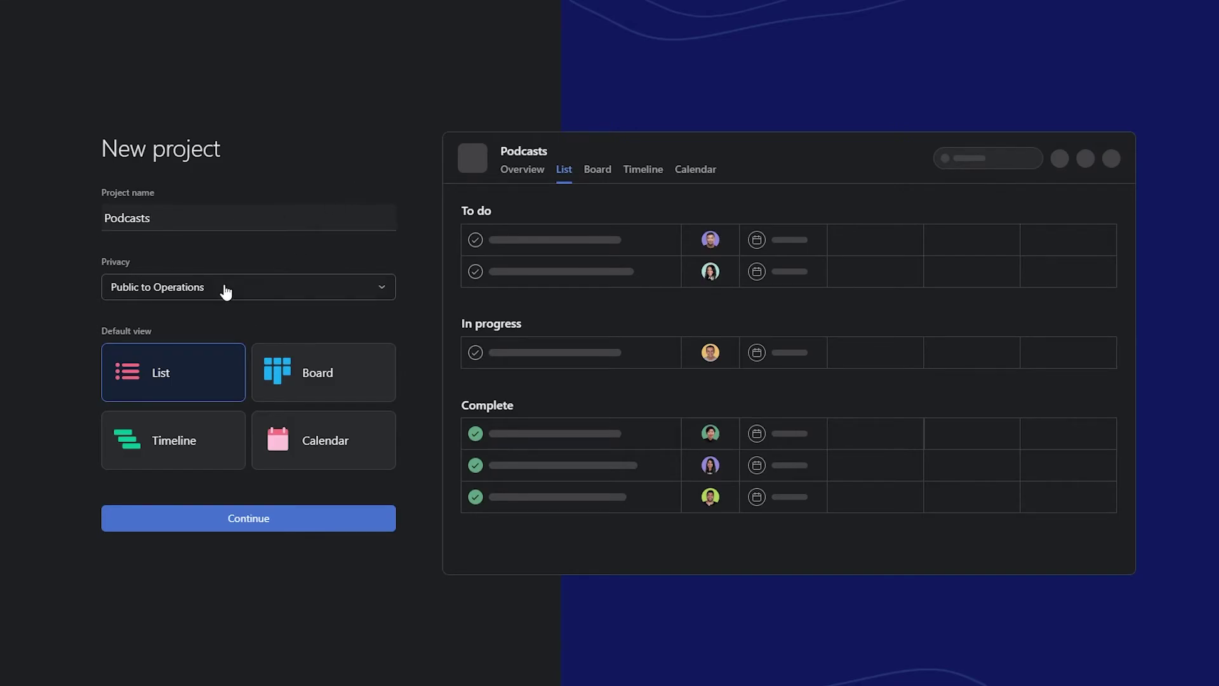
left_click(251, 295)
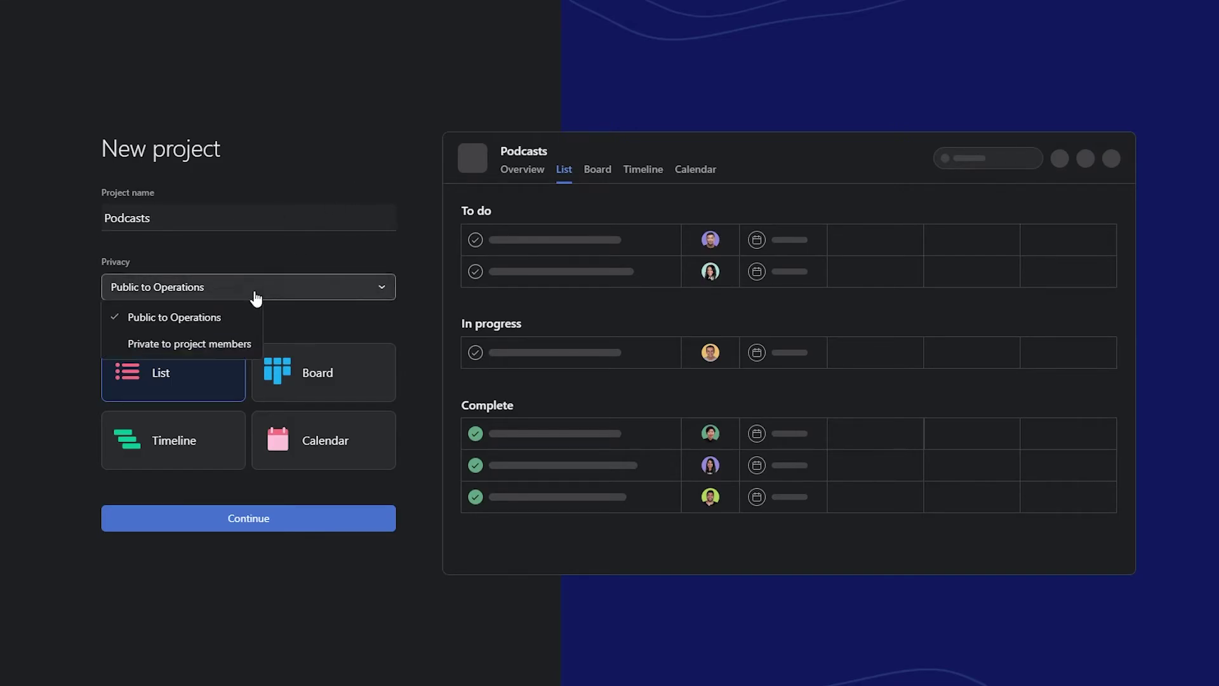
left_click(210, 351)
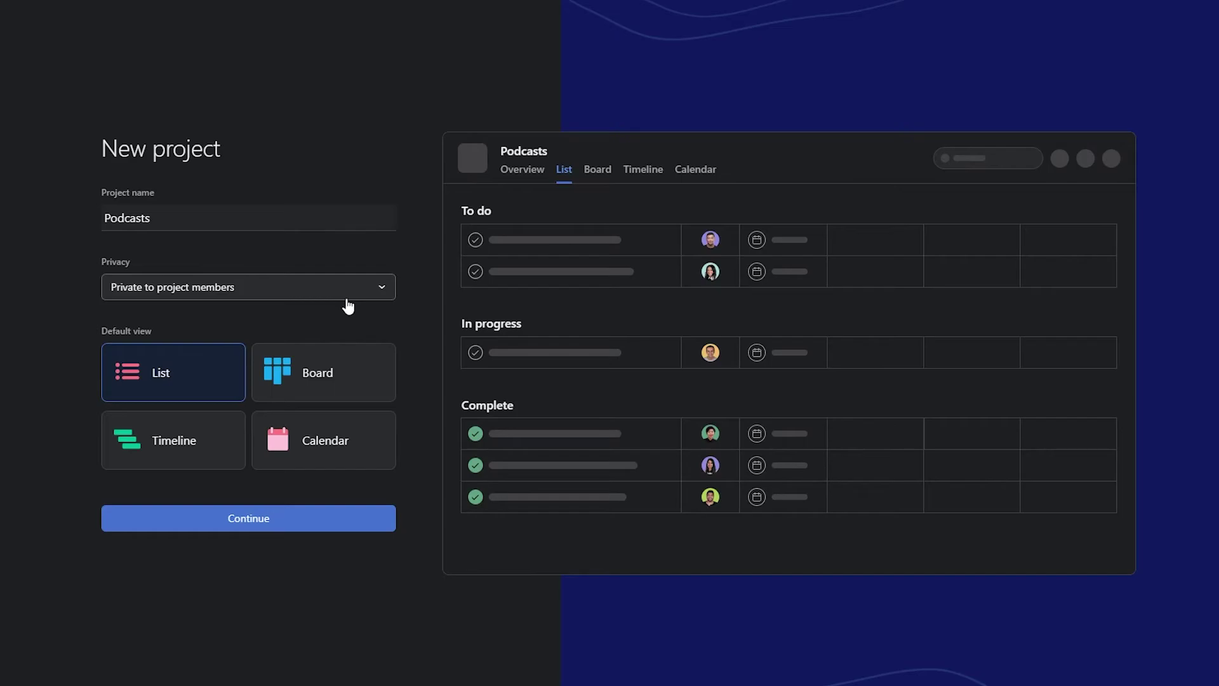
left_click(316, 379)
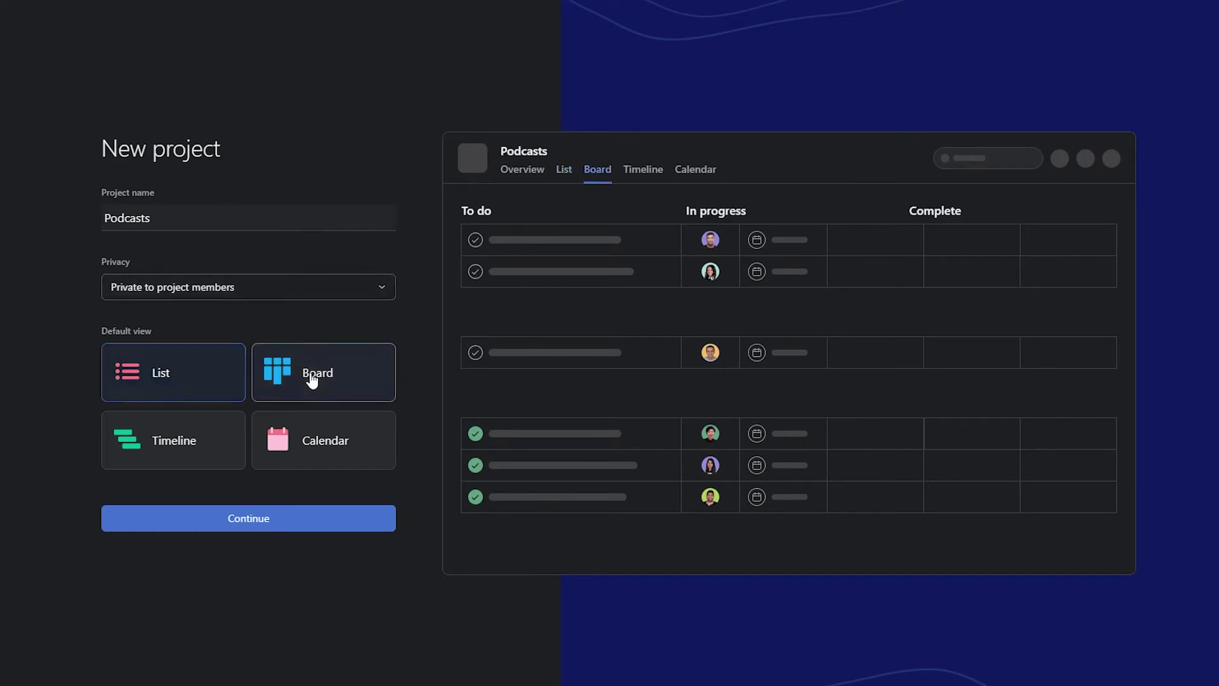
- Continue setup choosing Start adding tasks, then go to the new Podcasts board
left_click(266, 524)
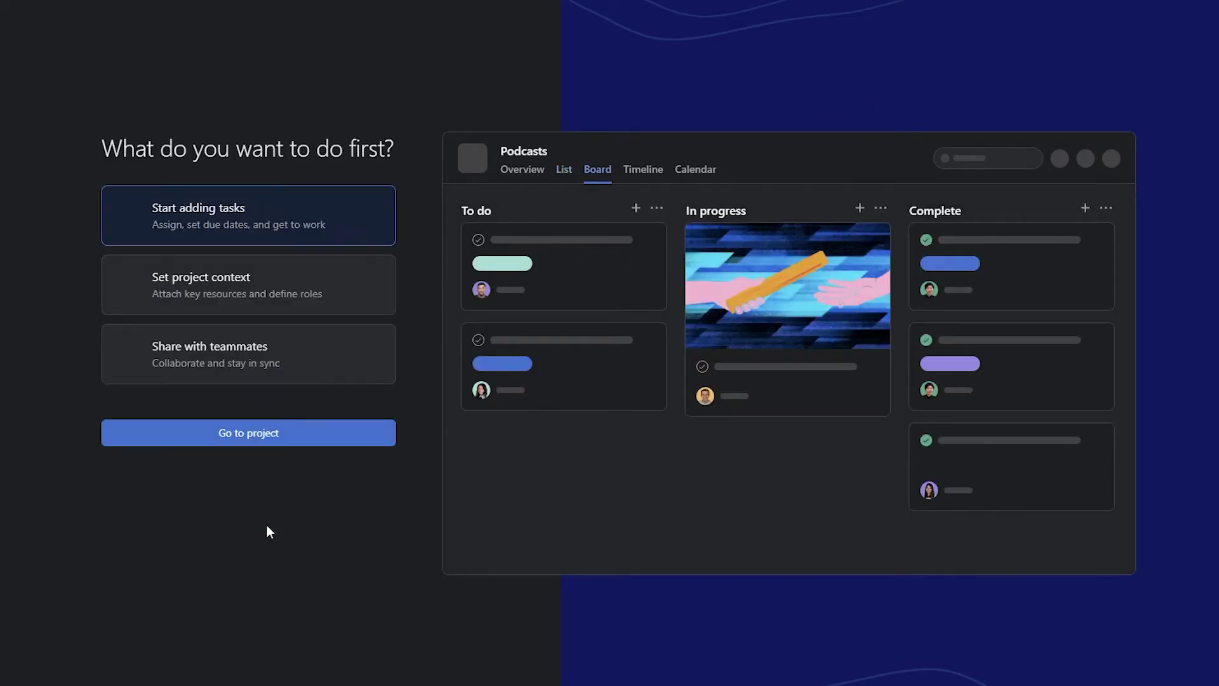
left_click(204, 312)
left_click(223, 359)
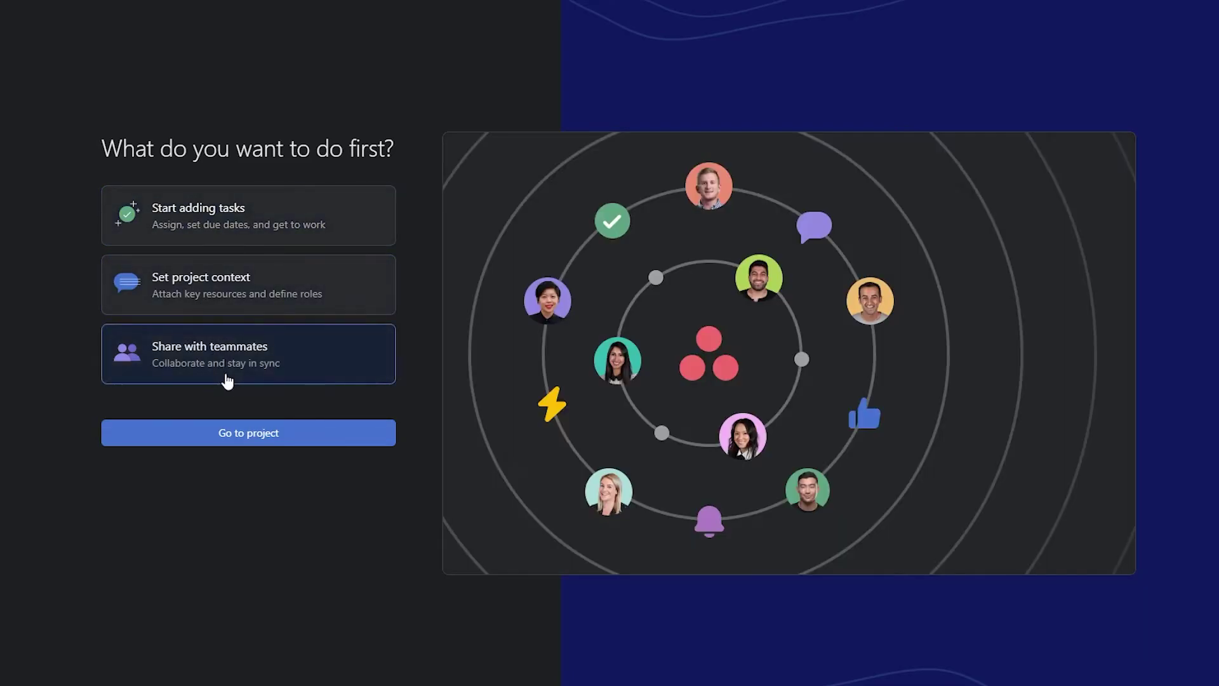
left_click(245, 217)
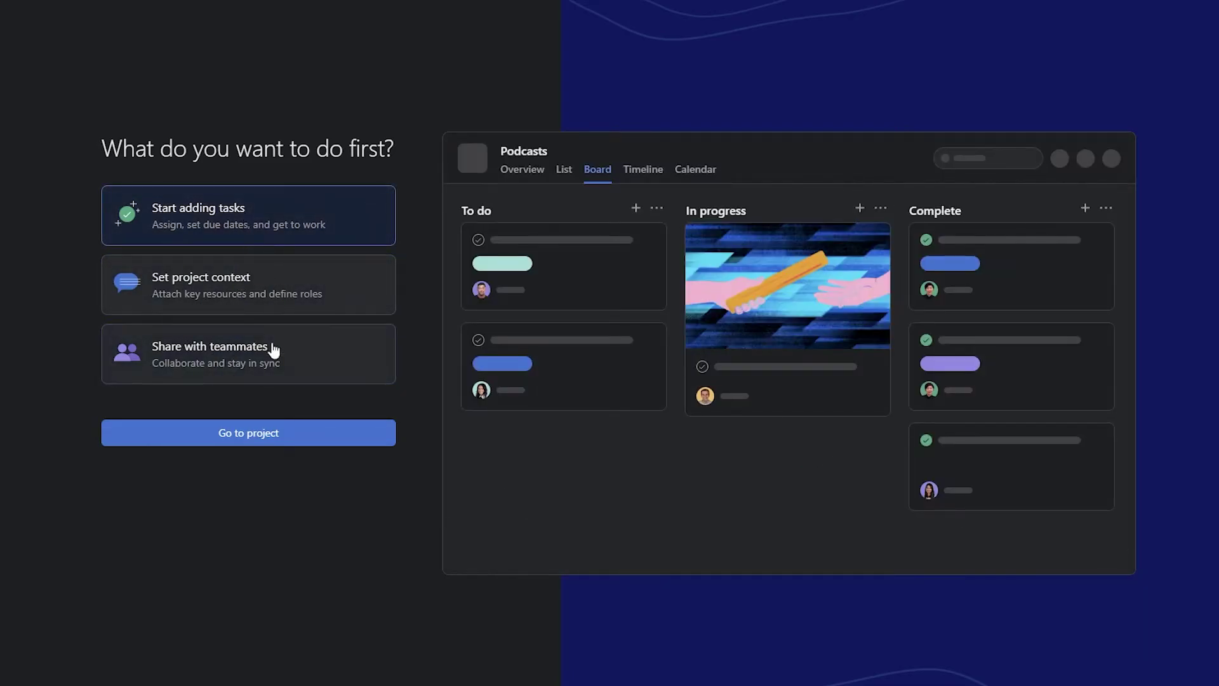
left_click(305, 443)
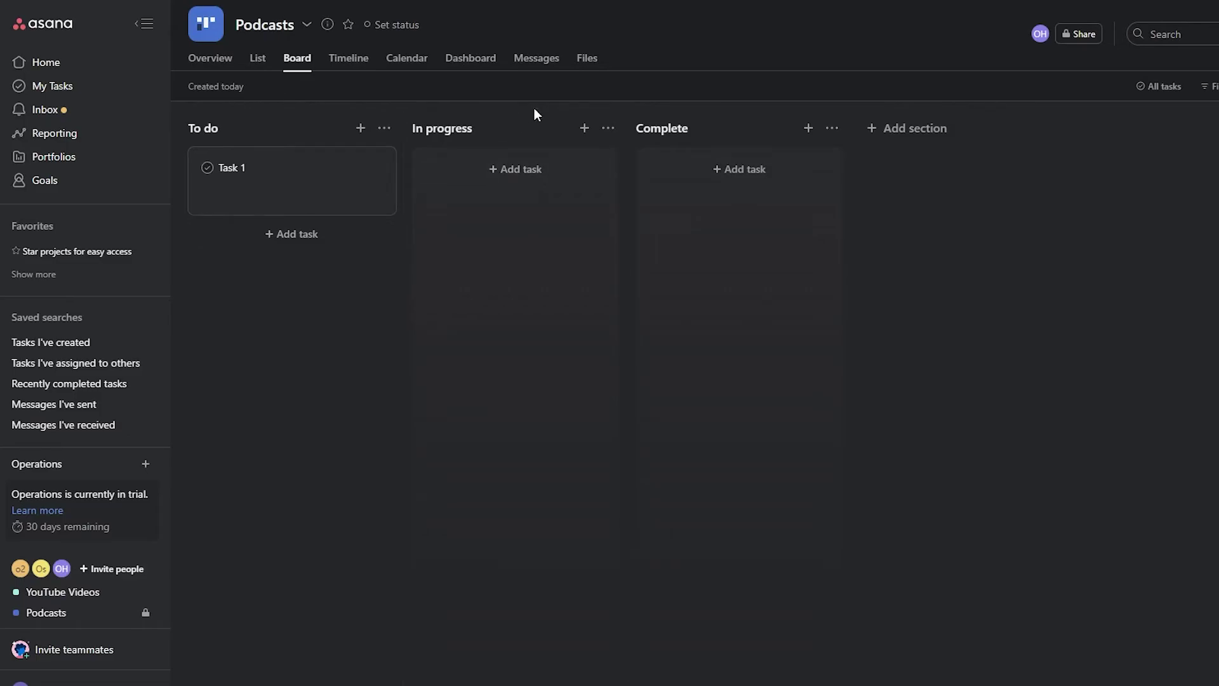
- Rename the board's 'To do' section to 'Podcasts'
left_click(240, 127)
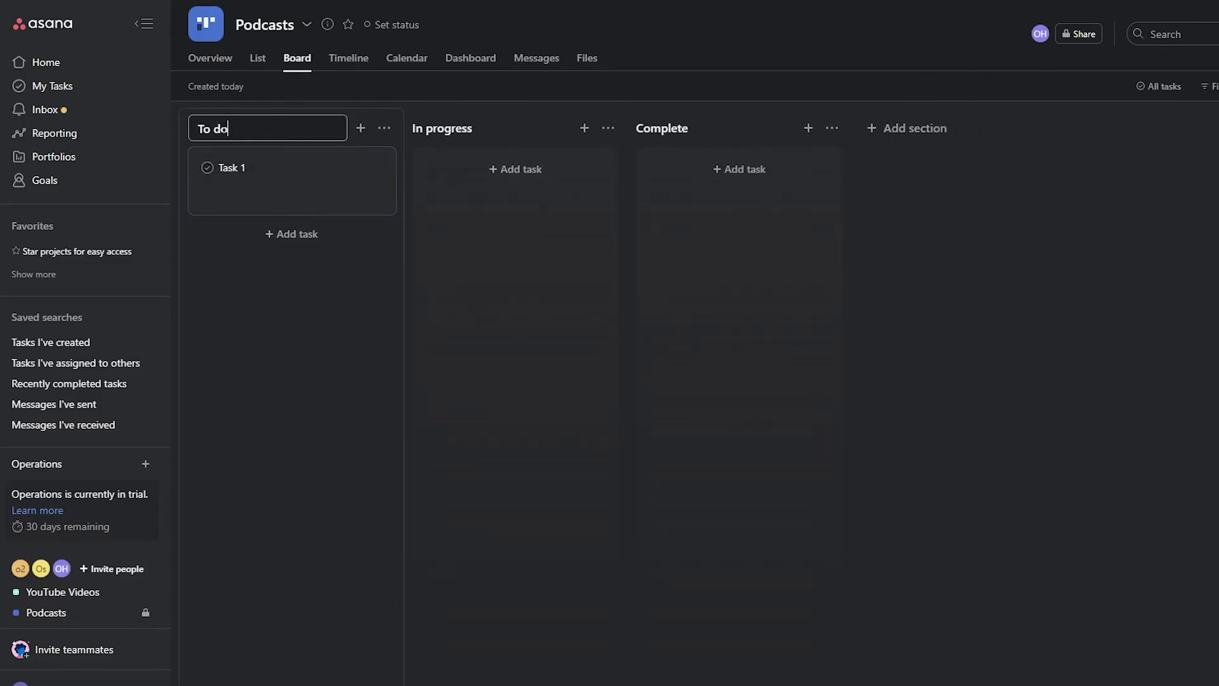
key("ctrl+a")
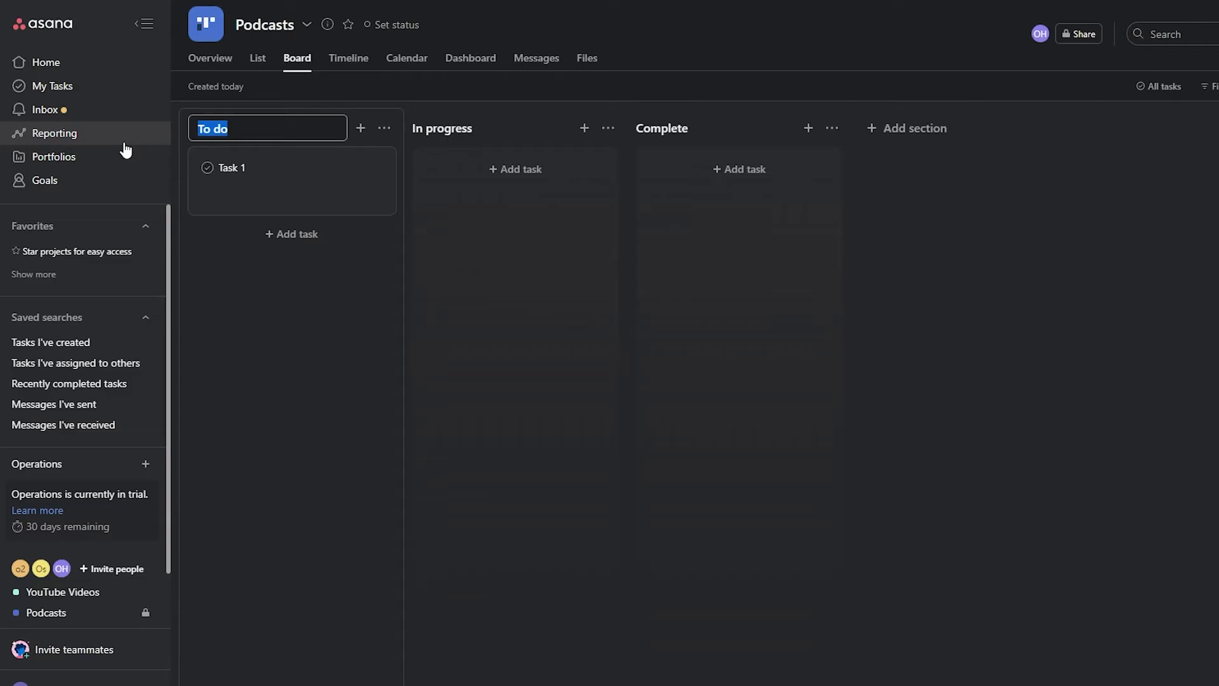
type("Podcast")
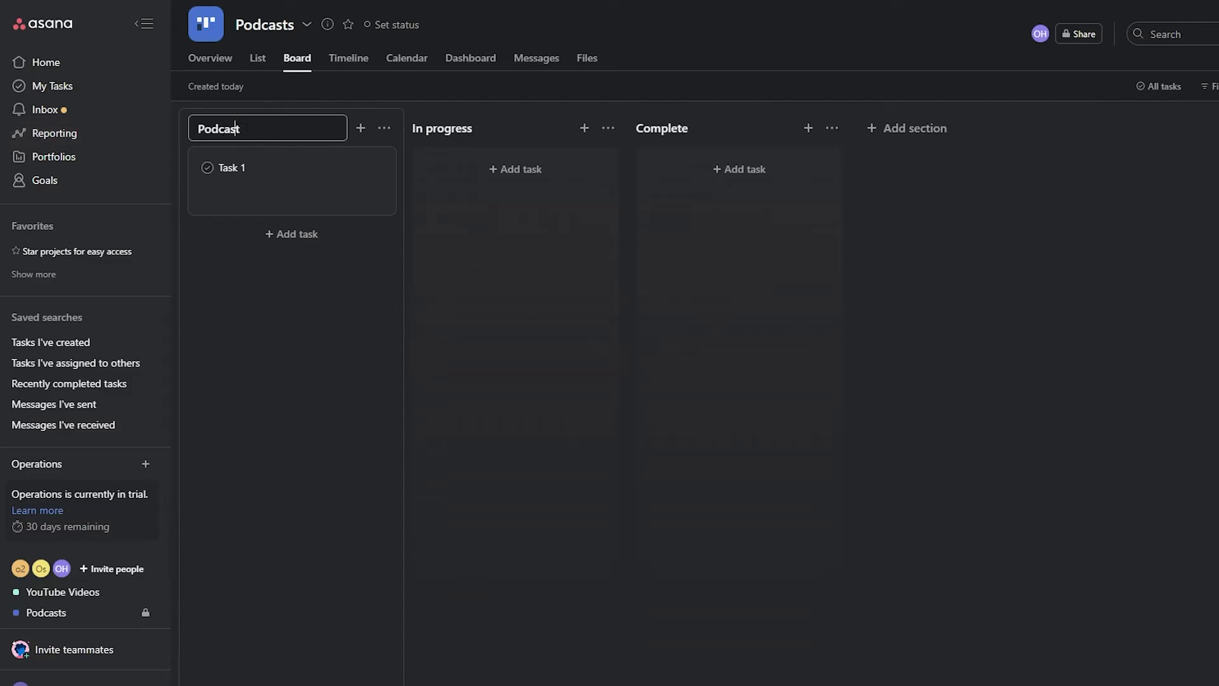
type("s")
key("Return")
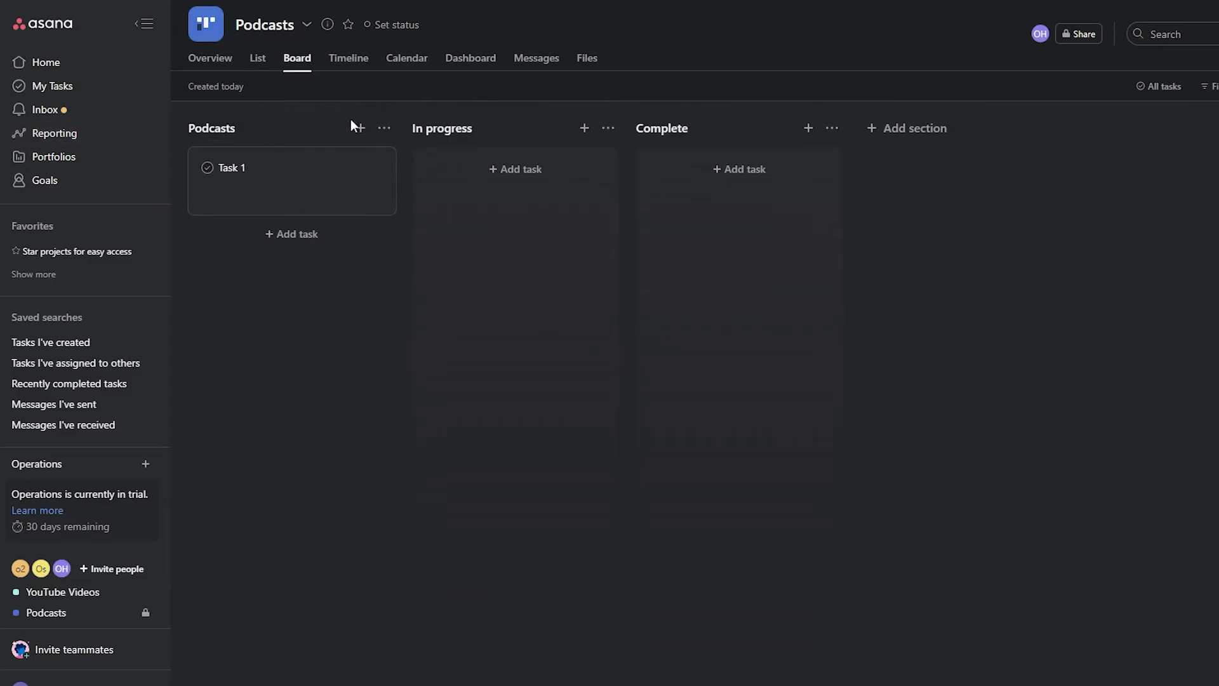
- Retitle Task 1 as 'Podcast' with the description 'Link to the Podcast'
left_click(223, 174)
triple_click(989, 169)
type("Pod")
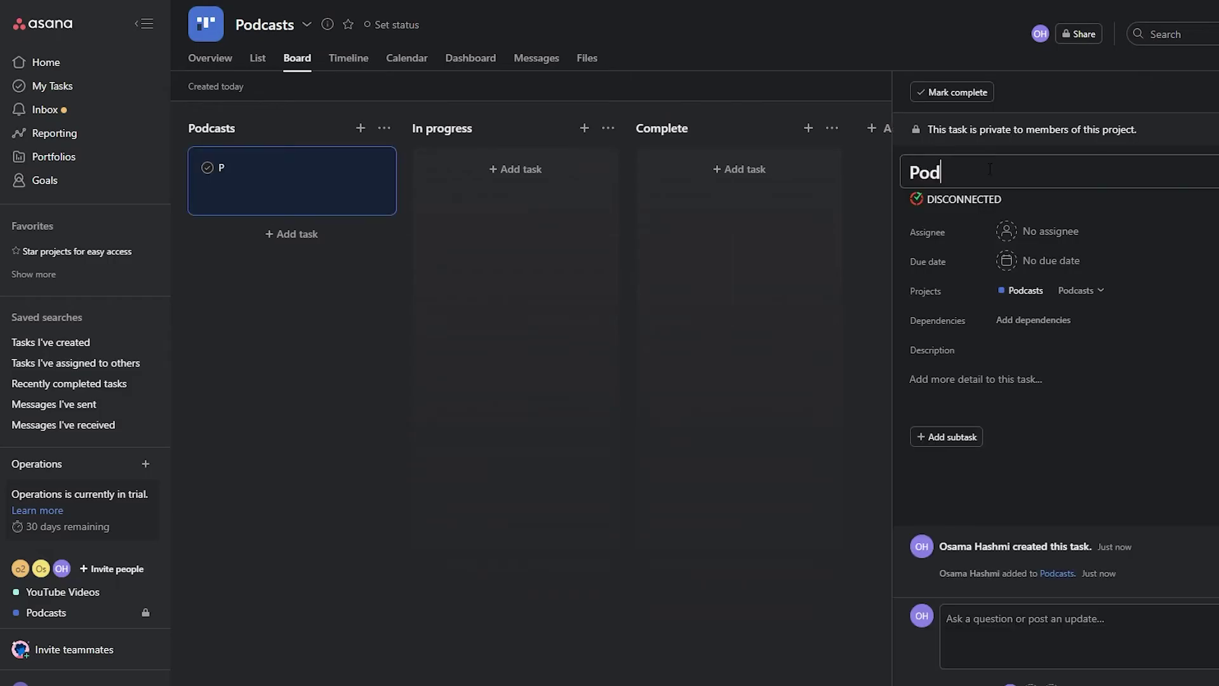
type("cast")
left_click(978, 381)
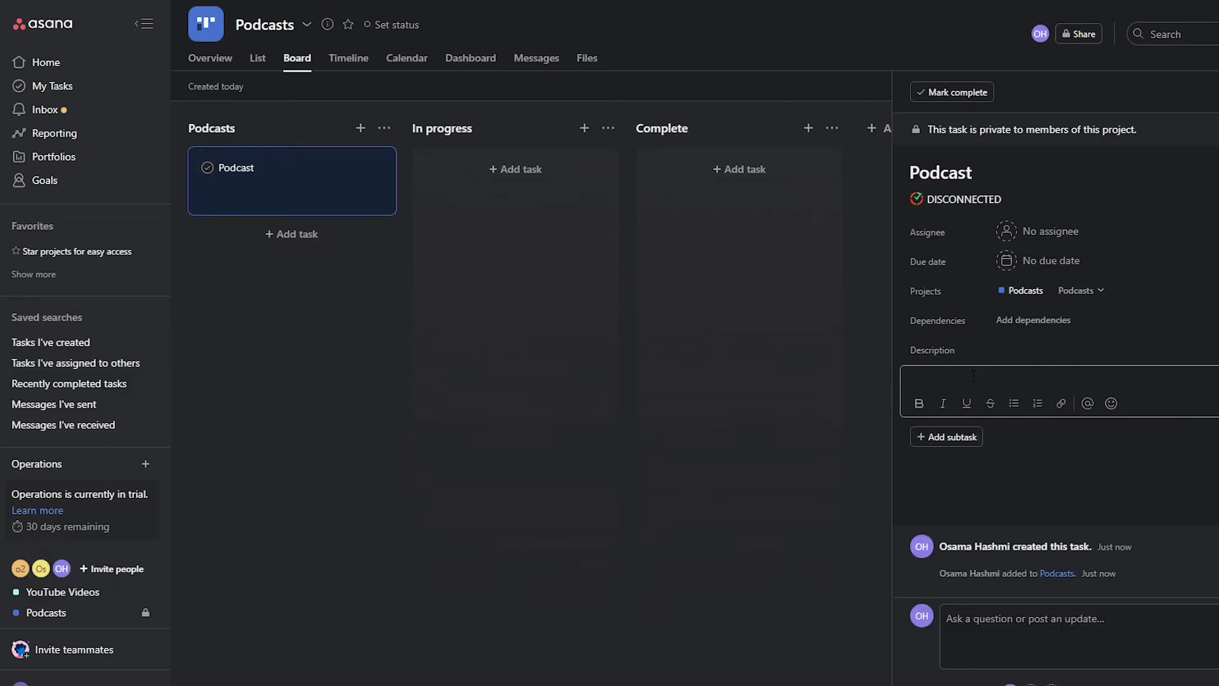
type("Link to the Podcast")
- Close and recheck the Podcast task's details, then begin renaming the In progress section
left_click(334, 337)
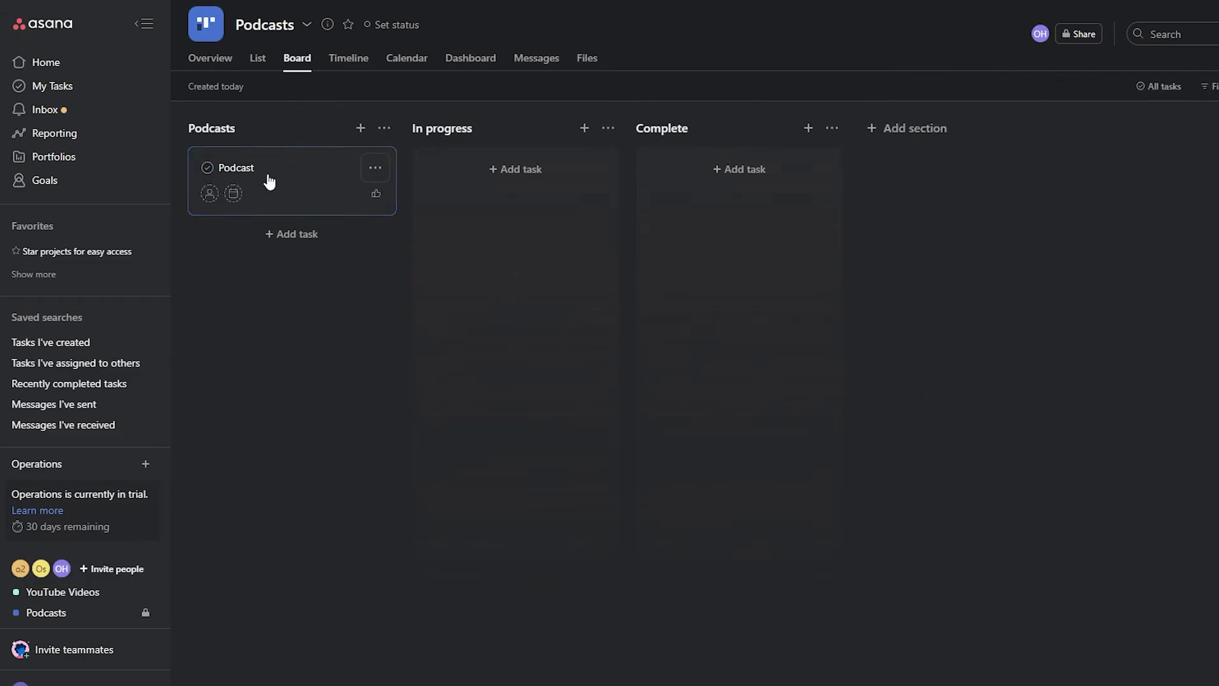
left_click(283, 171)
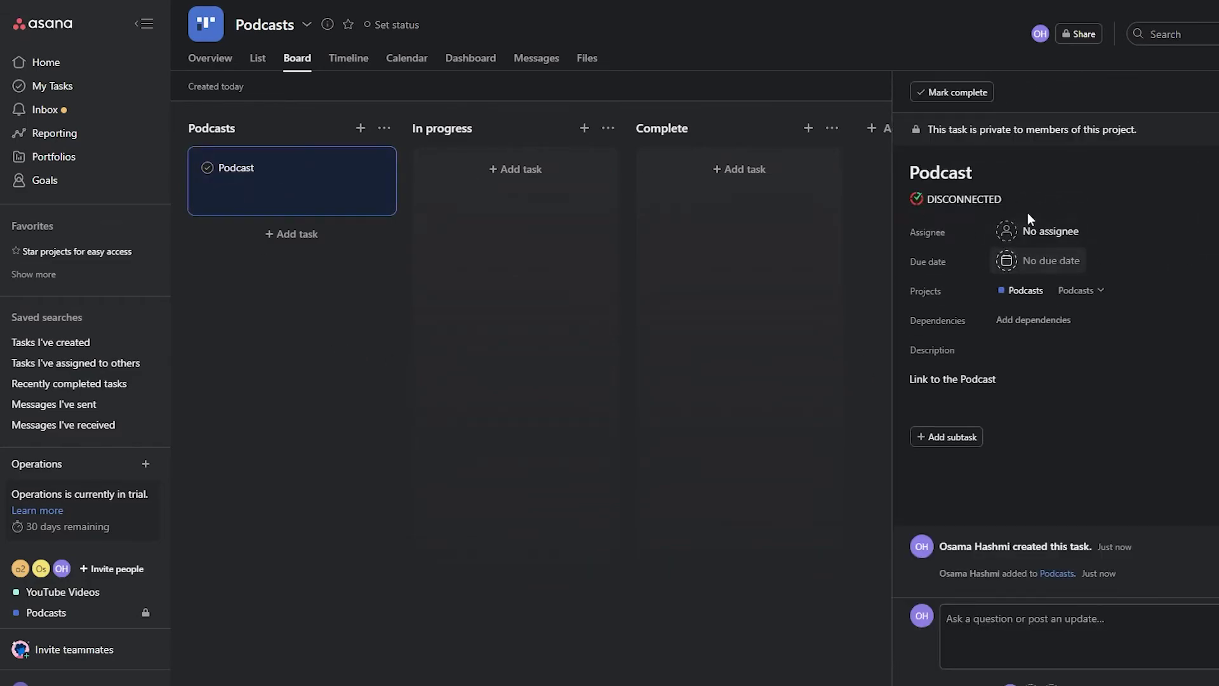
key("Escape")
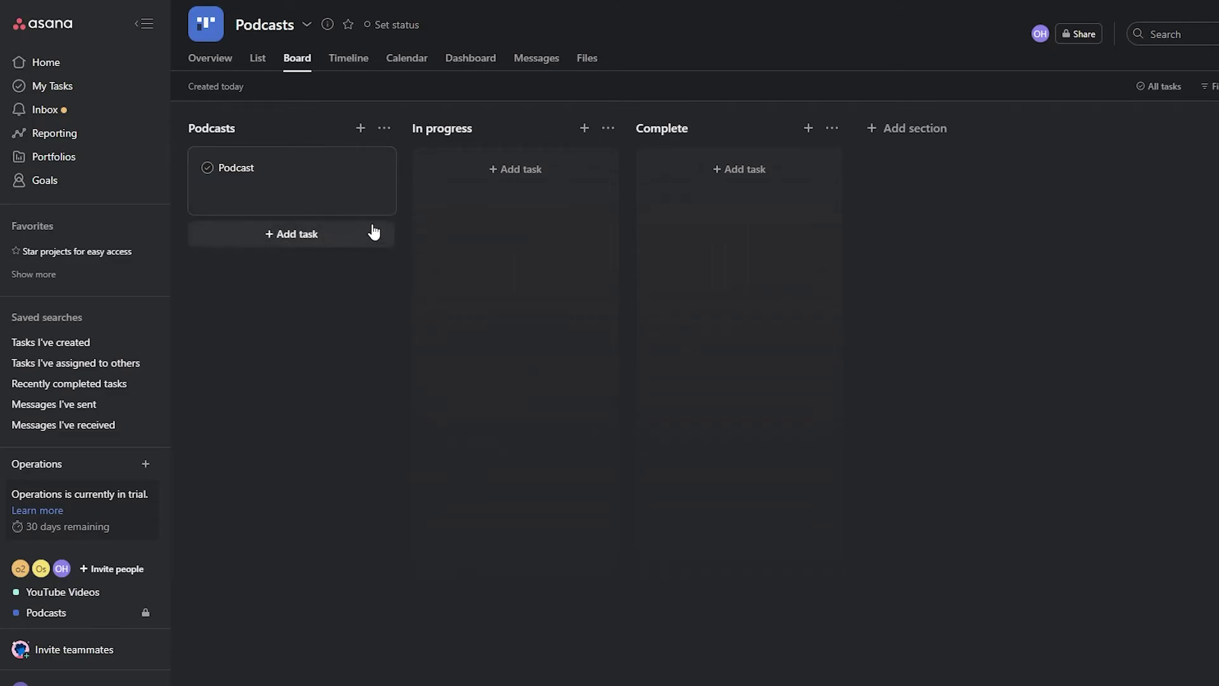
left_click(484, 124)
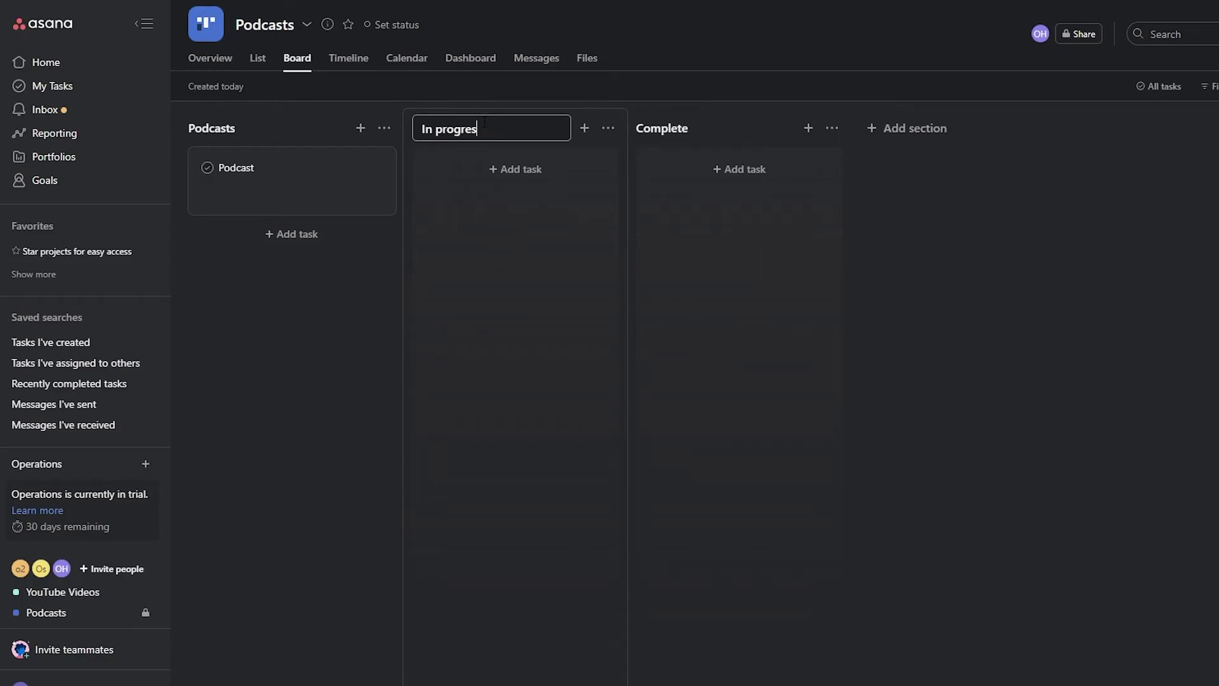
- Rename the 'In progress' section to 'Socials' and 'Complete' to 'Complete Podcast'
key("BackSpace")
key("BackSpace")
key("BackSpace")
key("BackSpace")
key("BackSpace")
key("BackSpace")
key("BackSpace")
key("BackSpace")
key("BackSpace")
key("BackSpace")
type("Socials")
left_click(674, 130)
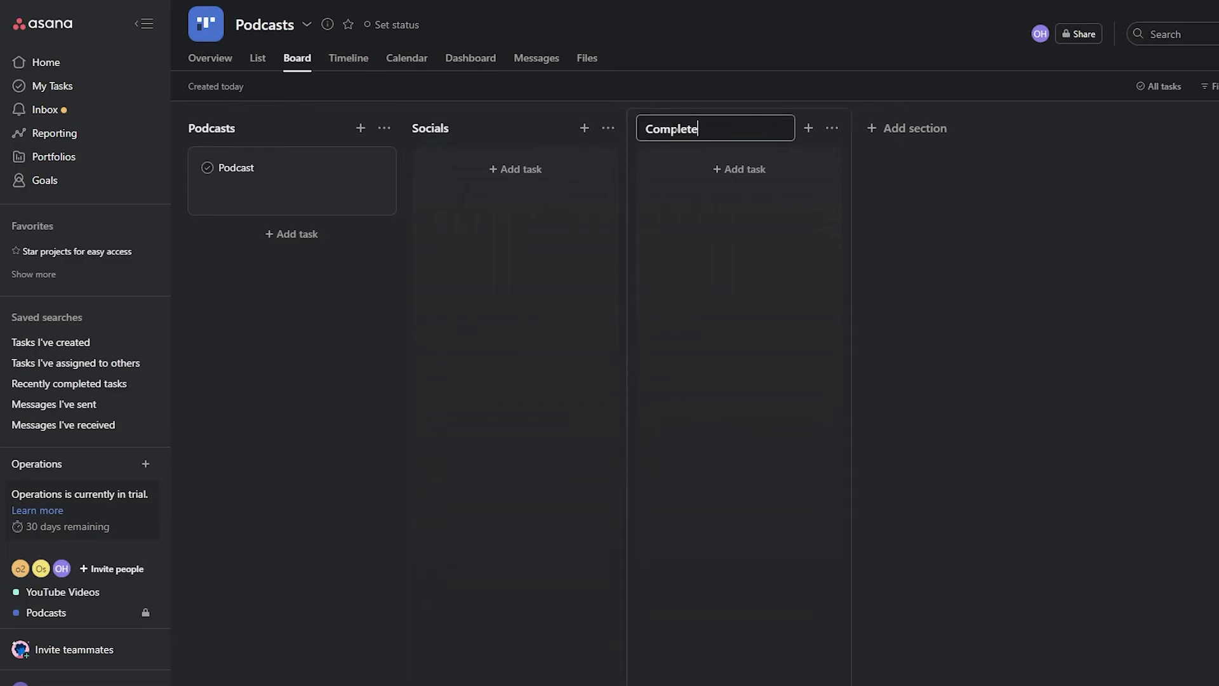
type("Podcast")
- Add a 'Questionnaires' section and move it right after Podcasts
left_click(898, 127)
type("Questions")
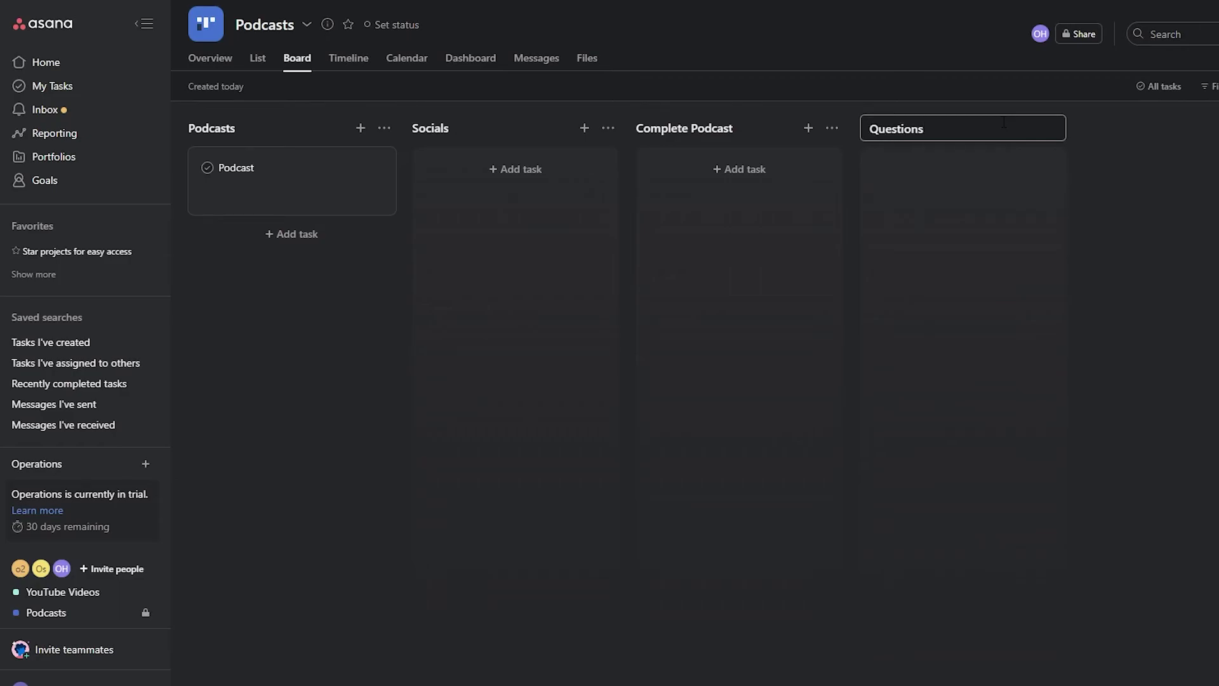
key("BackSpace")
key("BackSpace")
type("nnaires")
key("Return")
left_click(932, 141)
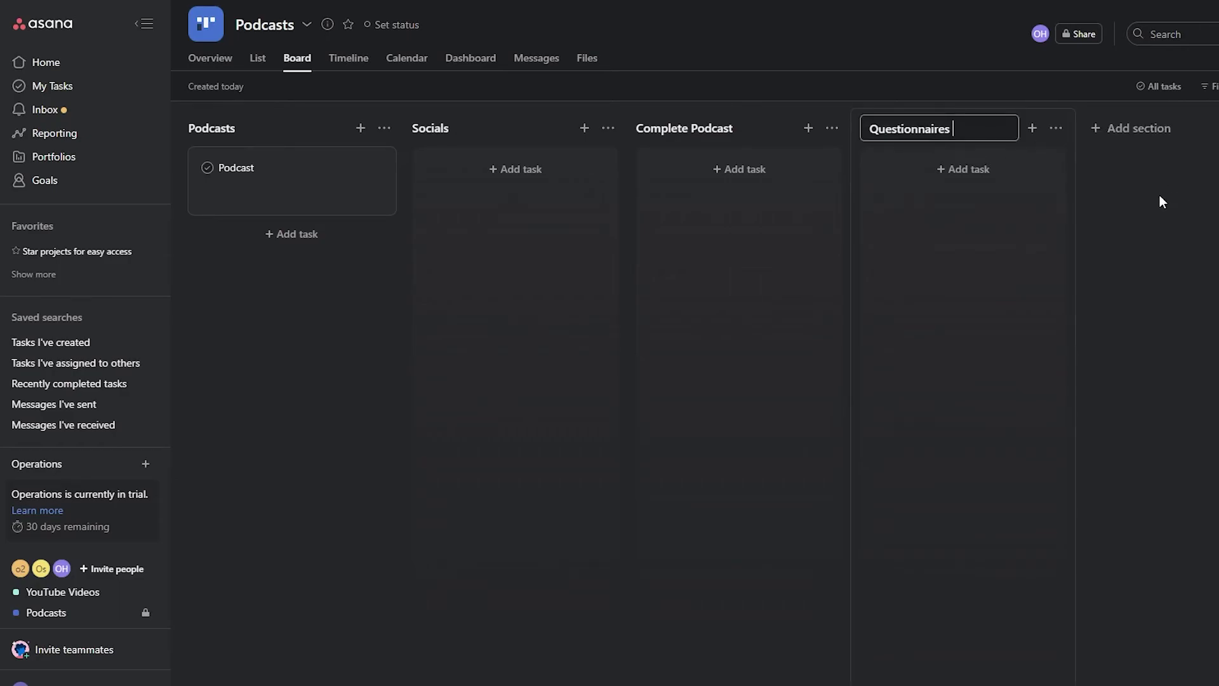
key("Escape")
left_click_drag(1020, 122, 615, 213)
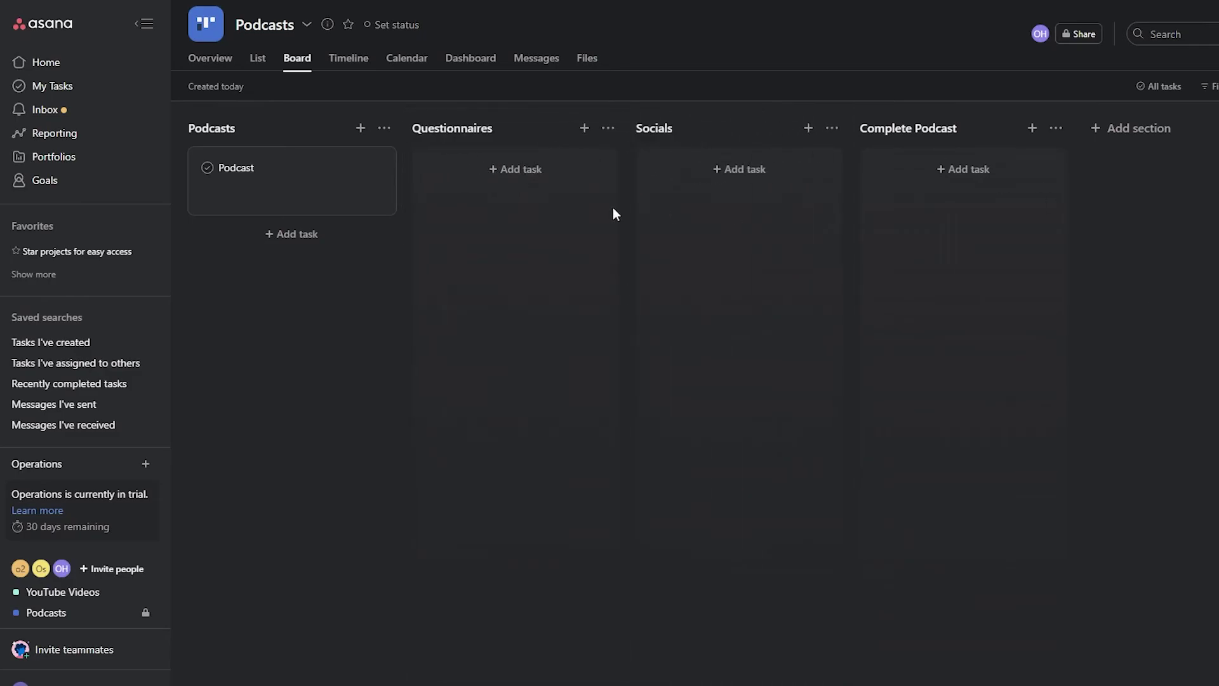
mouse_move(275, 203)
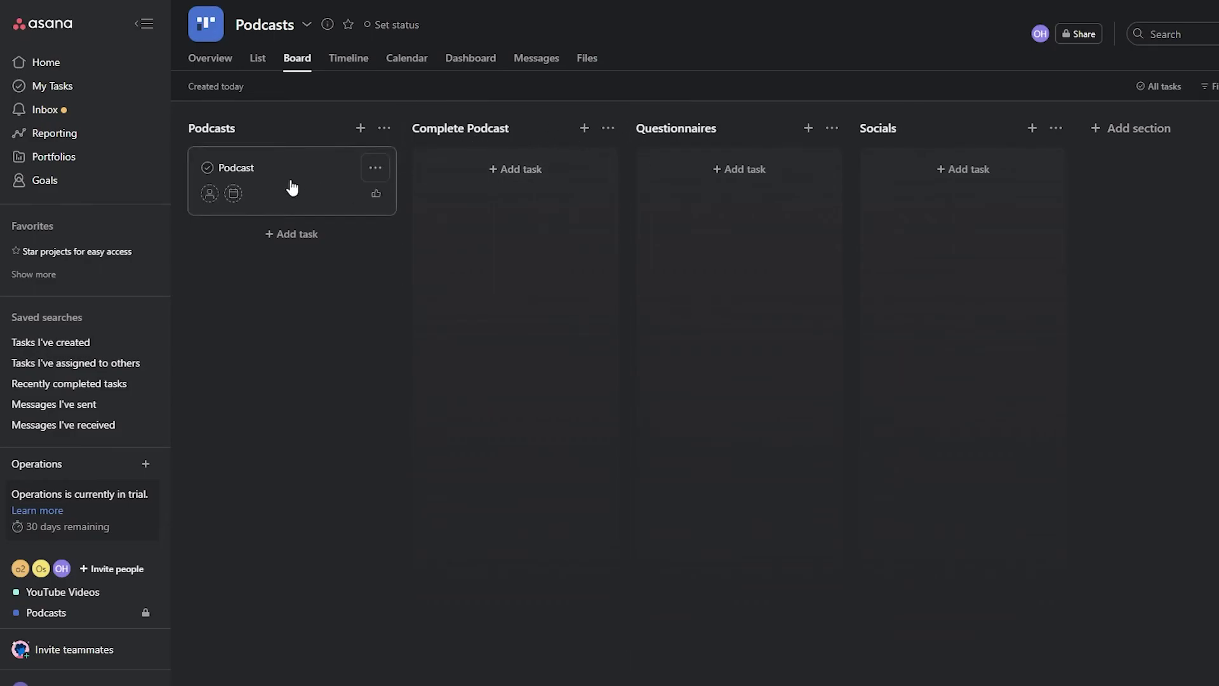
- Move the Podcast task card into the Complete Podcast column
left_click_drag(292, 188, 508, 194)
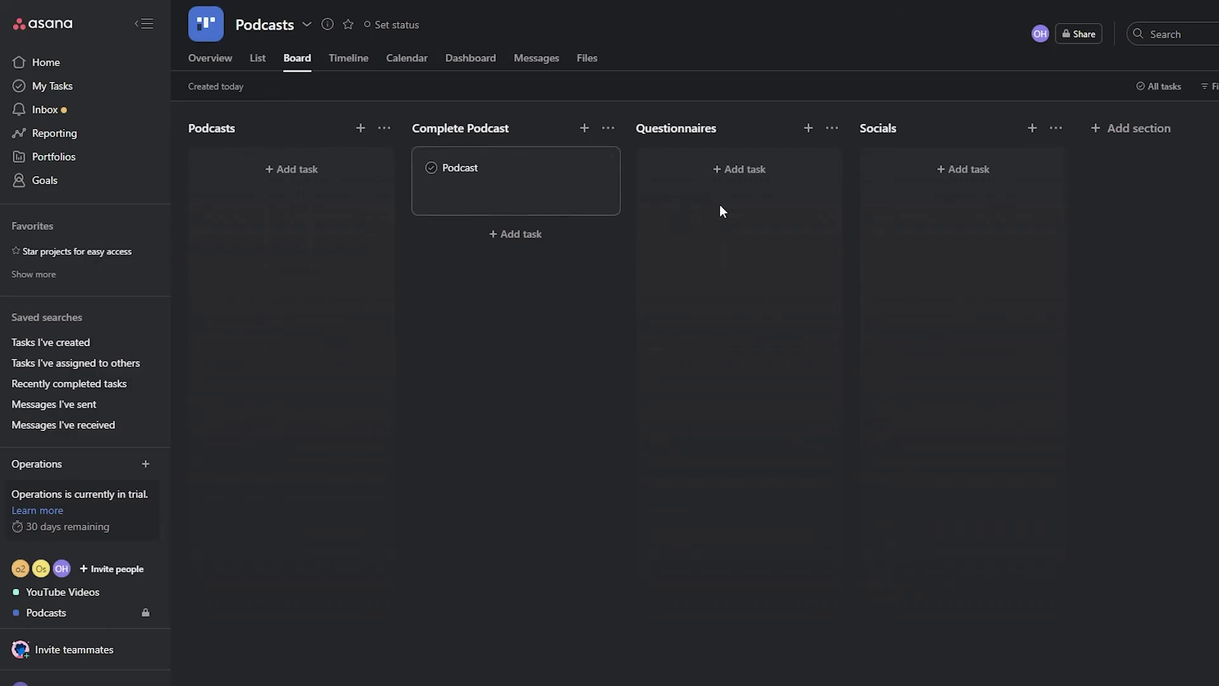
- Add a task named 'Questions FOR PODCAST #1' under Questionnaires
left_click(717, 171)
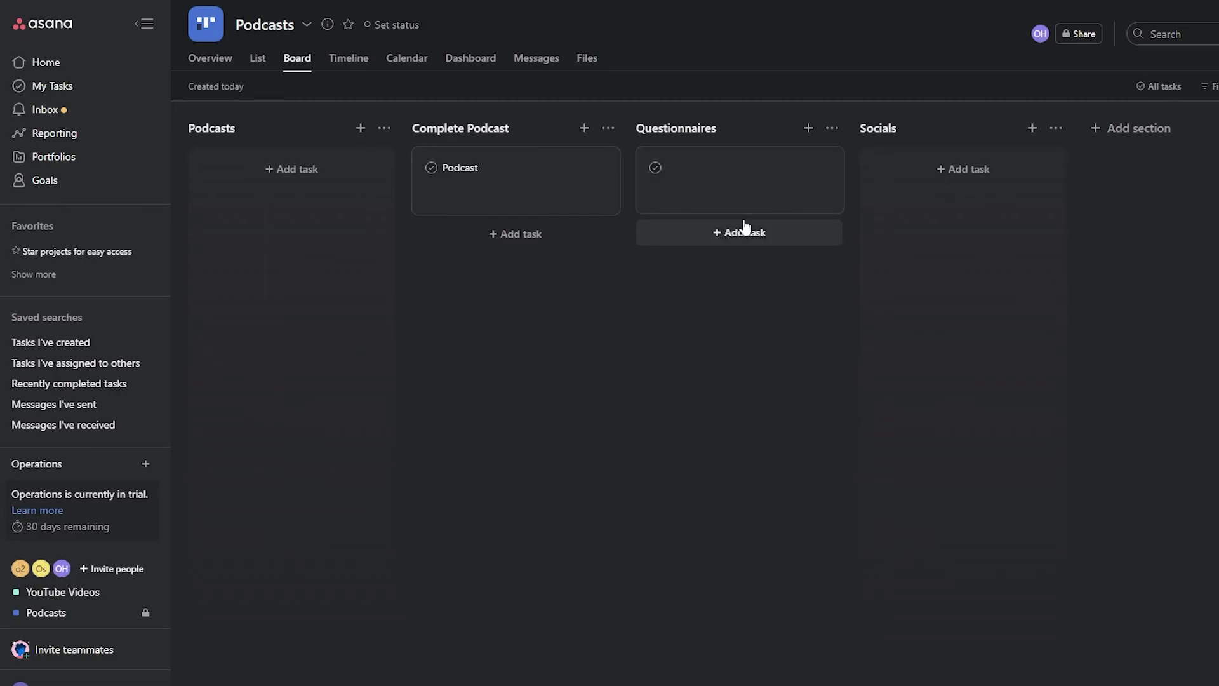
left_click(736, 174)
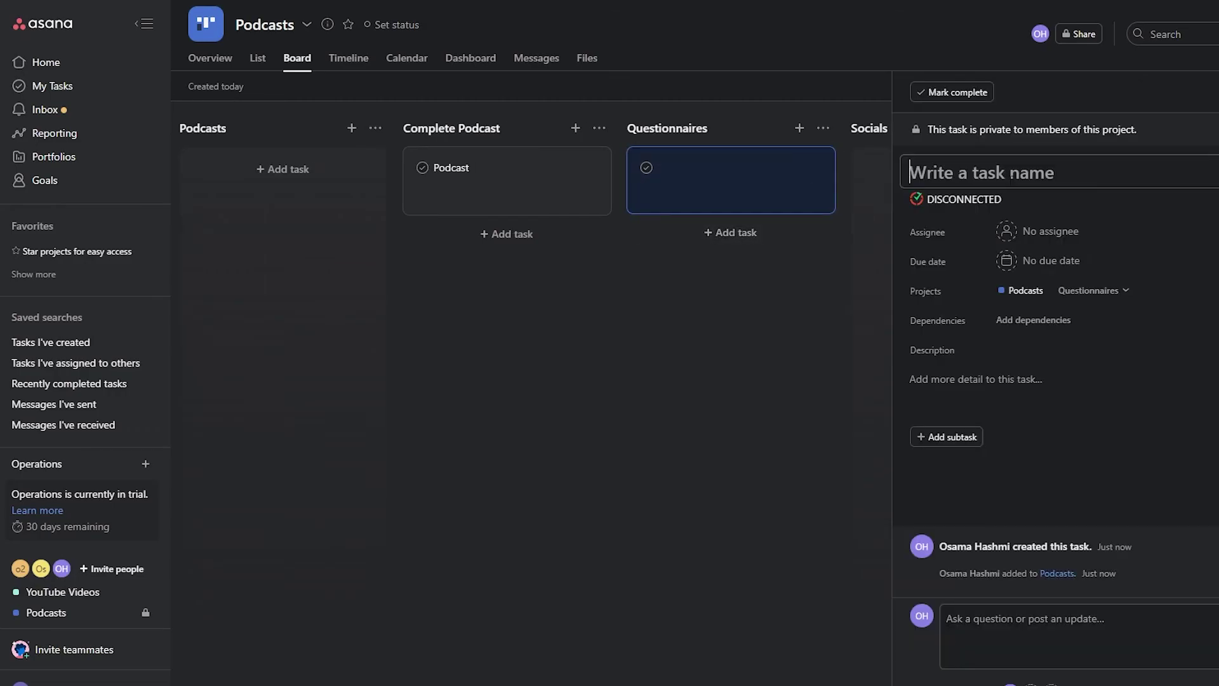
type("Questions F")
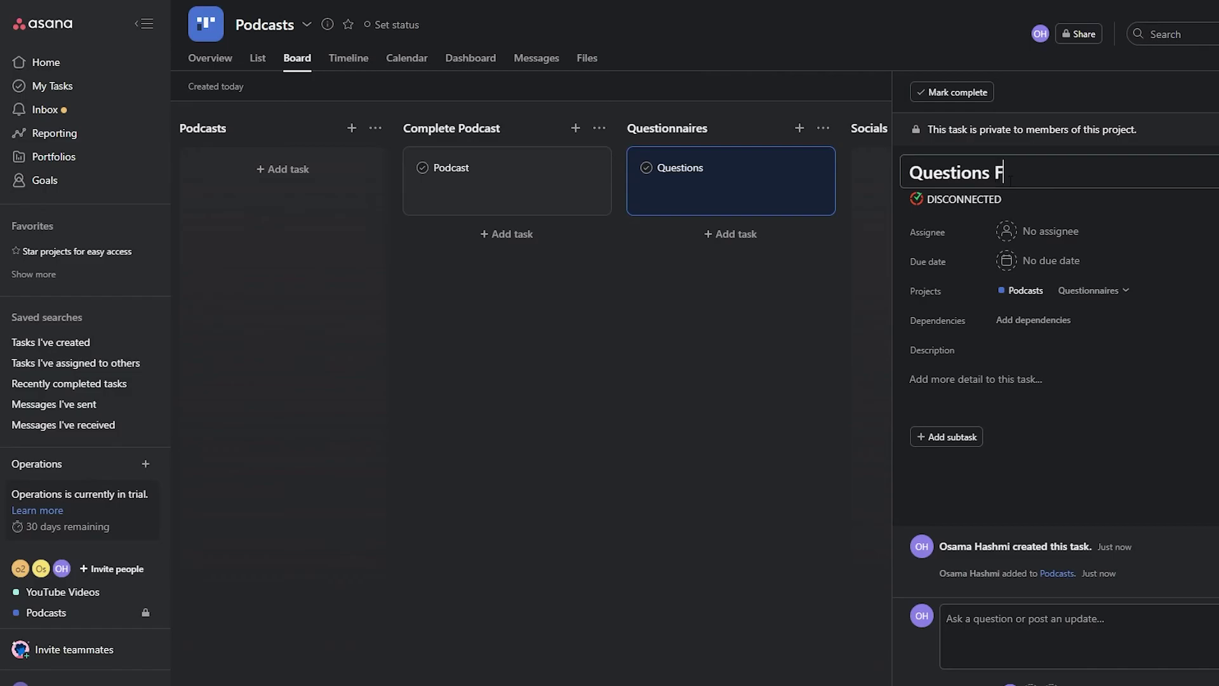
type("OR PODCAST #1")
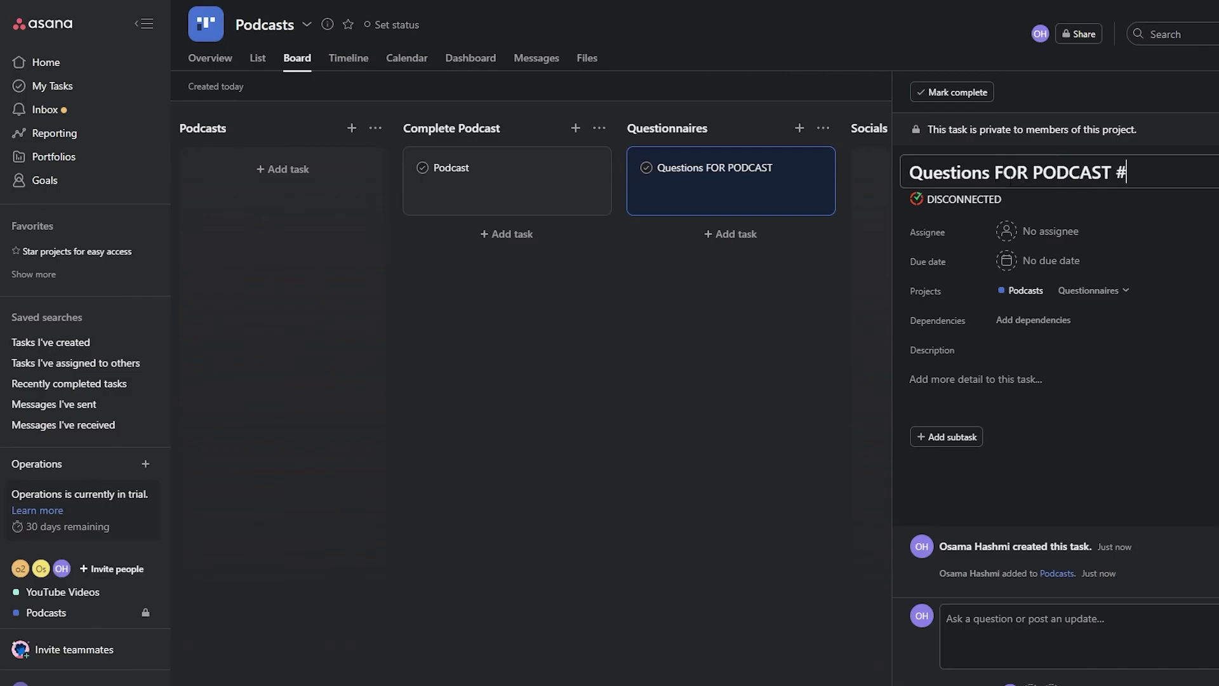
left_click(721, 318)
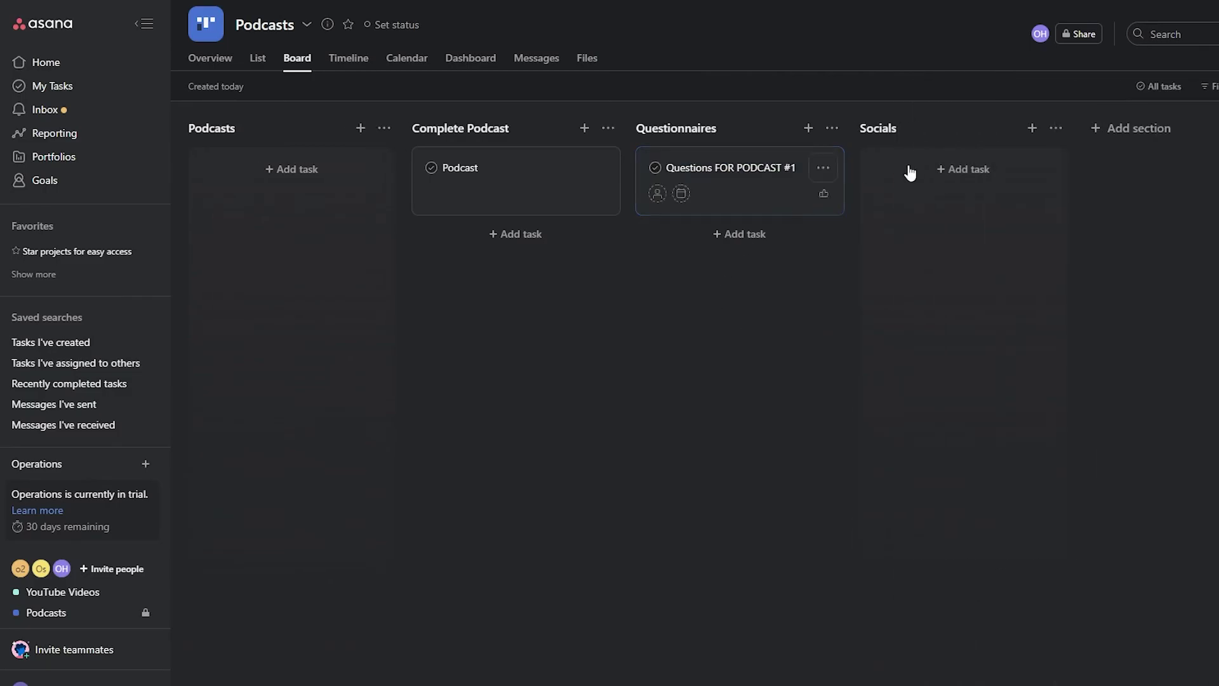
- Review the Questions FOR PODCAST #1 details, then start a new task under Socials
left_click(781, 195)
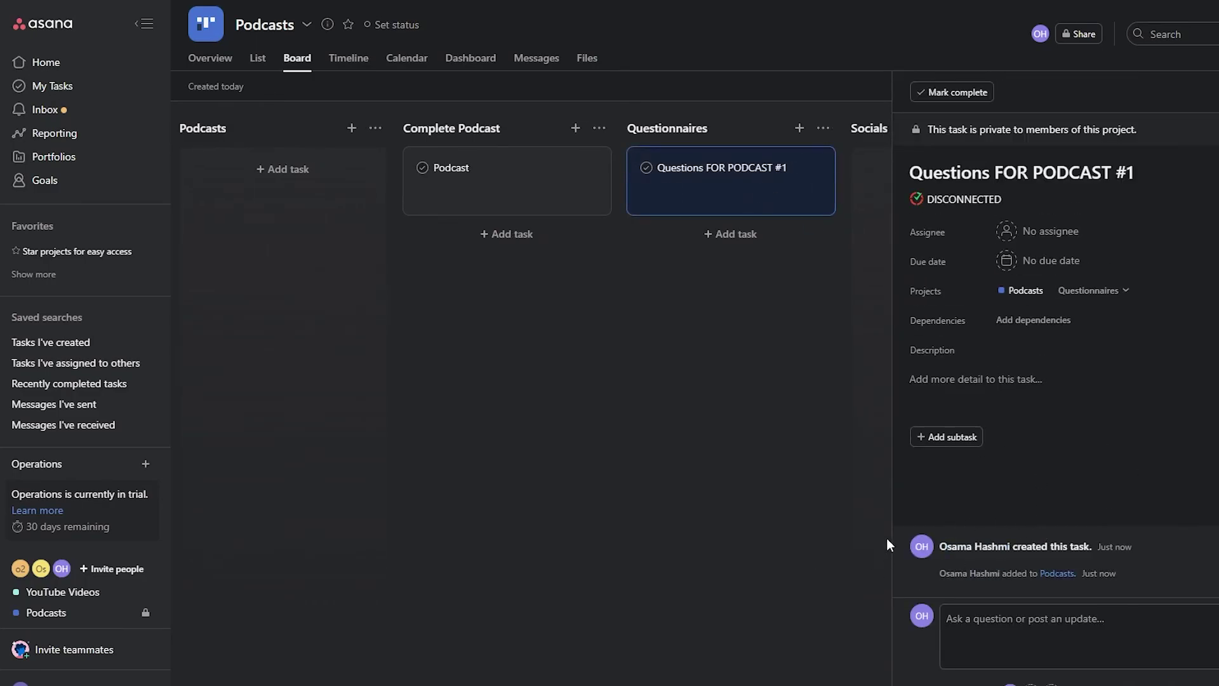
left_click(681, 402)
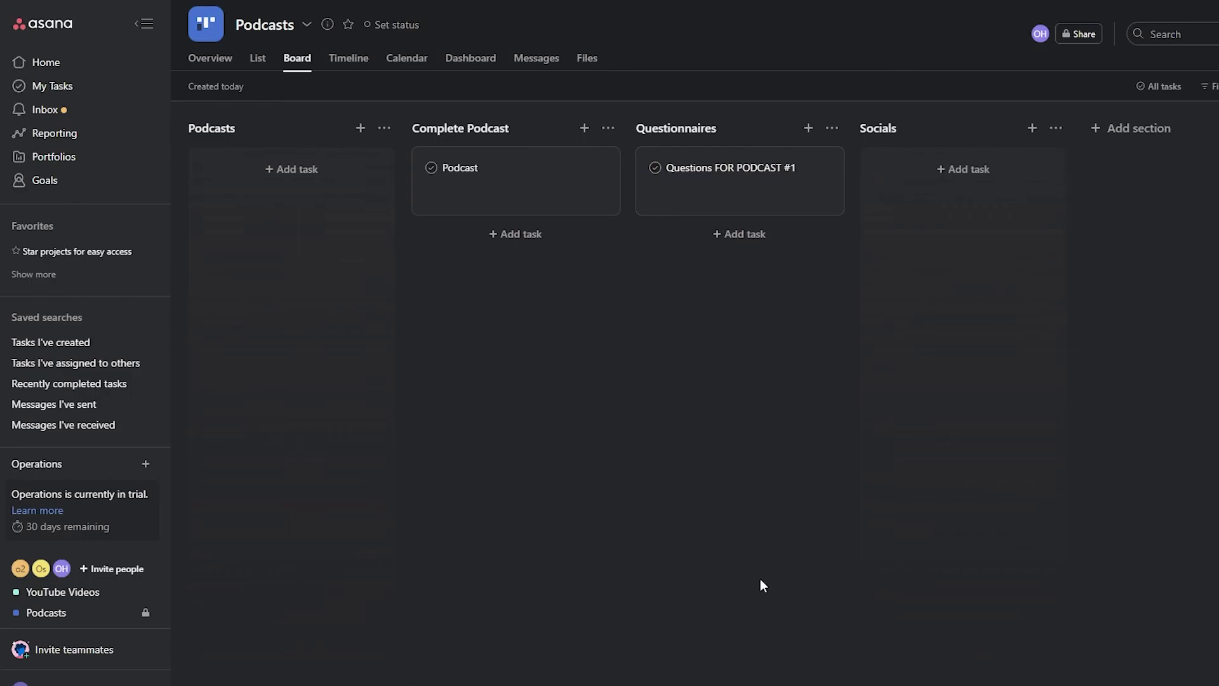
left_click(727, 195)
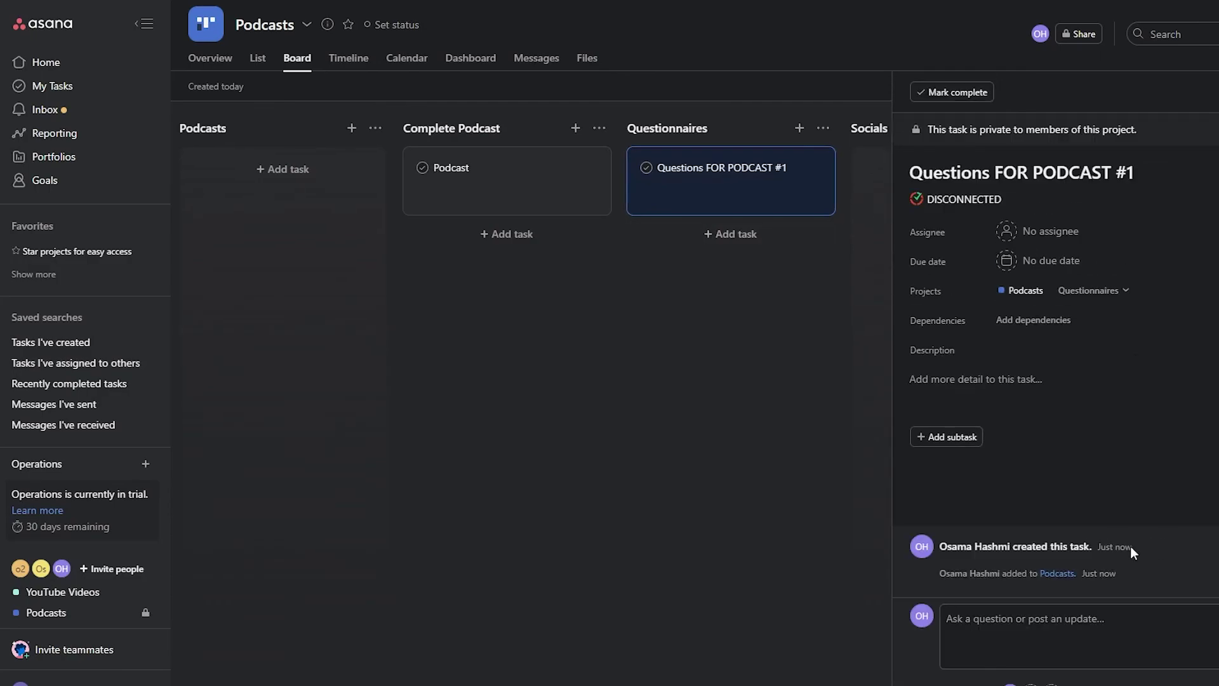
left_click(738, 408)
left_click(948, 170)
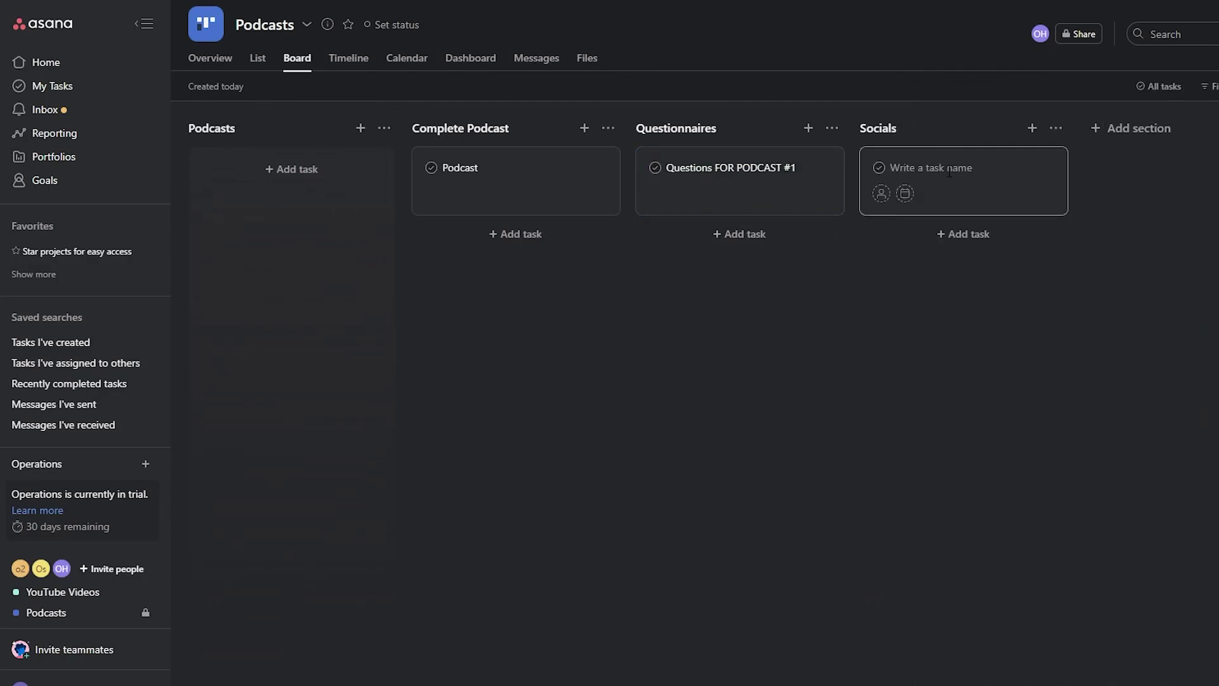
- Name the new Socials task 'Socials fot Podcast #1'
type("Socials fot")
type(" Podcast #1")
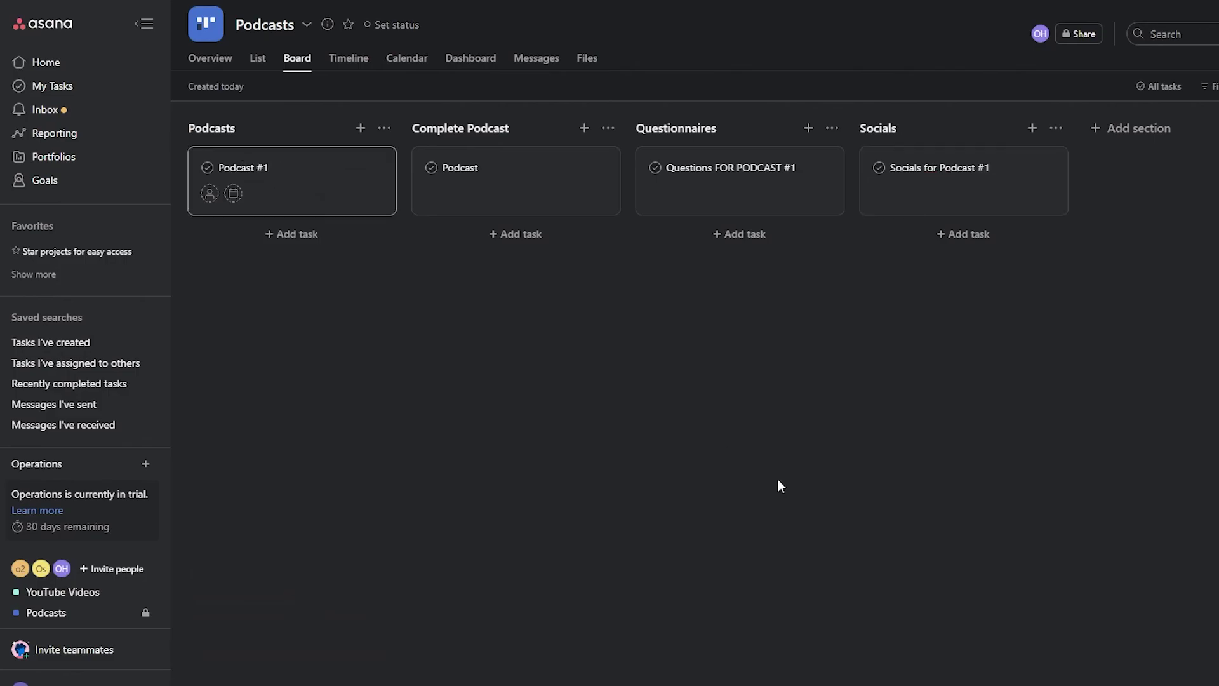